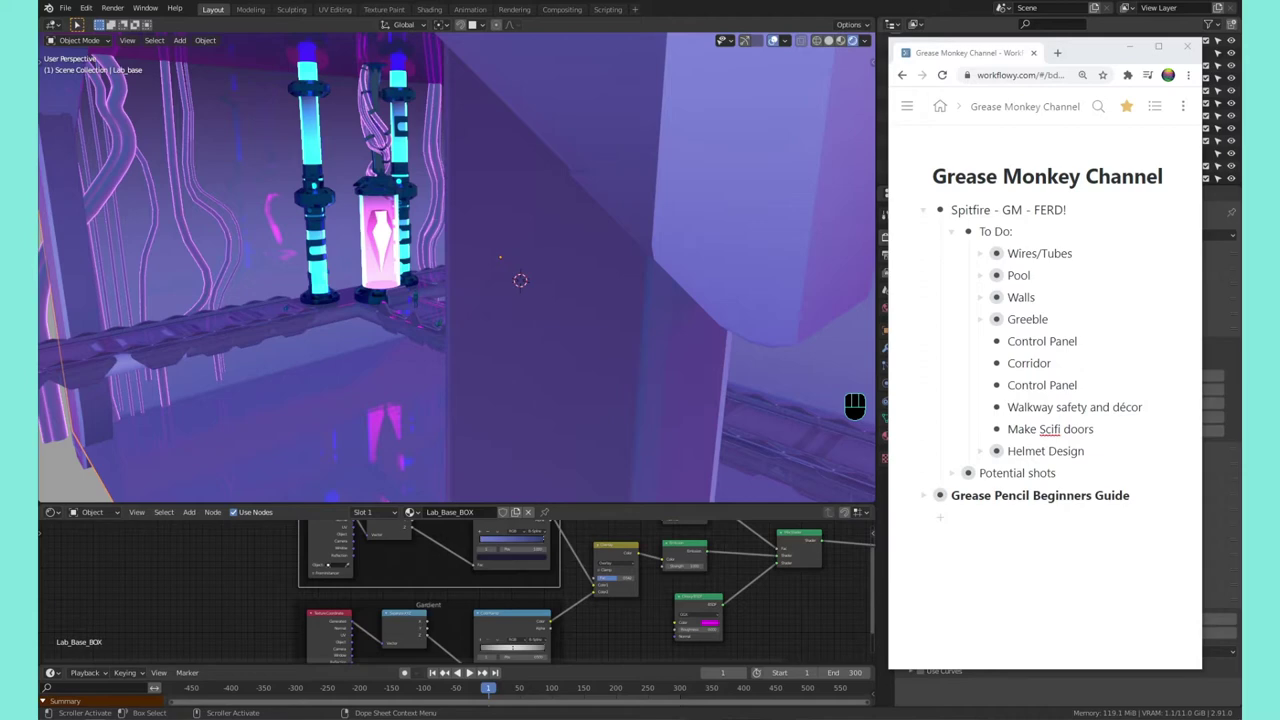
# Switch to the browser window with the Spitfire Storyboards YouTube channel, view it and put the window away
pyautogui.hotkey('alt', 'Tab')
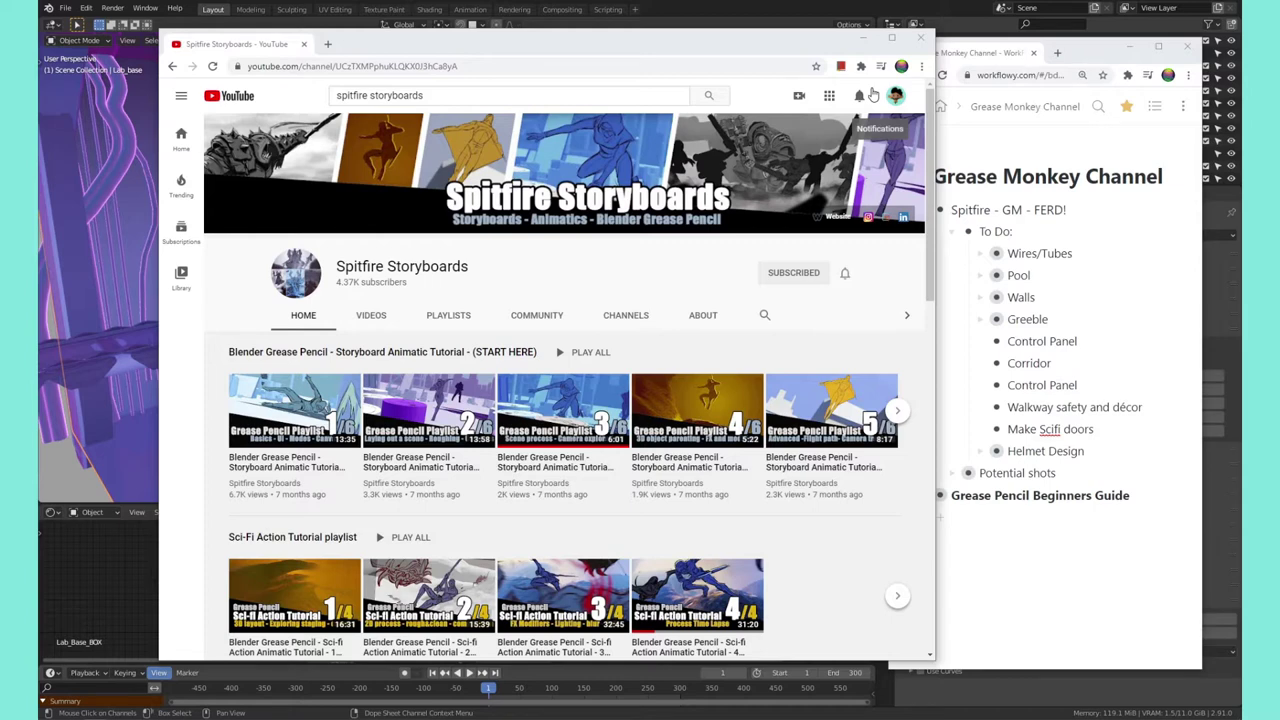
pyautogui.click(862, 38)
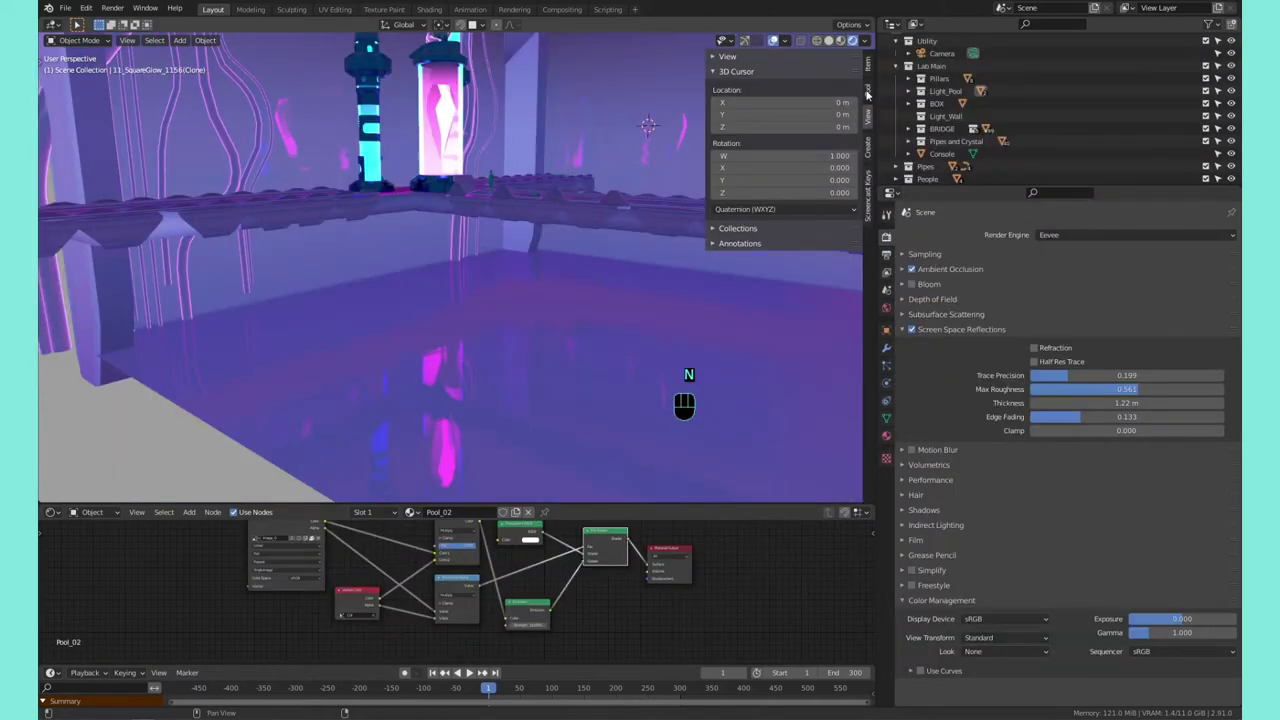
# Expand the viewport's view settings and set the clip start distance to 0.1 m
pyautogui.keyDown('ctrl'); pyautogui.click(784, 56); pyautogui.keyUp('ctrl')
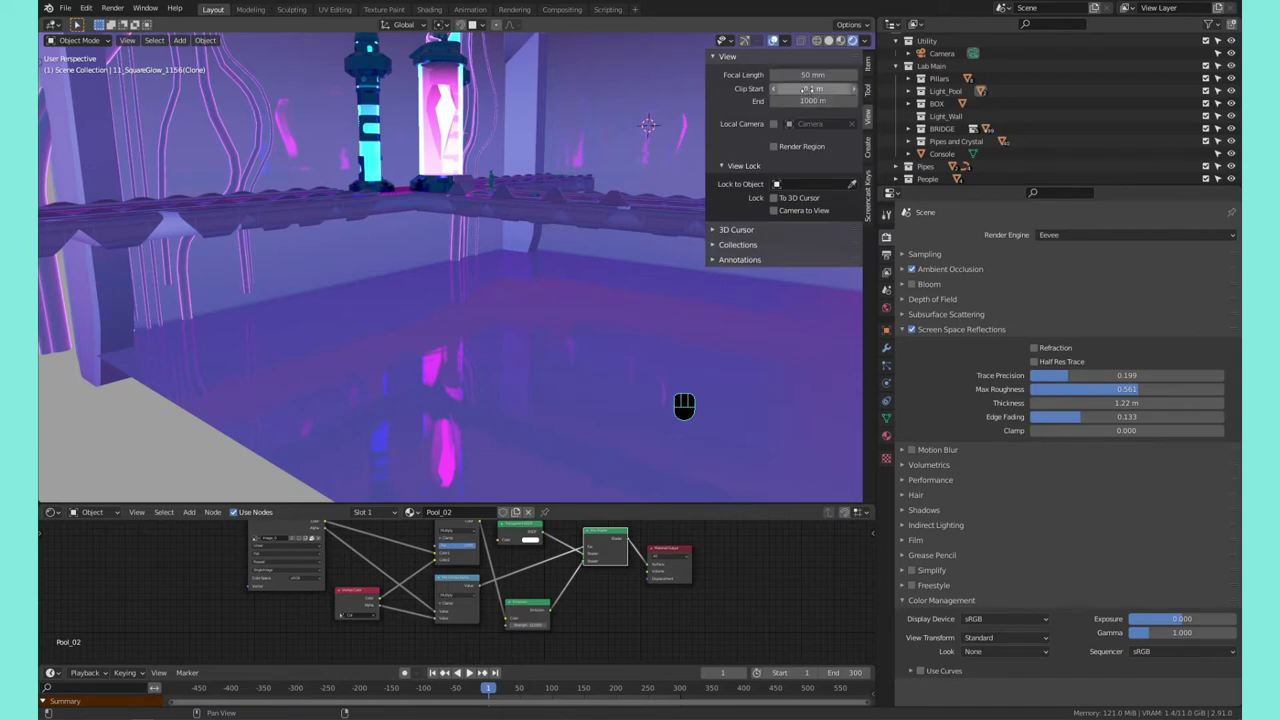
pyautogui.moveTo(801, 90); pyautogui.dragTo(791, 90)
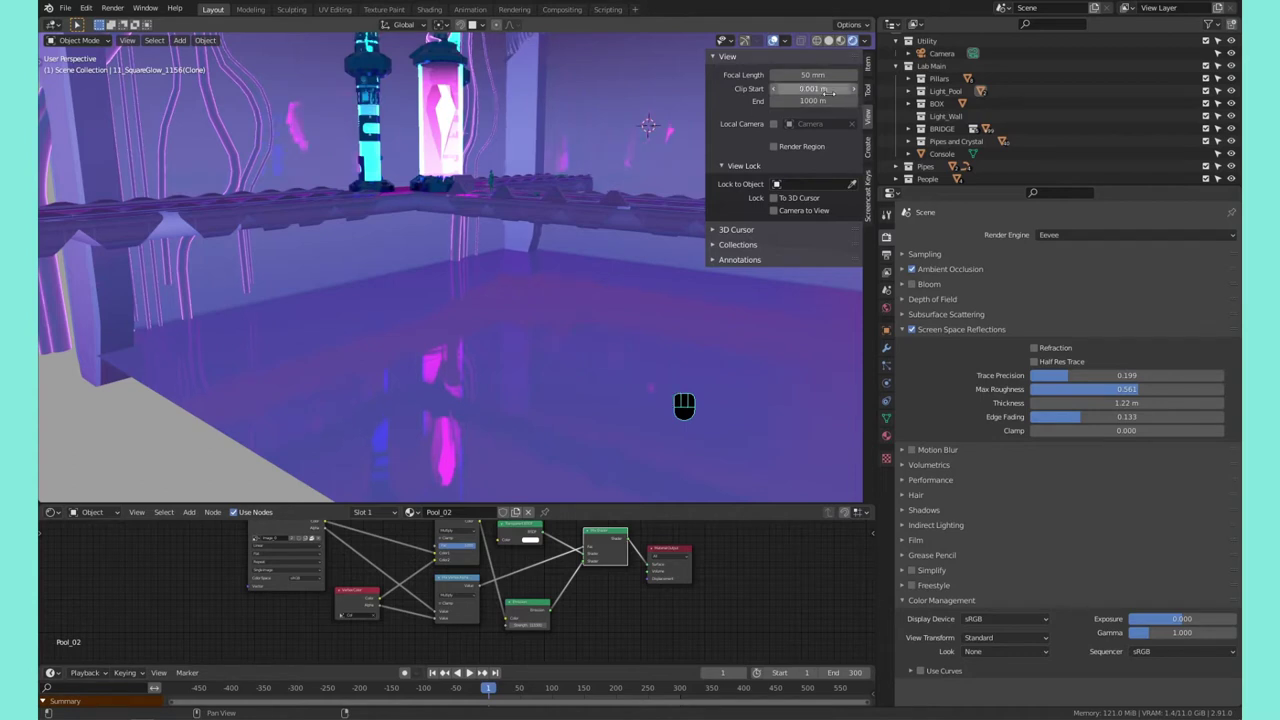
pyautogui.click(835, 89)
pyautogui.write('0.1')
pyautogui.press('Return')
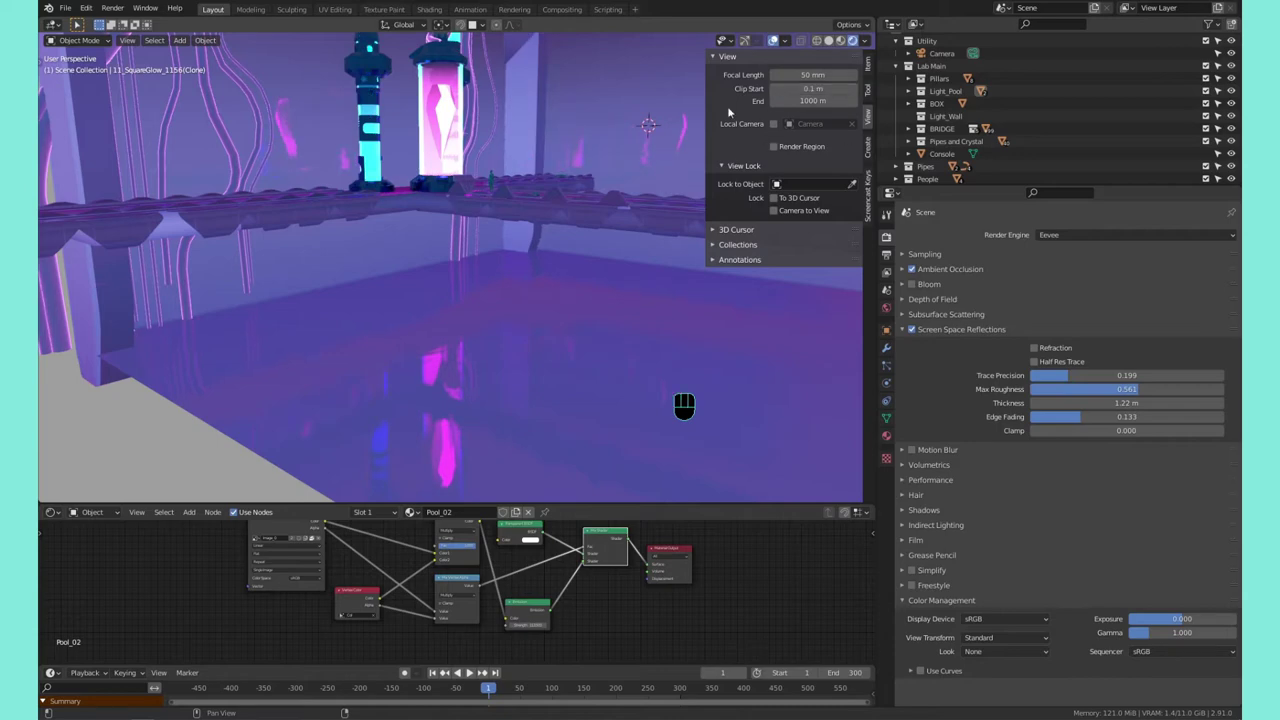
# Set the viewport's focal length to 100 mm
pyautogui.moveTo(465, 164); pyautogui.dragTo(564, 141, button='middle')
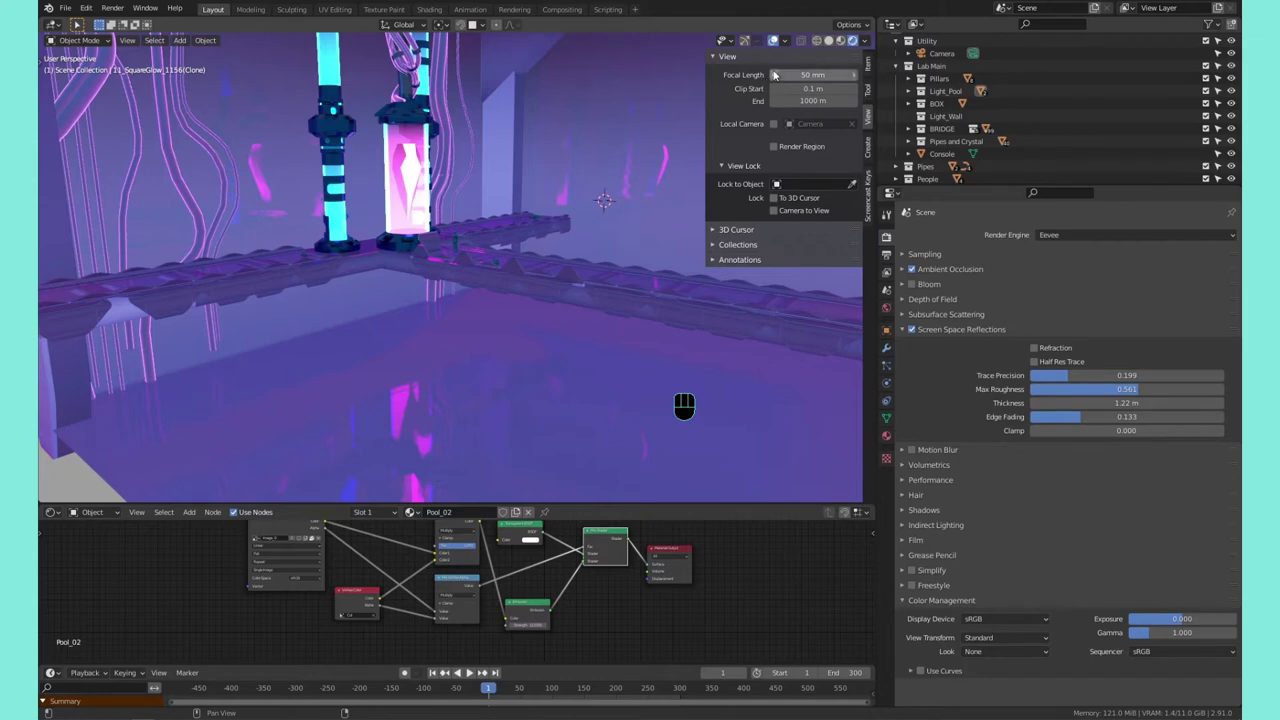
pyautogui.moveTo(812, 75); pyautogui.dragTo(869, 75)
pyautogui.click(806, 75)
pyautogui.write('100')
pyautogui.press('Return')
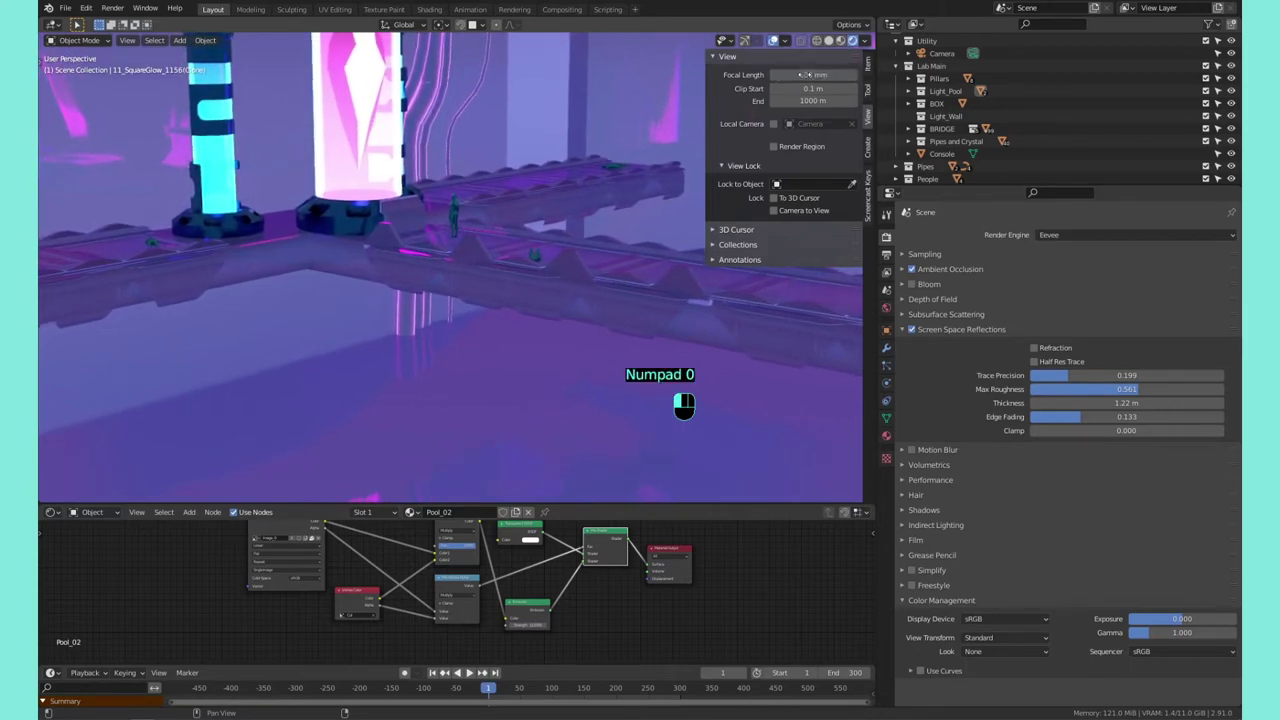
# Examine the lab interior from near and far with the 100 mm focal length
pyautogui.scroll(-4, 593, 141)
pyautogui.keyDown('shift'); pyautogui.moveTo(592, 138); pyautogui.dragTo(498, 249, button='middle'); pyautogui.keyUp('shift')
pyautogui.scroll(7, 497, 287)
pyautogui.scroll(-7, 493, 287)
pyautogui.scroll(6, 493, 287)
pyautogui.scroll(-6, 500, 292)
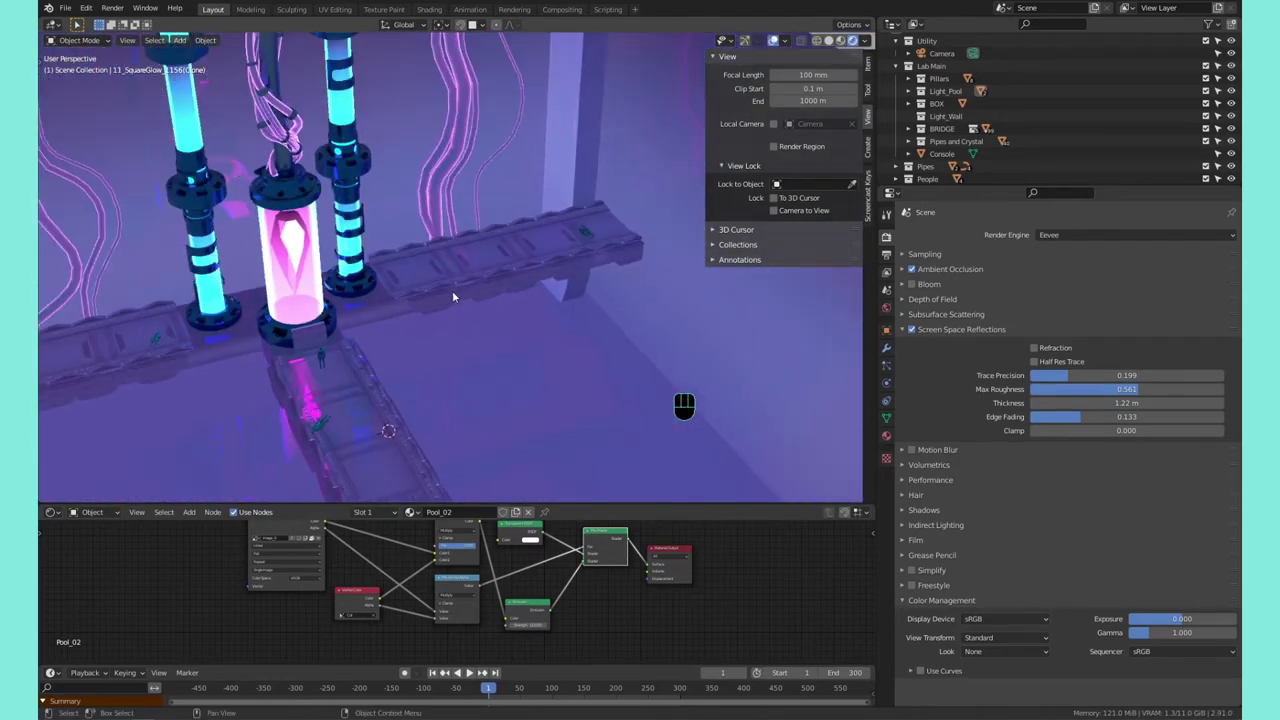
pyautogui.keyDown('shift'); pyautogui.moveTo(490, 278); pyautogui.dragTo(503, 228, button='middle'); pyautogui.keyUp('shift')
# Select the Lab_base box that forms the room's walls and isolate it in local view
pyautogui.click(540, 146)
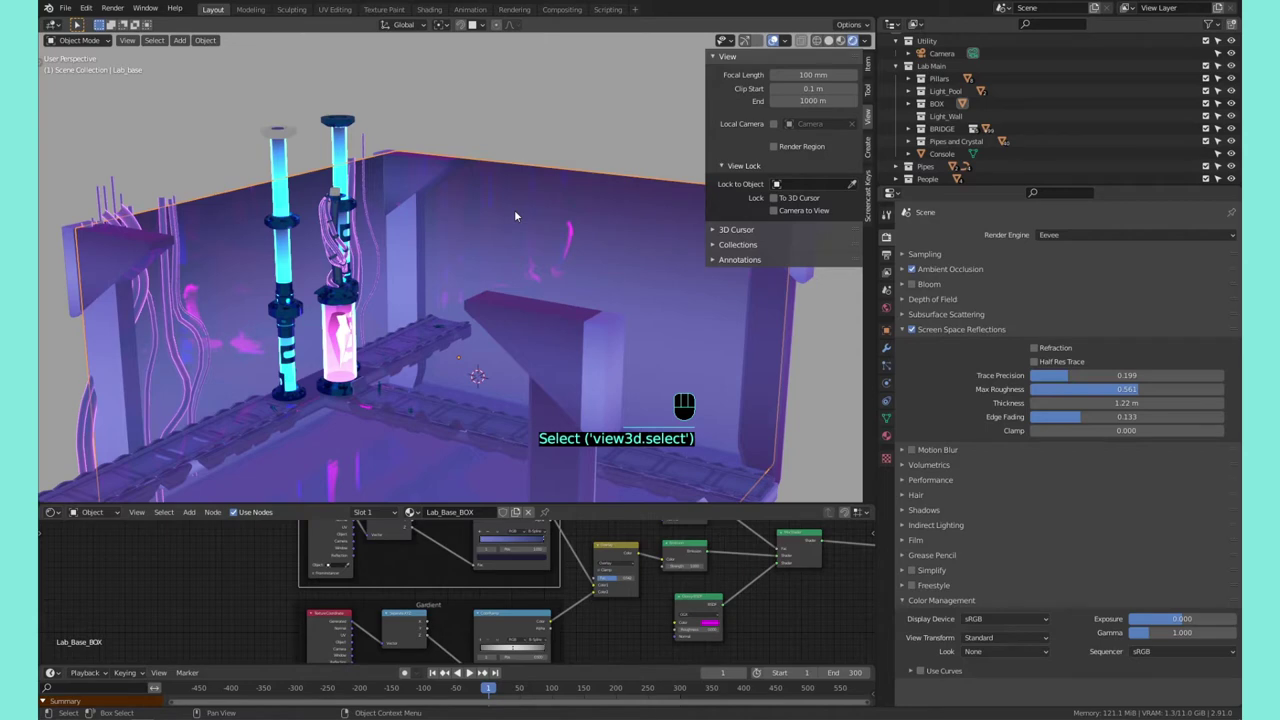
pyautogui.press('KP_Divide')
pyautogui.moveTo(512, 216)
pyautogui.mouseDown(button='middle')
pyautogui.moveTo(500, 249)
pyautogui.moveTo(505, 215)
pyautogui.mouseUp(button='middle')
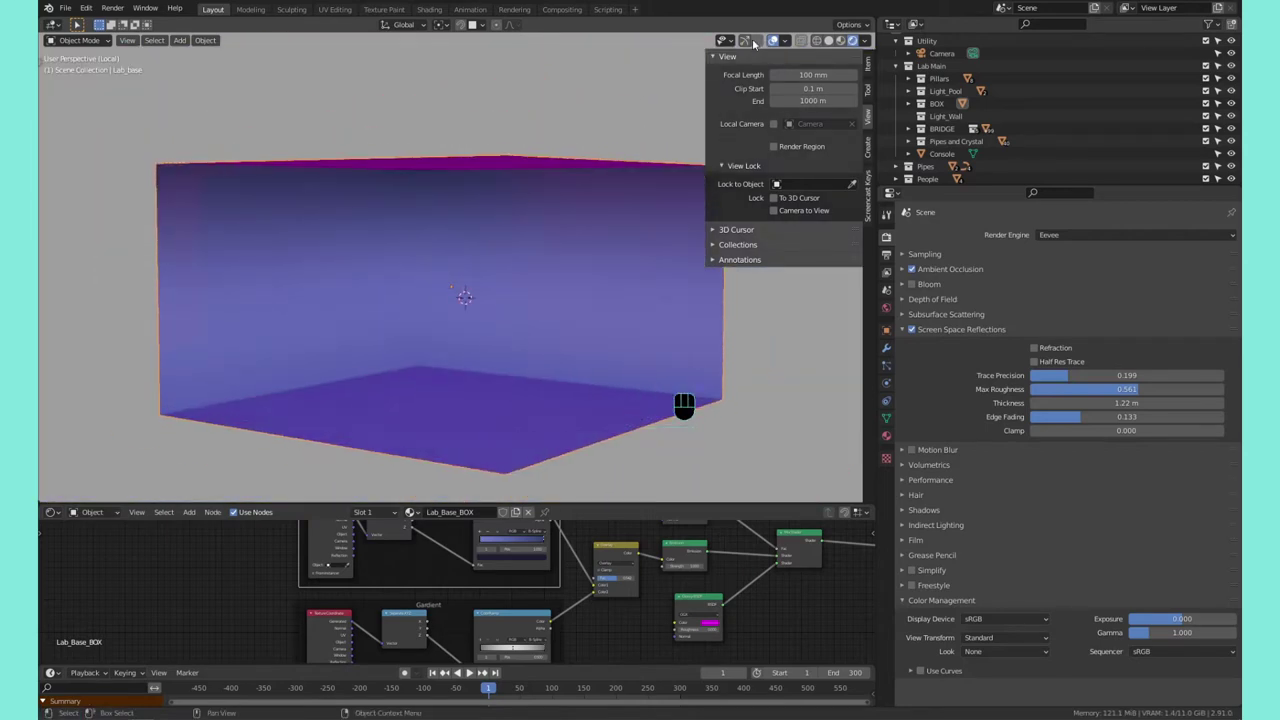
# Enter edit mode on the Lab_base box and set the display size of its normals overlay to 2.00
pyautogui.click(787, 41)
pyautogui.click(767, 43)
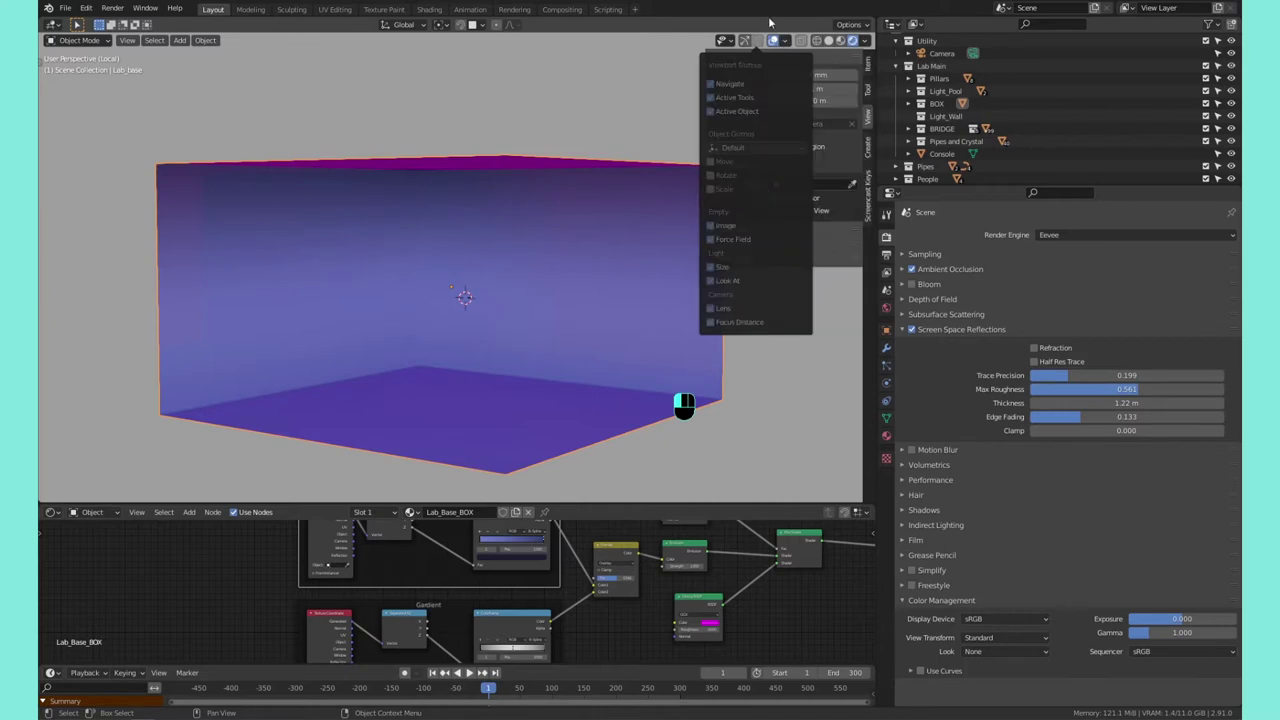
pyautogui.click(745, 41)
pyautogui.click(759, 41)
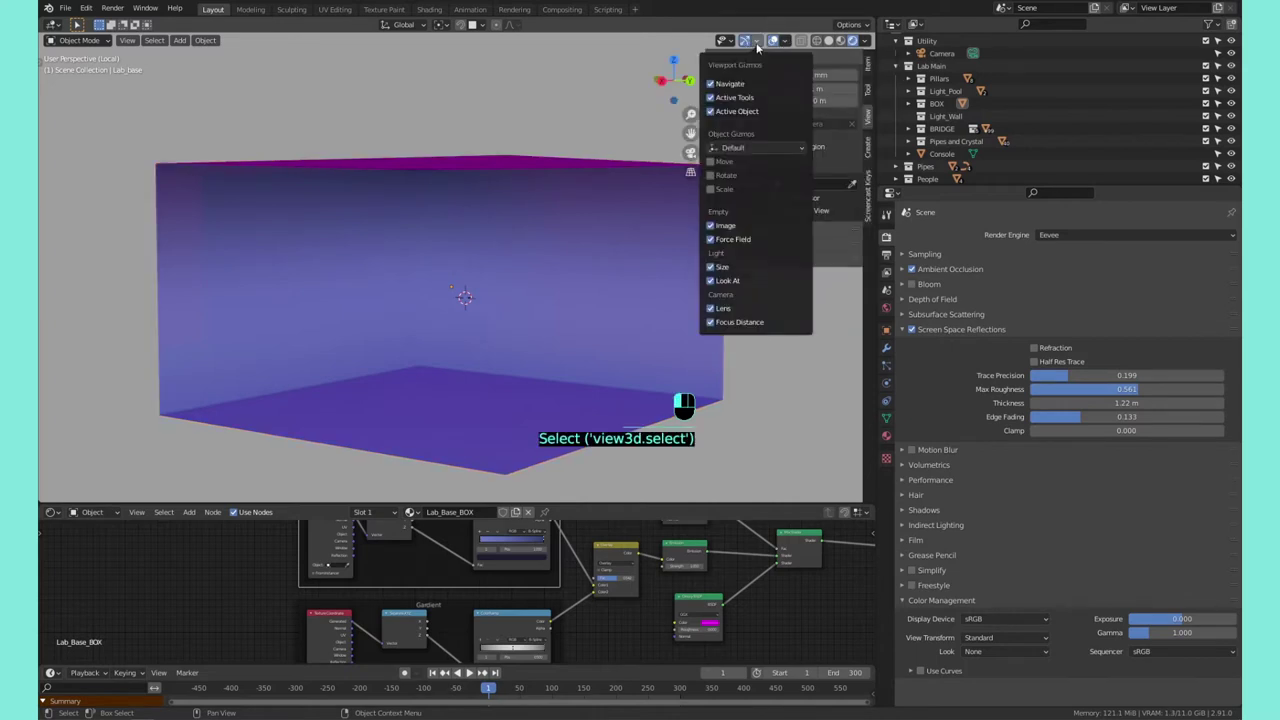
pyautogui.press('Tab')
pyautogui.moveTo(545, 174); pyautogui.dragTo(420, 204, button='middle')
pyautogui.click(755, 40)
pyautogui.click(784, 40)
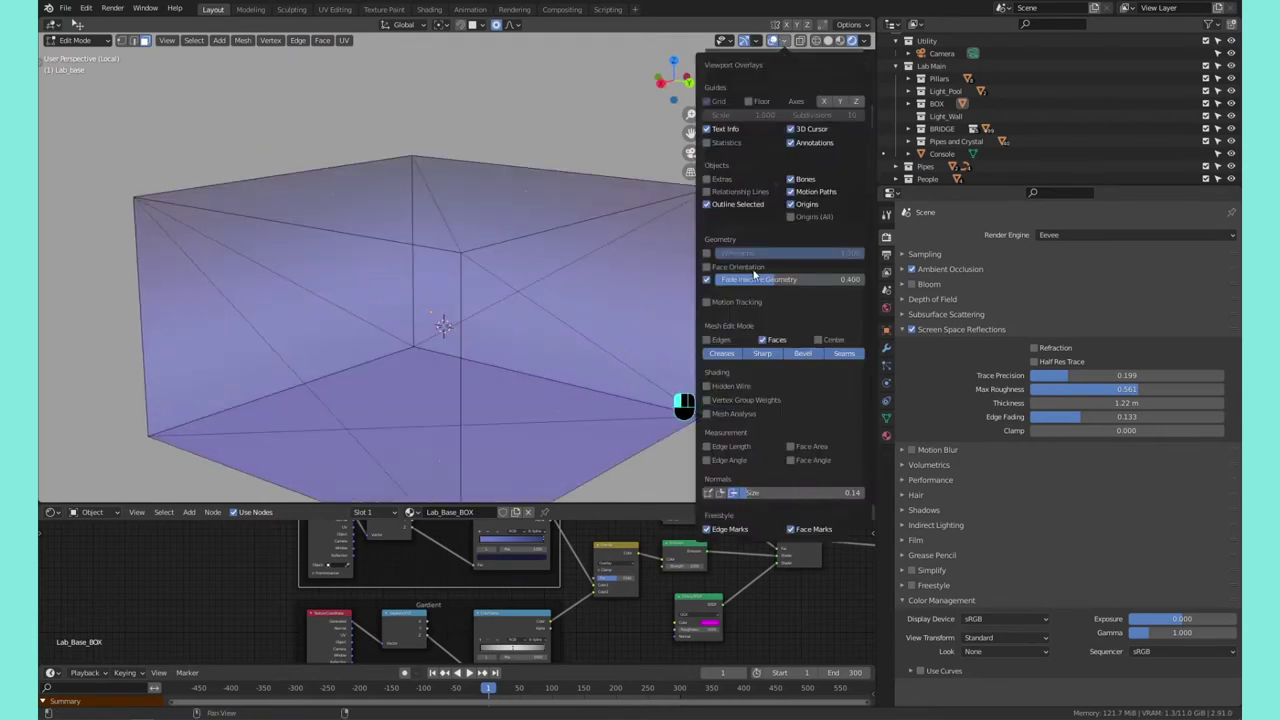
pyautogui.click(786, 42)
pyautogui.moveTo(771, 492); pyautogui.dragTo(864, 492)
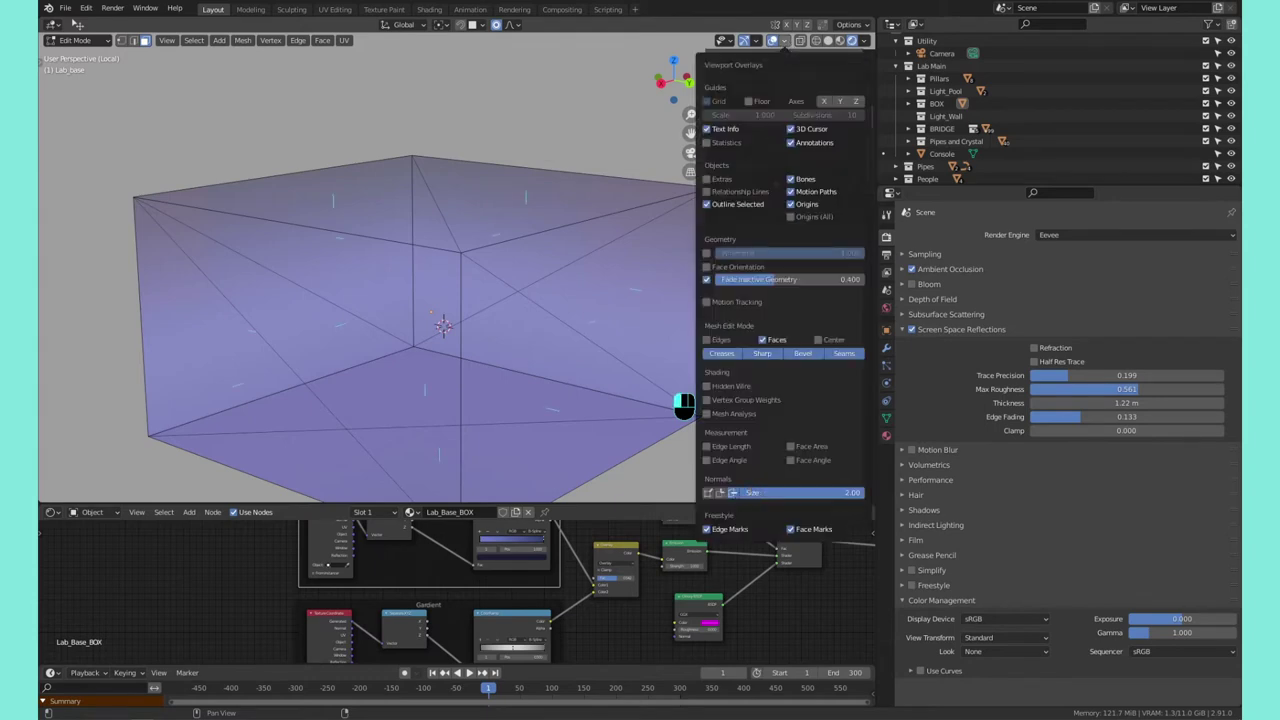
# Return the Lab_base box to object mode and leave local view to show the whole lab again
pyautogui.moveTo(440, 340); pyautogui.dragTo(498, 231, button='middle')
pyautogui.scroll(2, 337, 262)
pyautogui.scroll(-3, 526, 186)
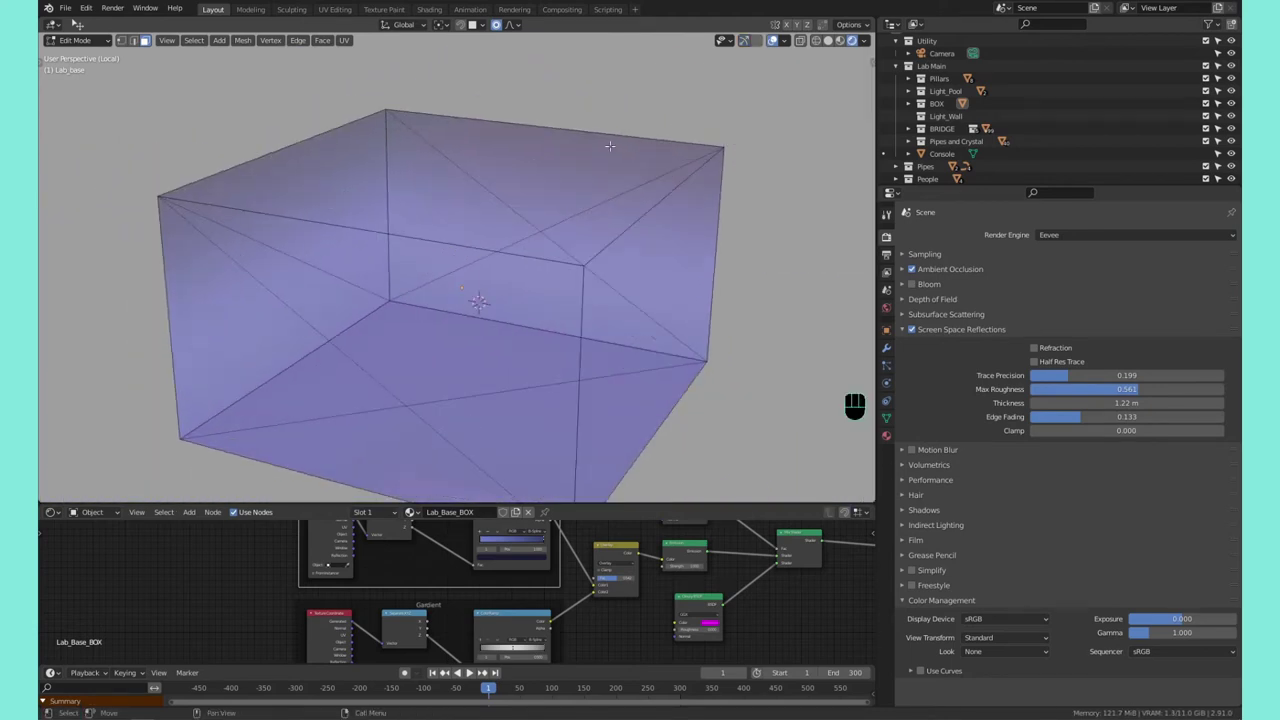
pyautogui.press('n')
pyautogui.press('Escape')
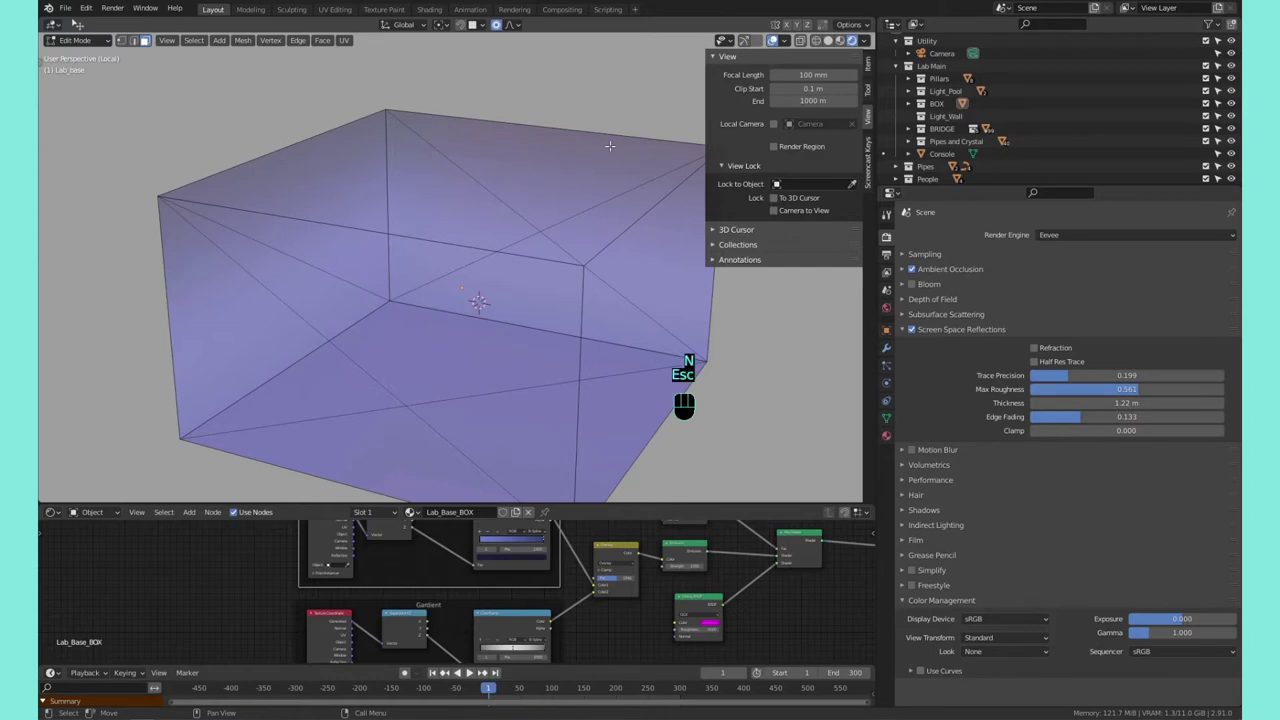
pyautogui.press('Escape')
pyautogui.press('Tab')
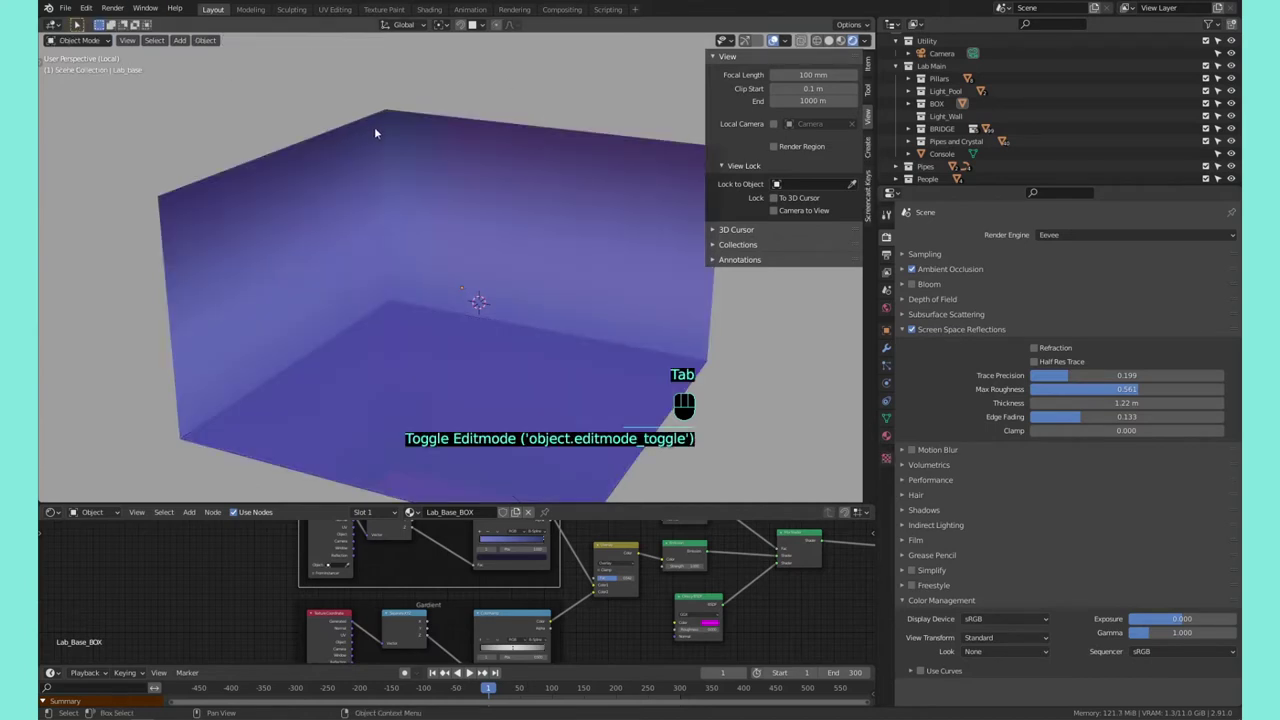
pyautogui.press('KP_Divide')
pyautogui.moveTo(374, 131); pyautogui.dragTo(405, 85, button='middle')
# Select the angled block on top of the front pillar and compare it isolated and in the scene by toggling local view repeatedly
pyautogui.click(617, 118)
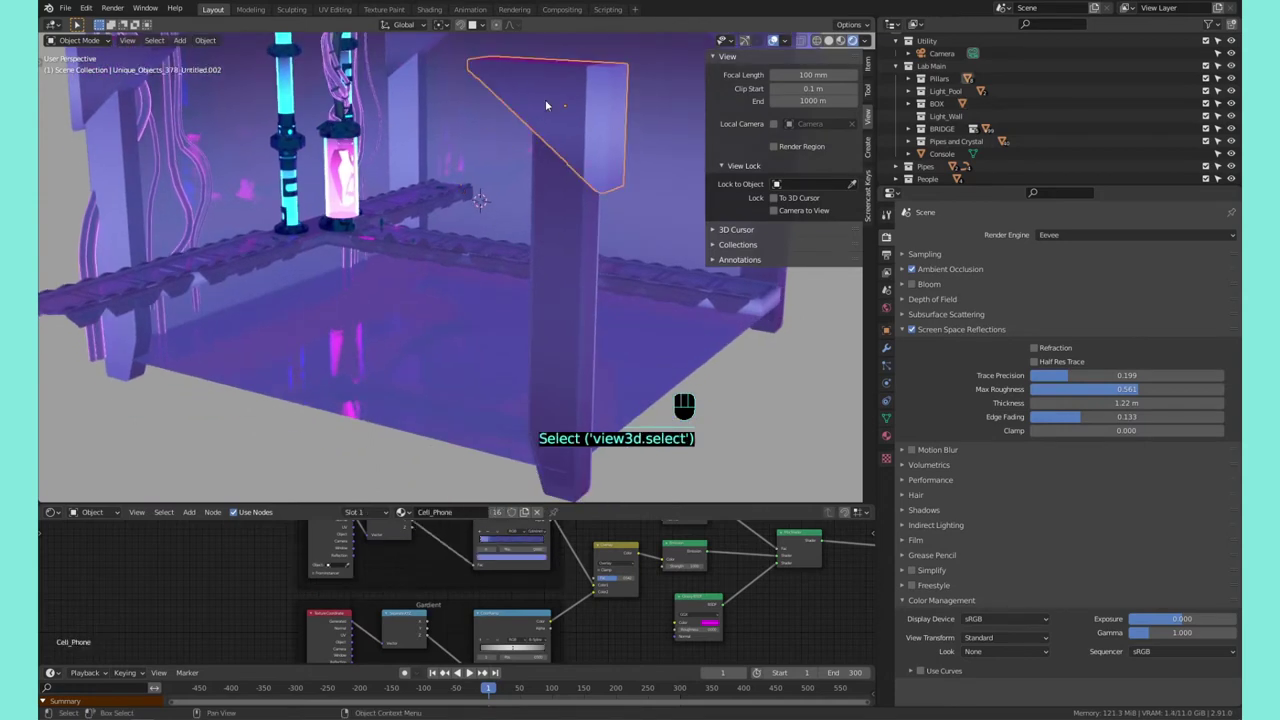
pyautogui.press('KP_Divide')
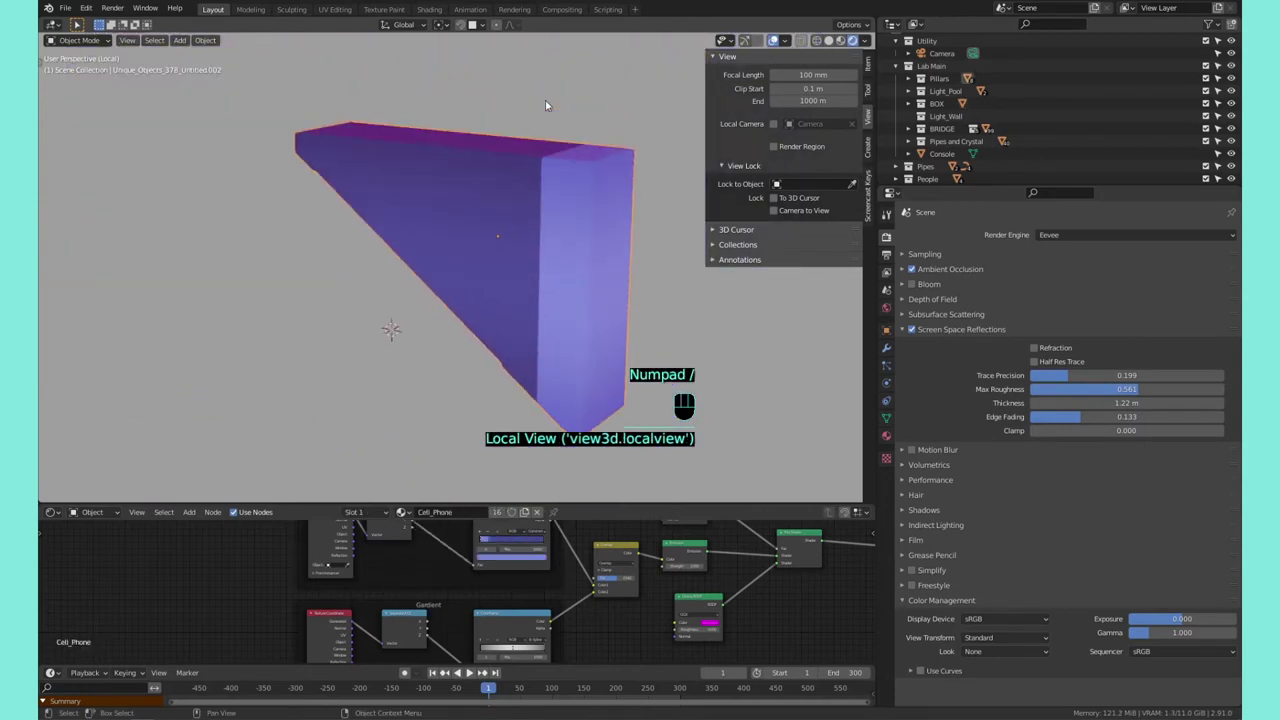
pyautogui.press('KP_Divide')
pyautogui.press('KP_Divide')
pyautogui.press('KP_Divide')
pyautogui.press('KP_Divide')
pyautogui.press('KP_Divide')
pyautogui.press('KP_Divide')
pyautogui.press('KP_Divide')
pyautogui.press('KP_Divide')
pyautogui.press('KP_Divide')
pyautogui.press('KP_Divide')
pyautogui.press('KP_Divide')
pyautogui.press('KP_Divide')
pyautogui.press('KP_Divide')
pyautogui.press('KP_Divide')
pyautogui.press('KP_Divide')
pyautogui.press('KP_Divide')
pyautogui.press('KP_Divide')
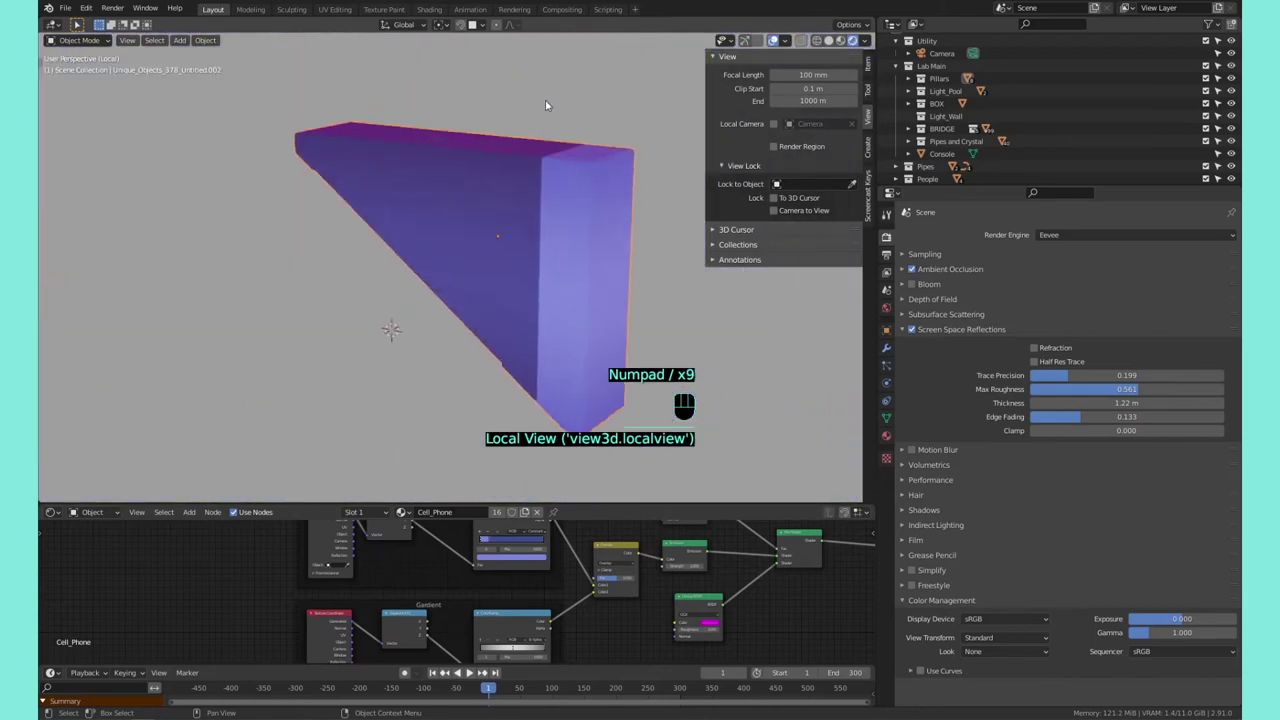
pyautogui.press('KP_Divide')
pyautogui.press('KP_Divide')
pyautogui.press('KP_Divide')
pyautogui.press('KP_Divide')
pyautogui.press('KP_Divide')
pyautogui.press('KP_Divide')
pyautogui.press('KP_Divide')
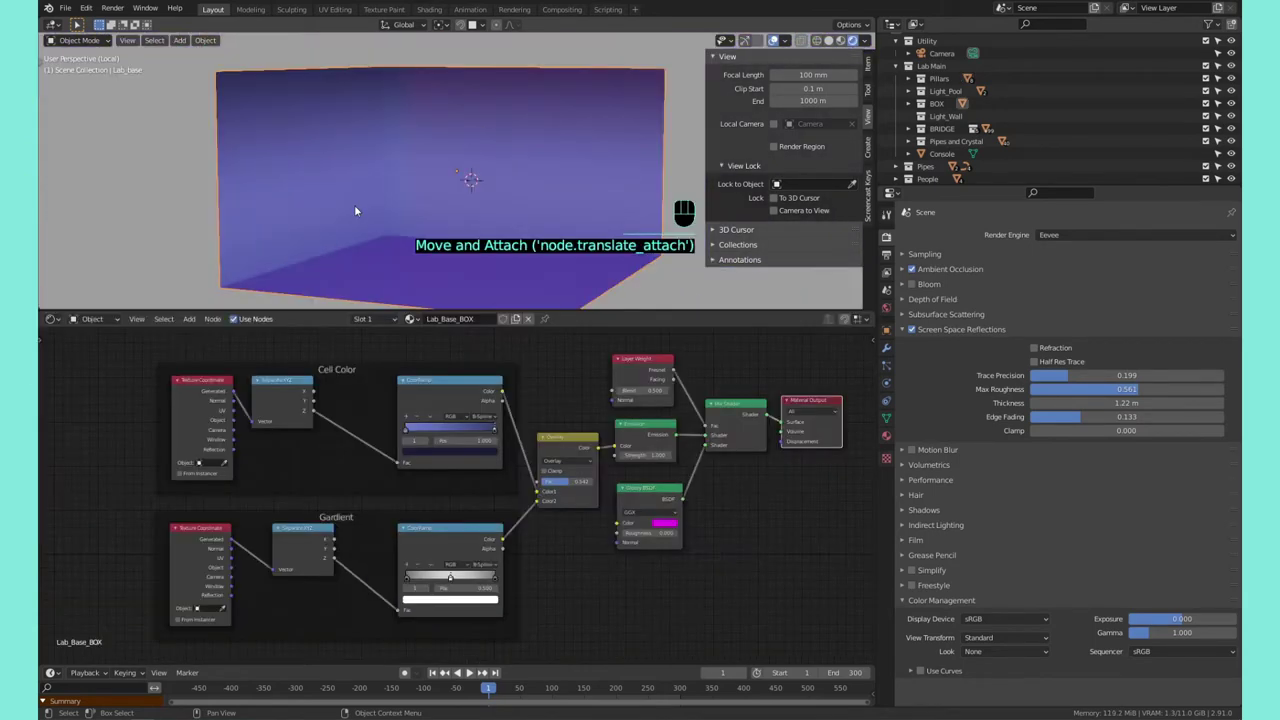
# In the Lab_Base_BOX material, set the Overlay mix factor to about 0.46 and leave the box's local view
pyautogui.moveTo(354, 204); pyautogui.dragTo(443, 202, button='middle')
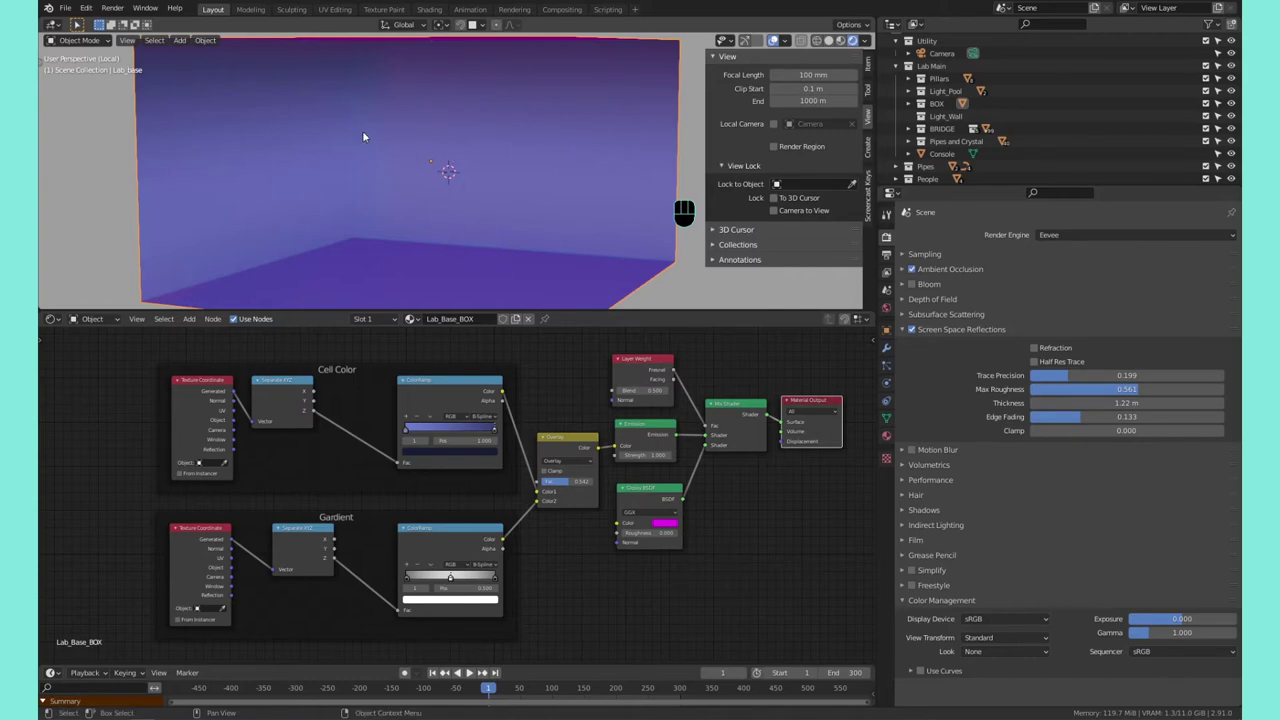
pyautogui.click(407, 430)
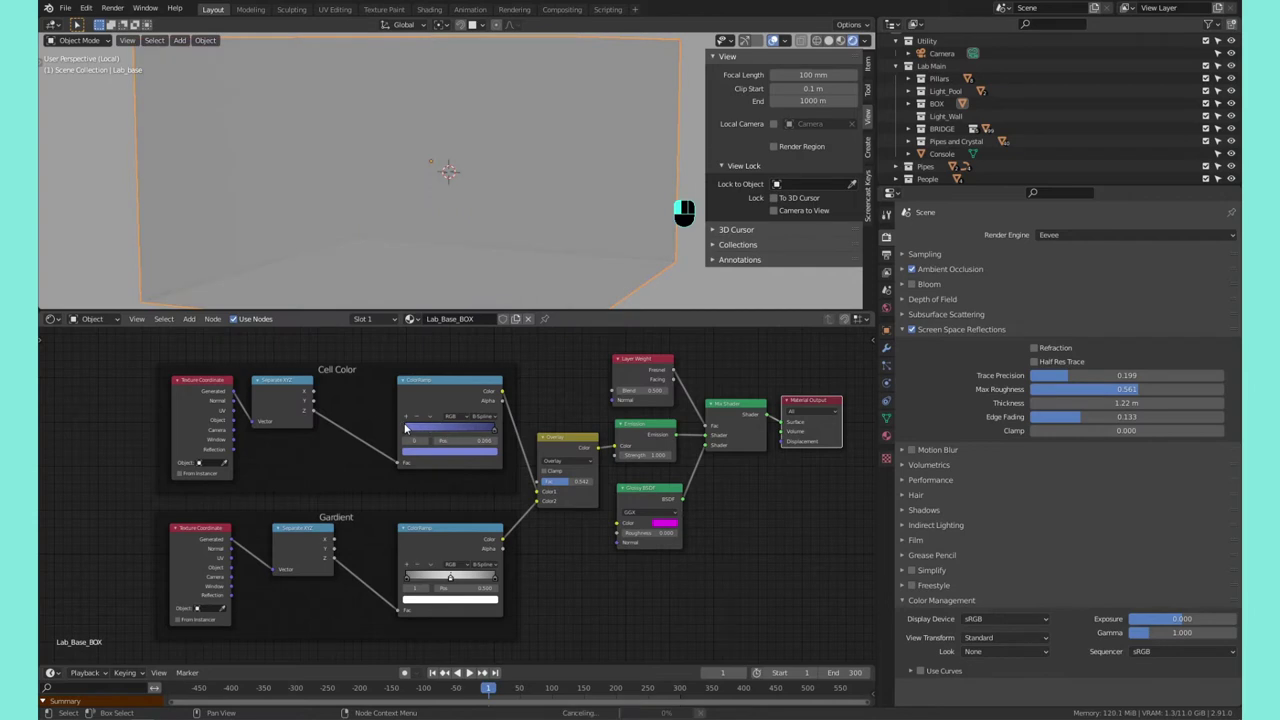
pyautogui.moveTo(407, 430); pyautogui.dragTo(402, 396)
pyautogui.moveTo(547, 480)
pyautogui.mouseDown()
pyautogui.moveTo(529, 480)
pyautogui.moveTo(556, 480)
pyautogui.mouseUp()
pyautogui.scroll(2, 446, 100)
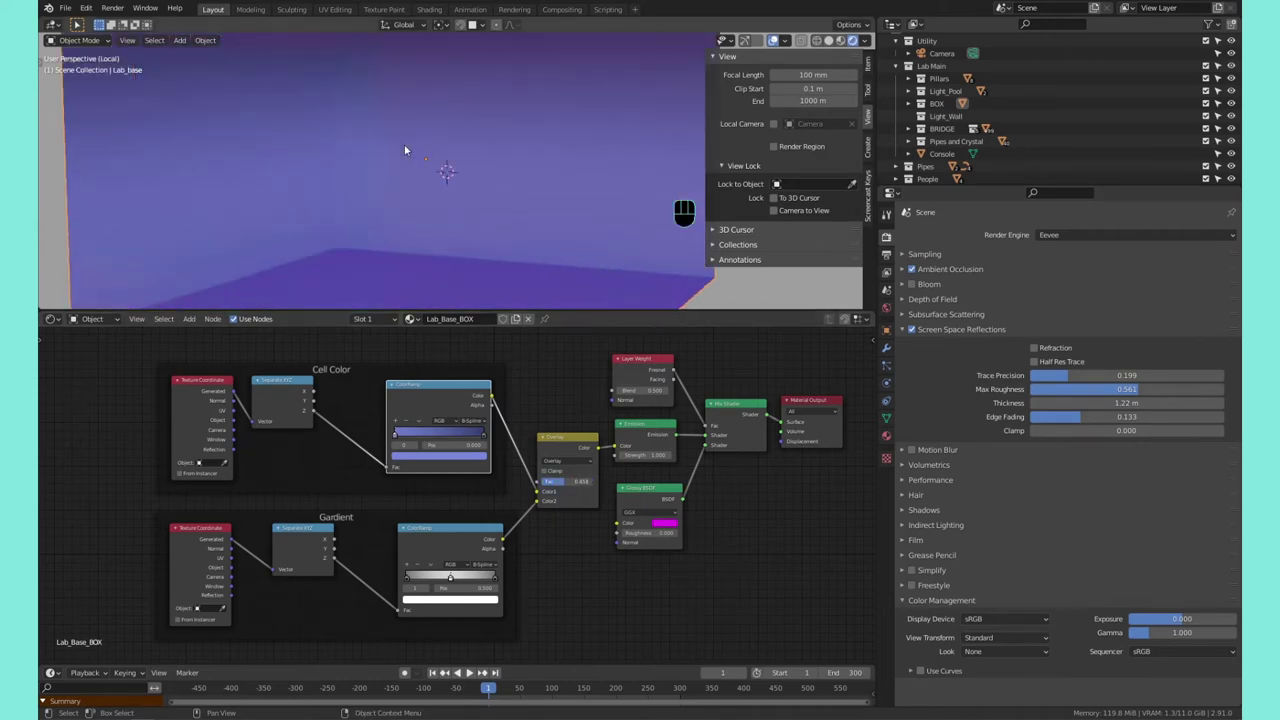
pyautogui.press('KP_Divide')
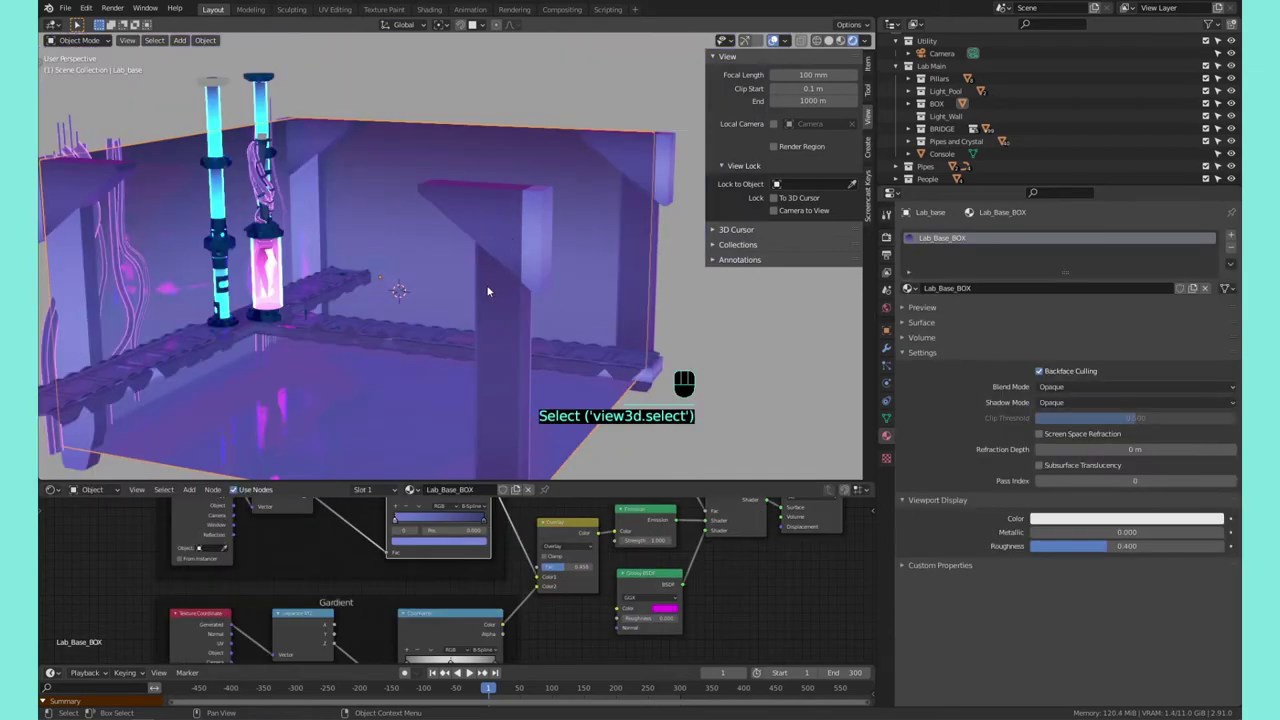
# In the front pillar block's Pillars material, shift the Cell Color ramp's second stop and change the ramp's interpolation to B-Spline
pyautogui.click(522, 213)
pyautogui.scroll(7, 522, 213)
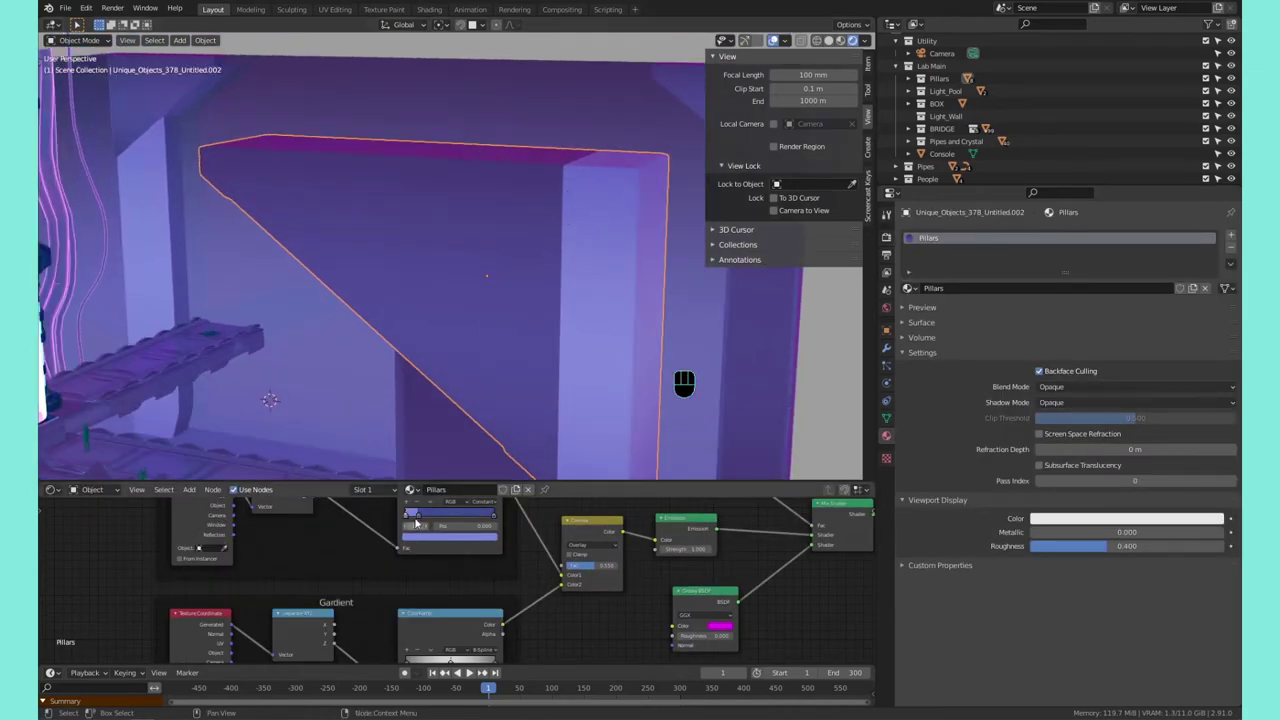
pyautogui.moveTo(418, 516)
pyautogui.mouseDown()
pyautogui.moveTo(446, 512)
pyautogui.moveTo(432, 516)
pyautogui.mouseUp()
pyautogui.moveTo(436, 518); pyautogui.dragTo(478, 557, button='middle')
pyautogui.click(525, 541)
pyautogui.click(523, 581)
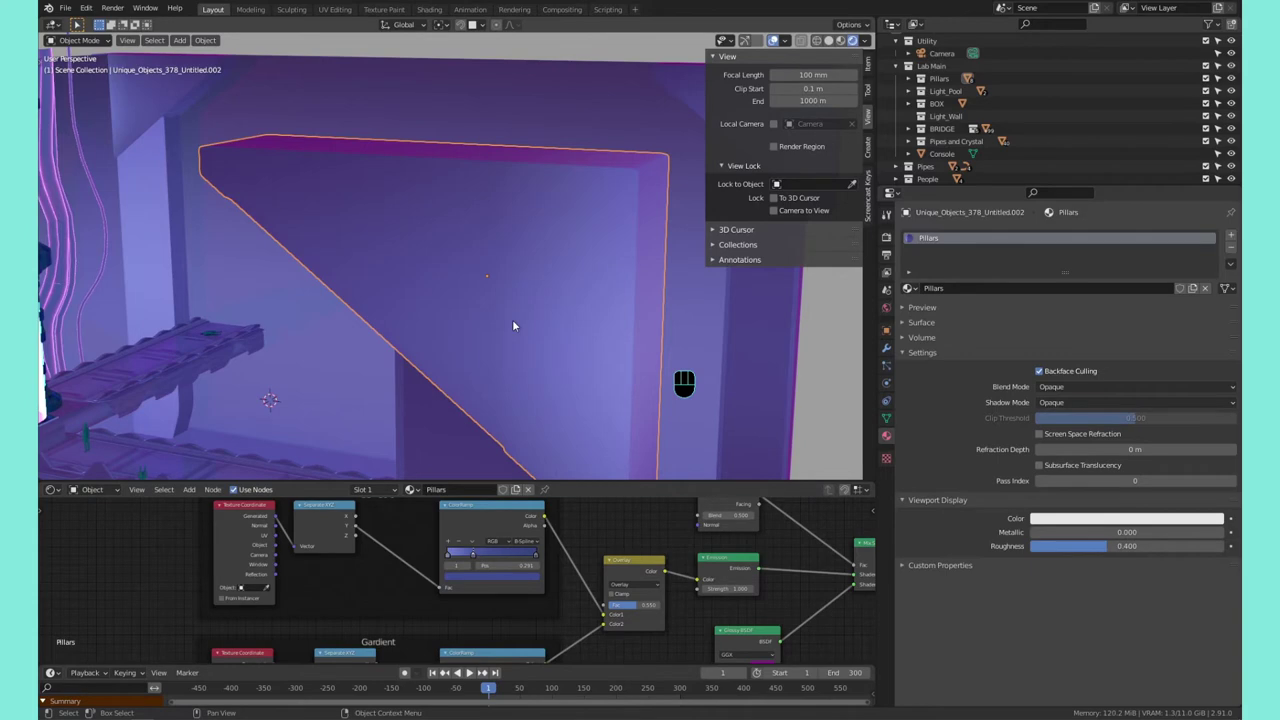
# Link the Separate XYZ node's Z output to the Cell Color ramp's Fac input and adjust the ramp's middle stop
pyautogui.scroll(-5, 534, 255)
pyautogui.scroll(2, 534, 257)
pyautogui.moveTo(356, 535); pyautogui.dragTo(441, 596)
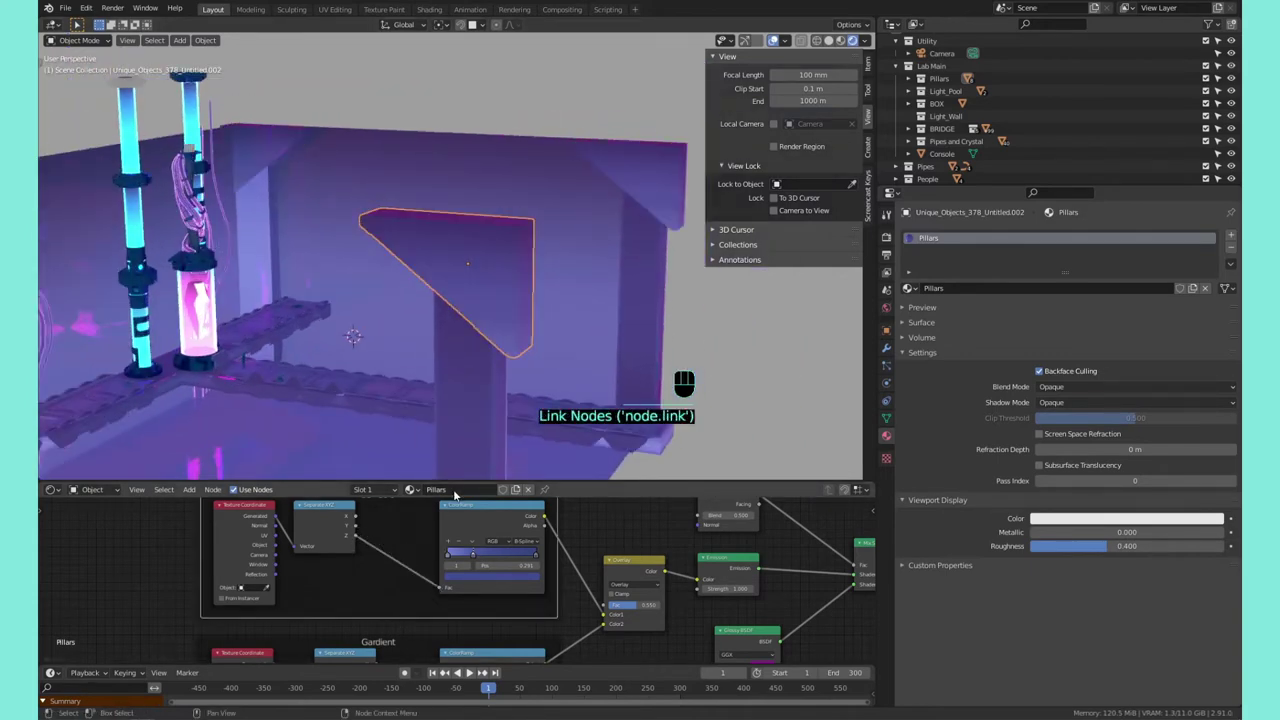
pyautogui.moveTo(472, 369)
pyautogui.mouseDown(button='middle')
pyautogui.moveTo(465, 381)
pyautogui.moveTo(497, 370)
pyautogui.mouseUp(button='middle')
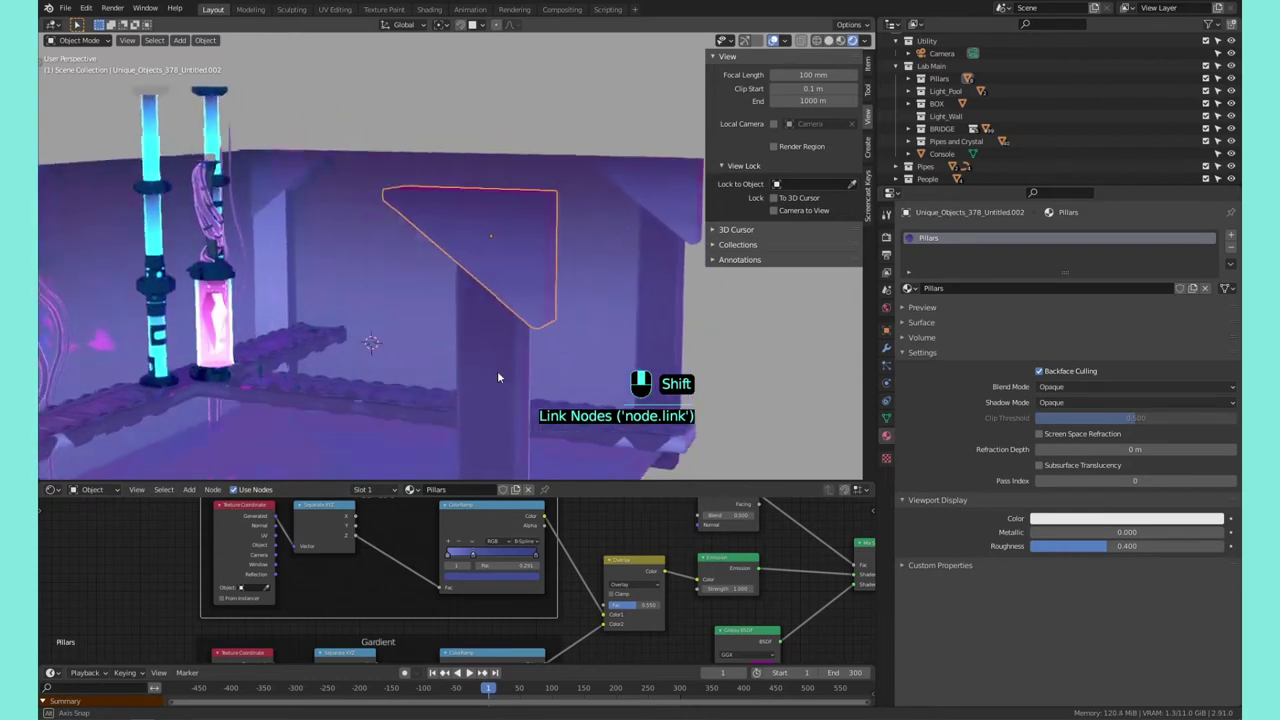
pyautogui.moveTo(474, 555)
pyautogui.mouseDown()
pyautogui.moveTo(513, 556)
pyautogui.moveTo(489, 555)
pyautogui.mouseUp()
# Select the Lab_base box, locate it in the outliner and make it unselectable in the viewport
pyautogui.scroll(-1, 520, 338)
pyautogui.moveTo(477, 301); pyautogui.dragTo(498, 158, button='middle')
pyautogui.click(498, 158)
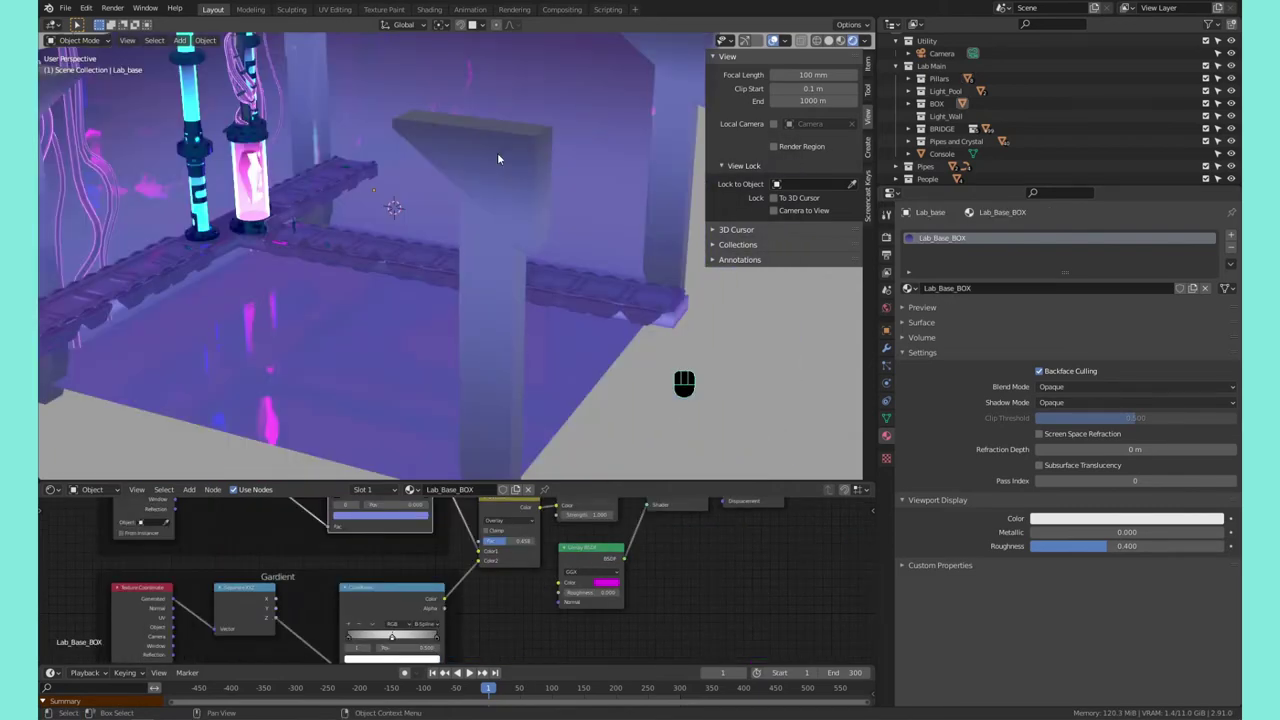
pyautogui.moveTo(462, 162); pyautogui.dragTo(559, 102, button='middle')
pyautogui.scroll(2, 496, 244)
pyautogui.scroll(2, 463, 228)
pyautogui.click(559, 102)
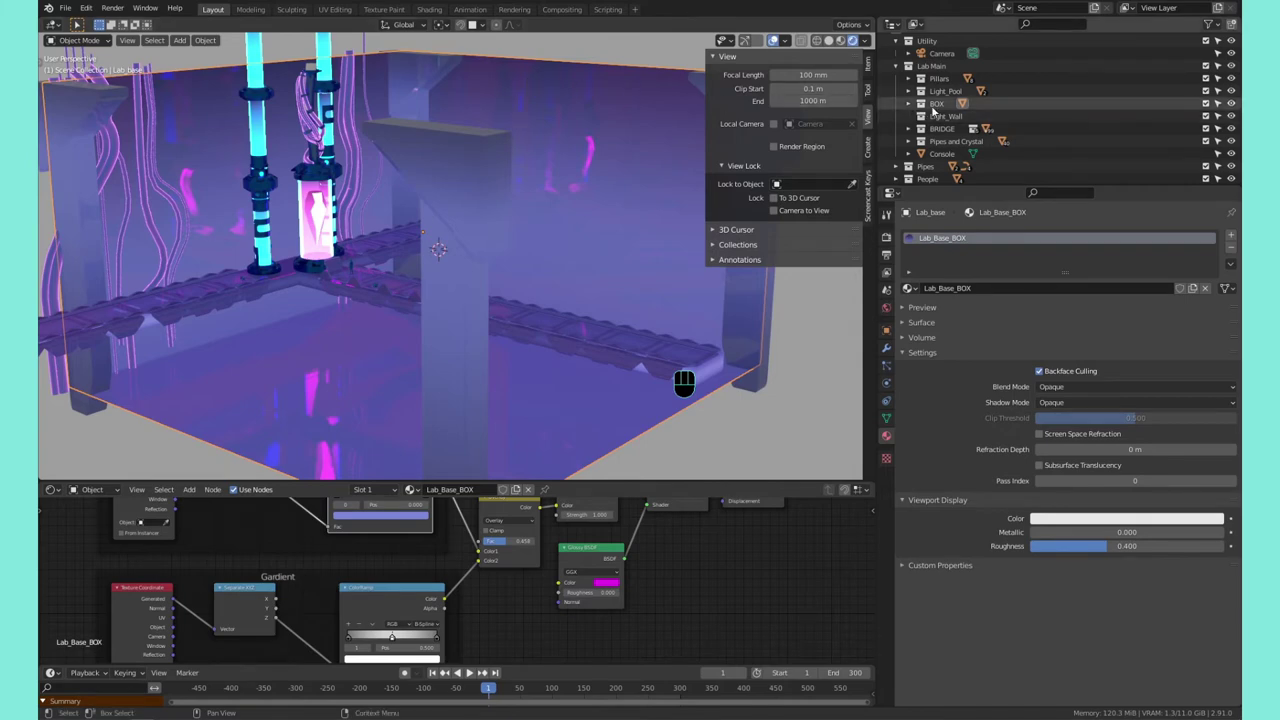
pyautogui.press('KP_Decimal')
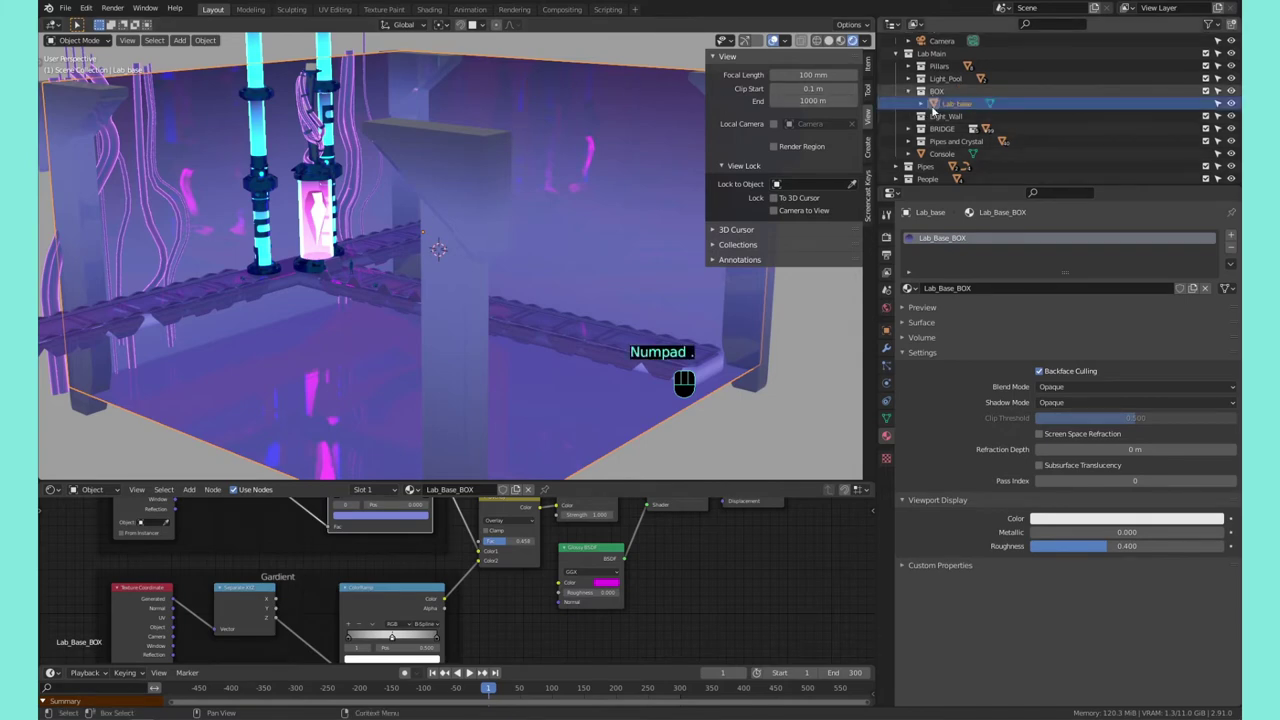
pyautogui.click(1218, 104)
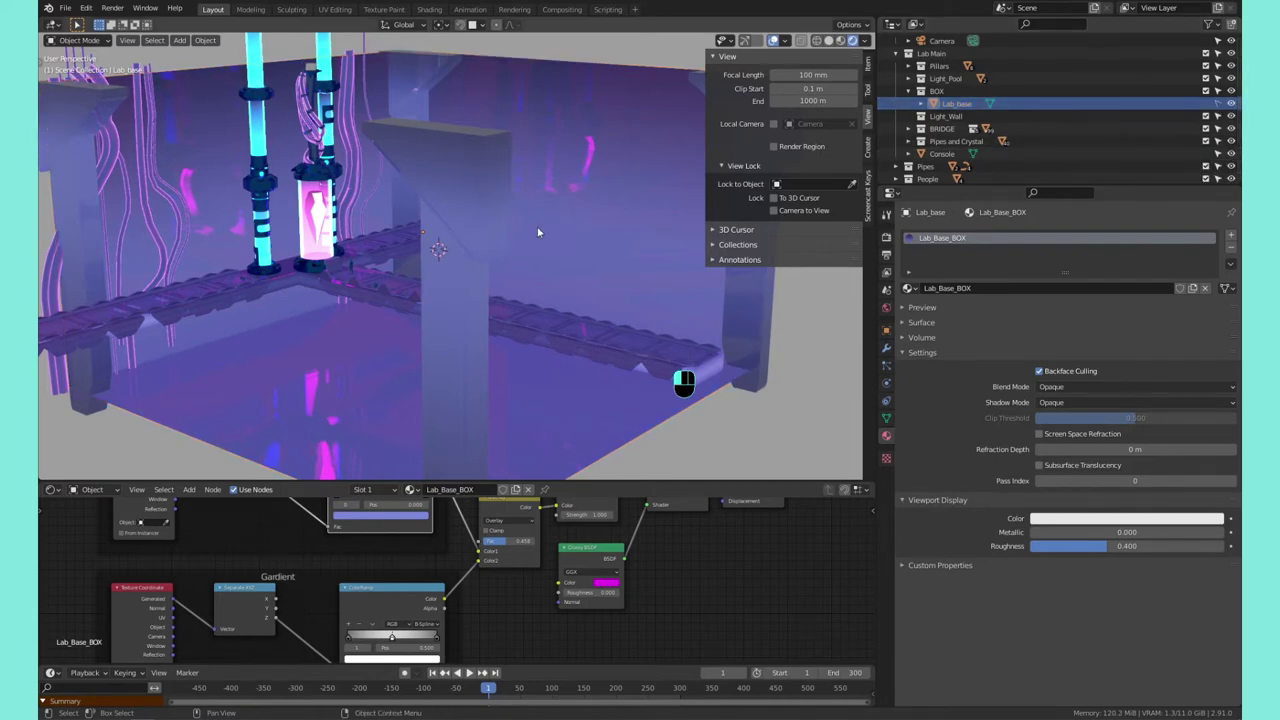
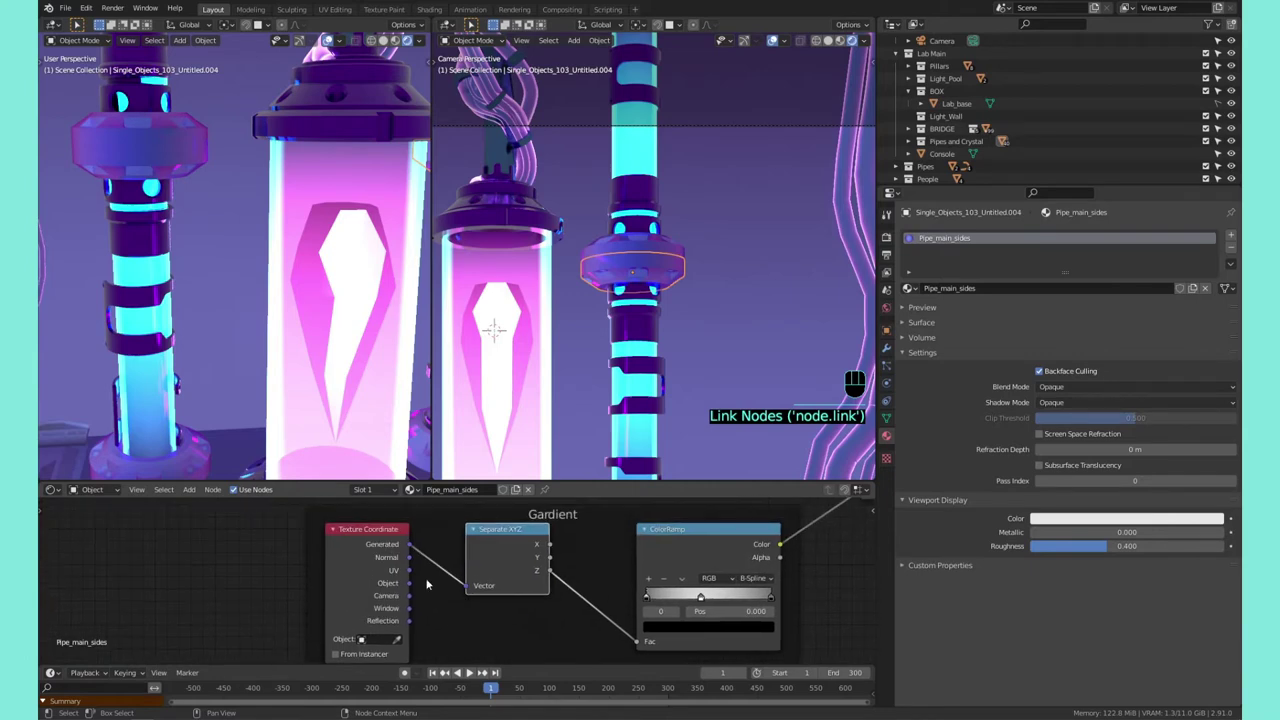
# Link the Texture Coordinate node's Reflection output to the gradient's Separate XYZ Vector input in the Pipe_main_sides material
pyautogui.moveTo(409, 620); pyautogui.dragTo(471, 587)
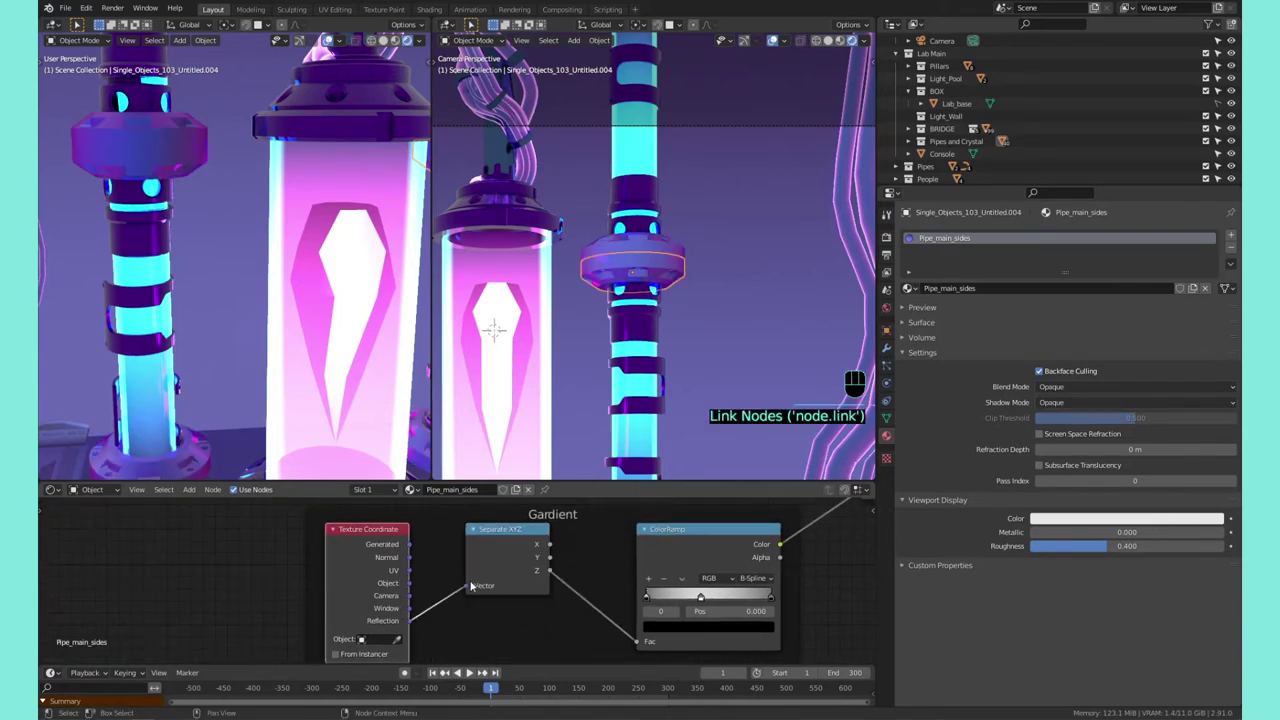
# Link the Separate XYZ node's Y output to the gradient ColorRamp's Fac input and check the pipe rings from the camera
pyautogui.moveTo(649, 557); pyautogui.dragTo(569, 543, button='middle')
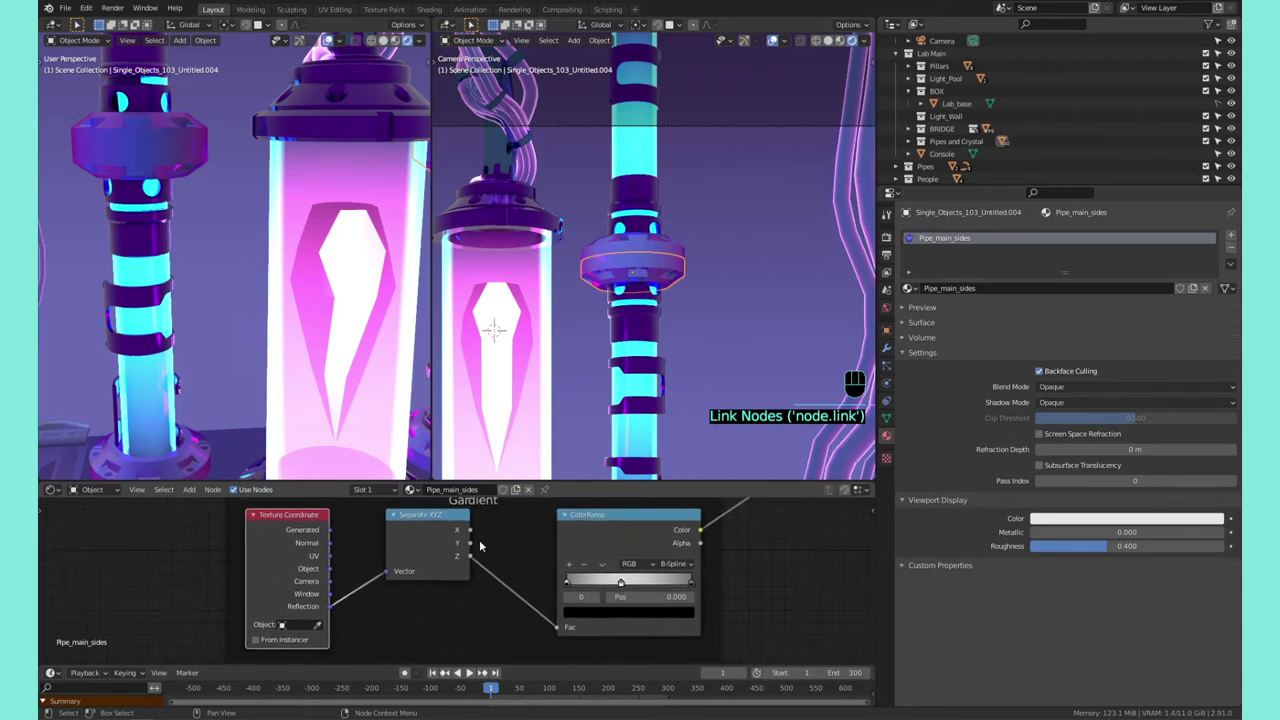
pyautogui.moveTo(470, 543); pyautogui.dragTo(557, 628)
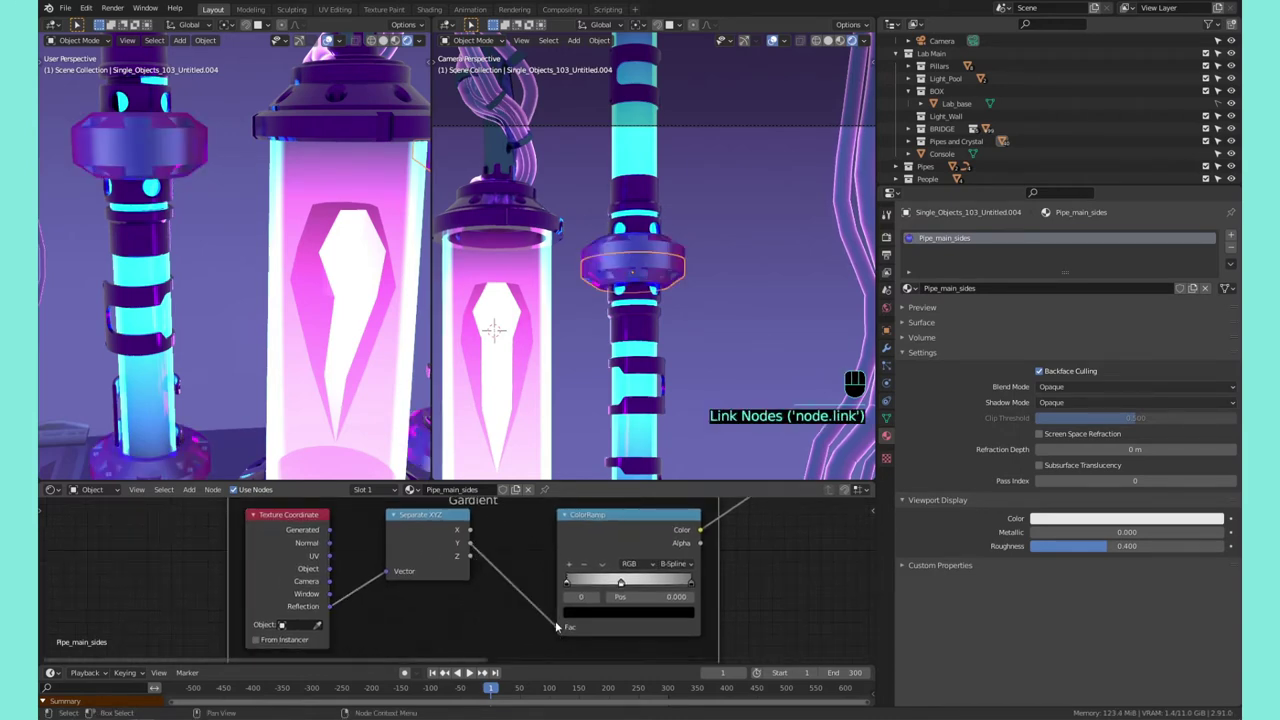
pyautogui.moveTo(565, 259); pyautogui.dragTo(607, 307, button='middle')
pyautogui.scroll(1, 607, 306)
pyautogui.moveTo(677, 268)
pyautogui.keyDown('shift'); pyautogui.mouseDown(button='middle')
pyautogui.moveTo(620, 286)
pyautogui.moveTo(722, 252)
pyautogui.moveTo(676, 270)
pyautogui.mouseUp(button='middle'); pyautogui.keyUp('shift')
pyautogui.press('KP_0')
pyautogui.scroll(2, 676, 275)
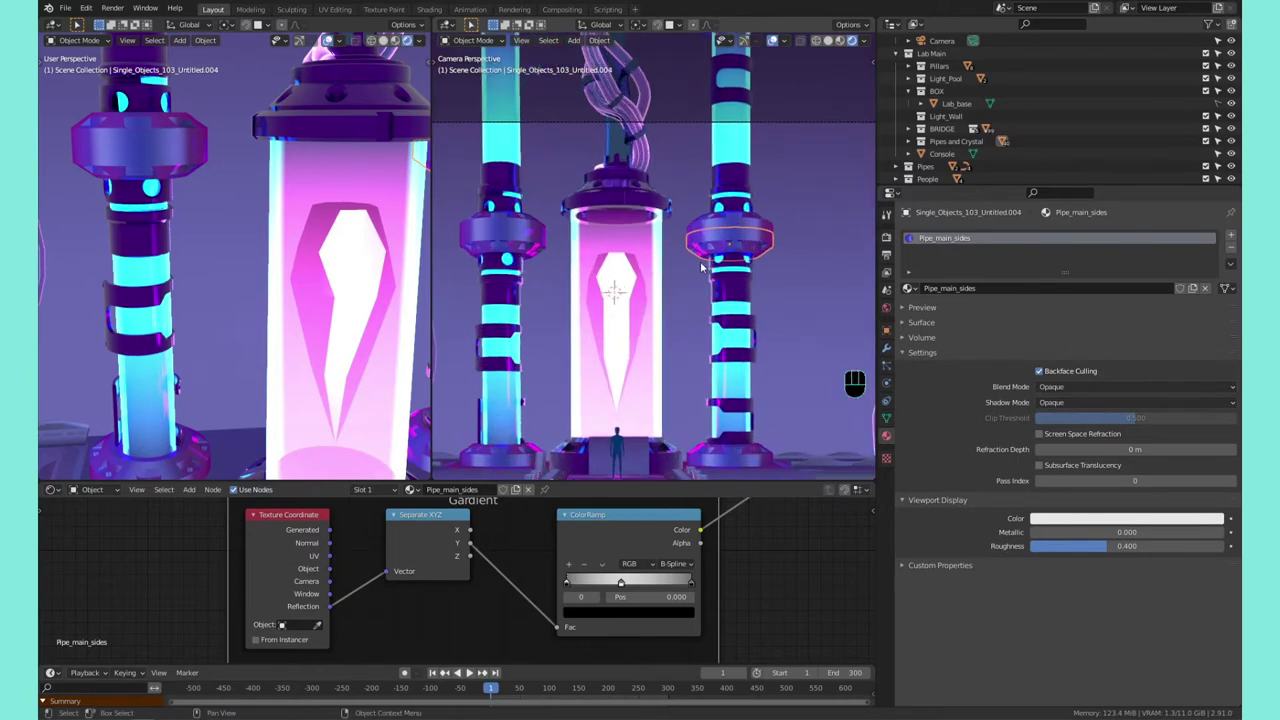
# Select the ring around the left glowing pipe and save the file
pyautogui.click(770, 248)
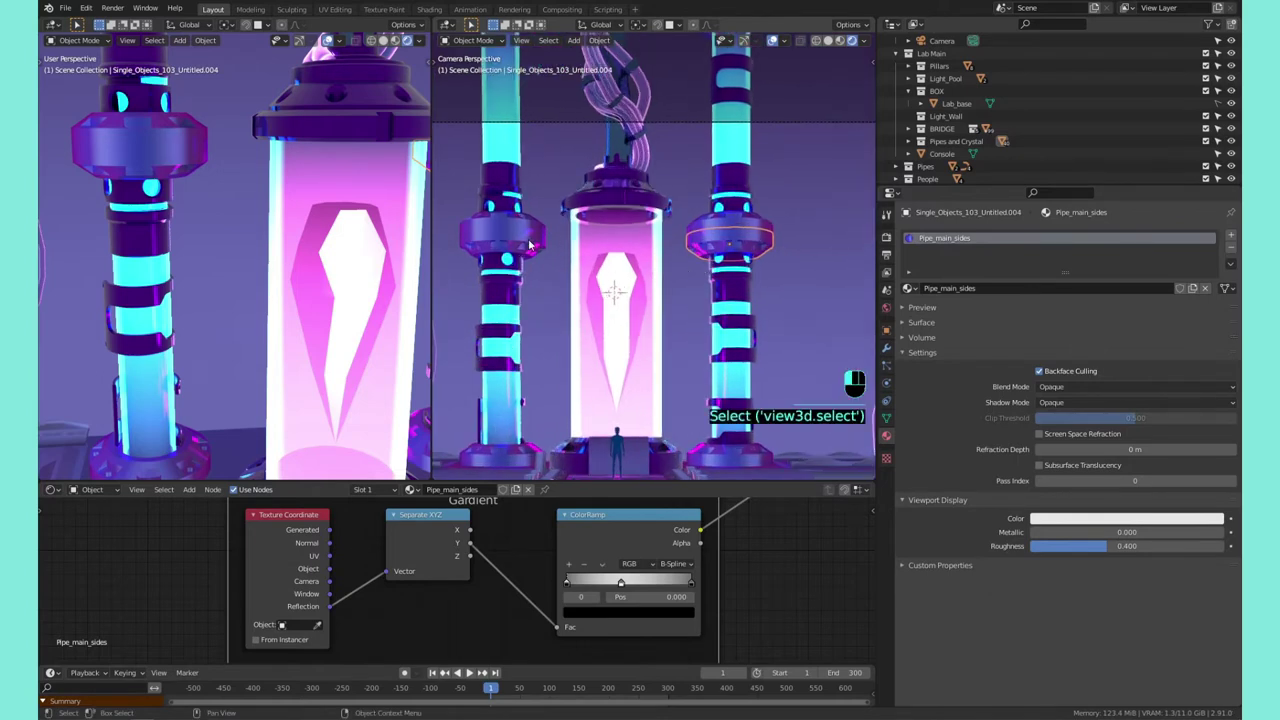
pyautogui.click(530, 244)
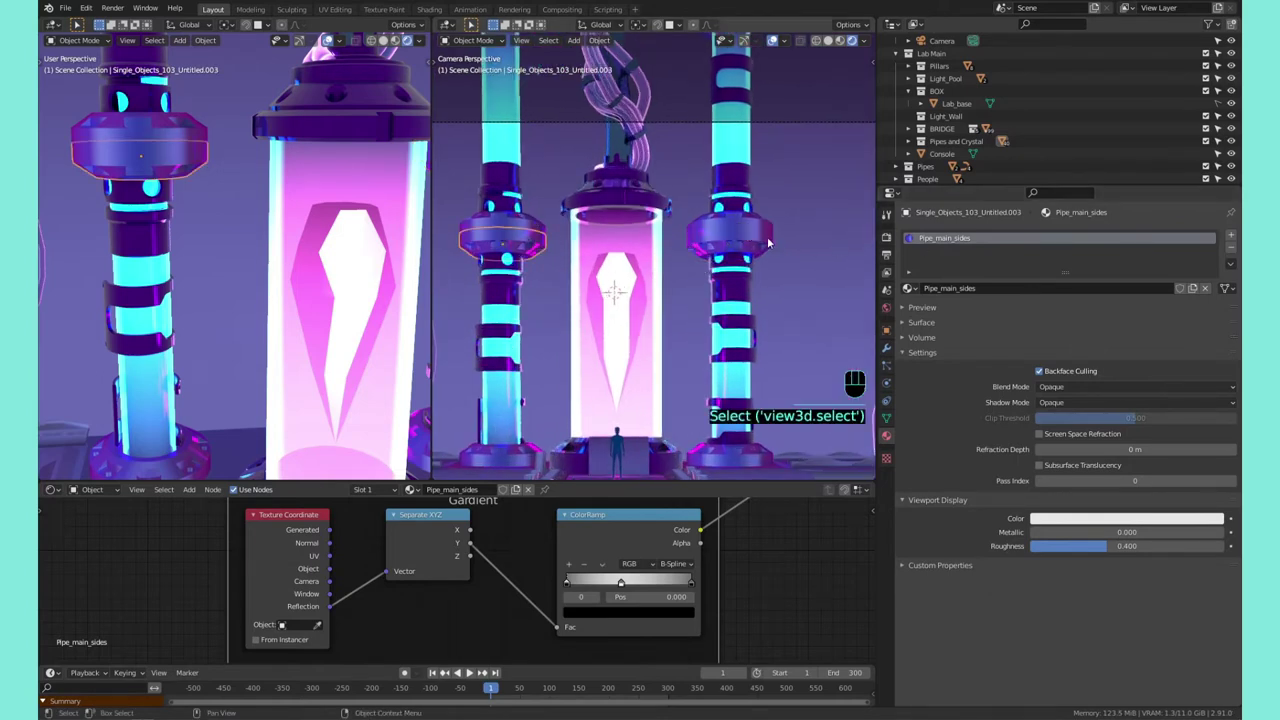
pyautogui.hotkey('ctrl', 's')
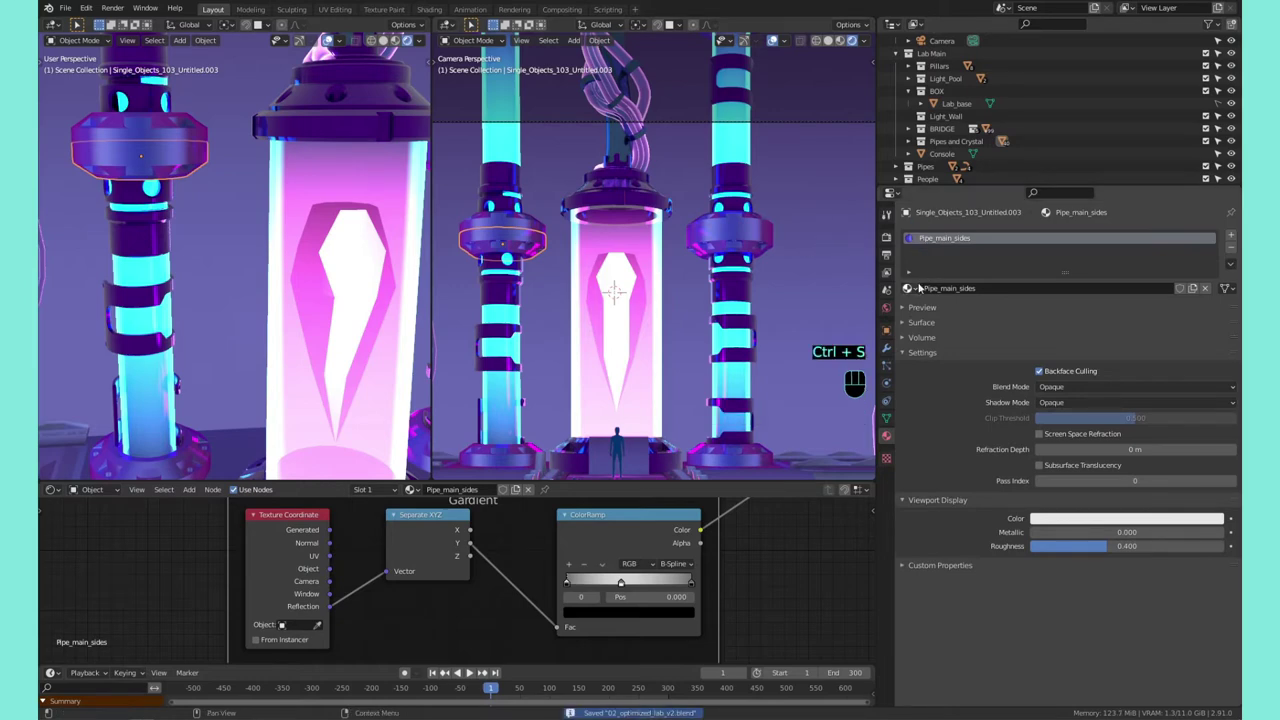
# Try the Metal material on the selected pipe ring and inspect its shading up close
pyautogui.click(910, 288)
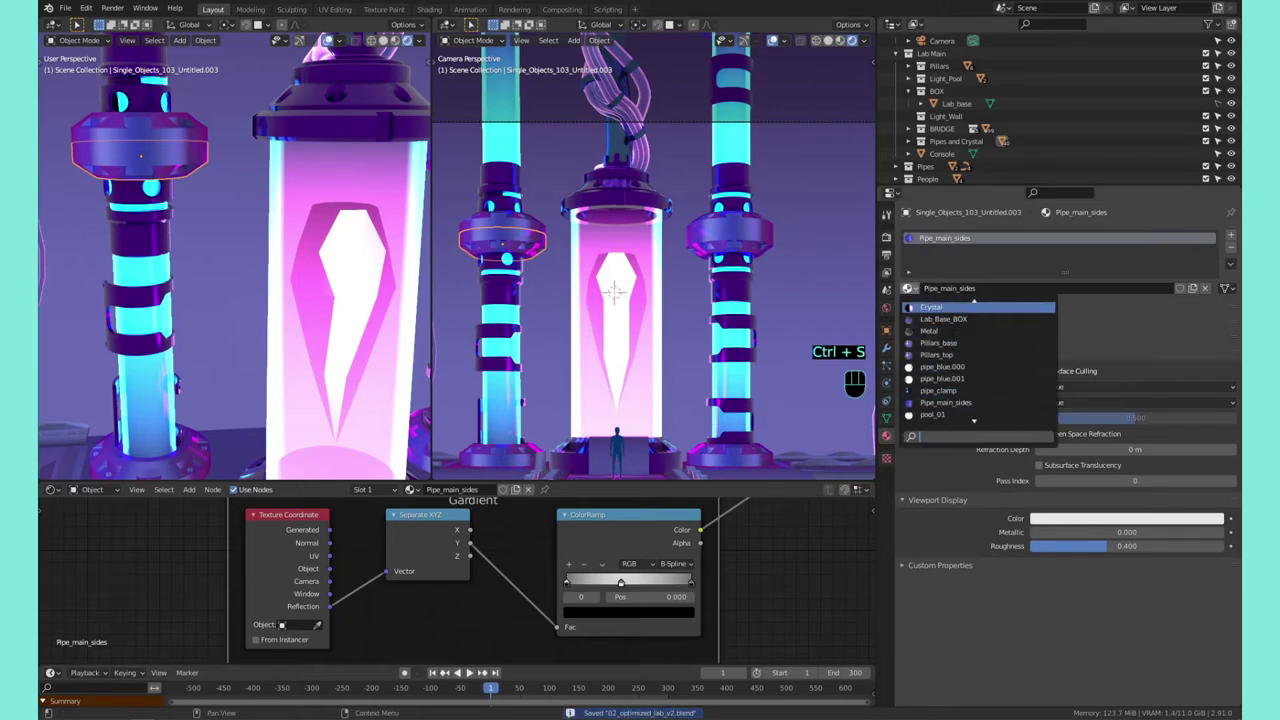
pyautogui.scroll(3, 960, 330)
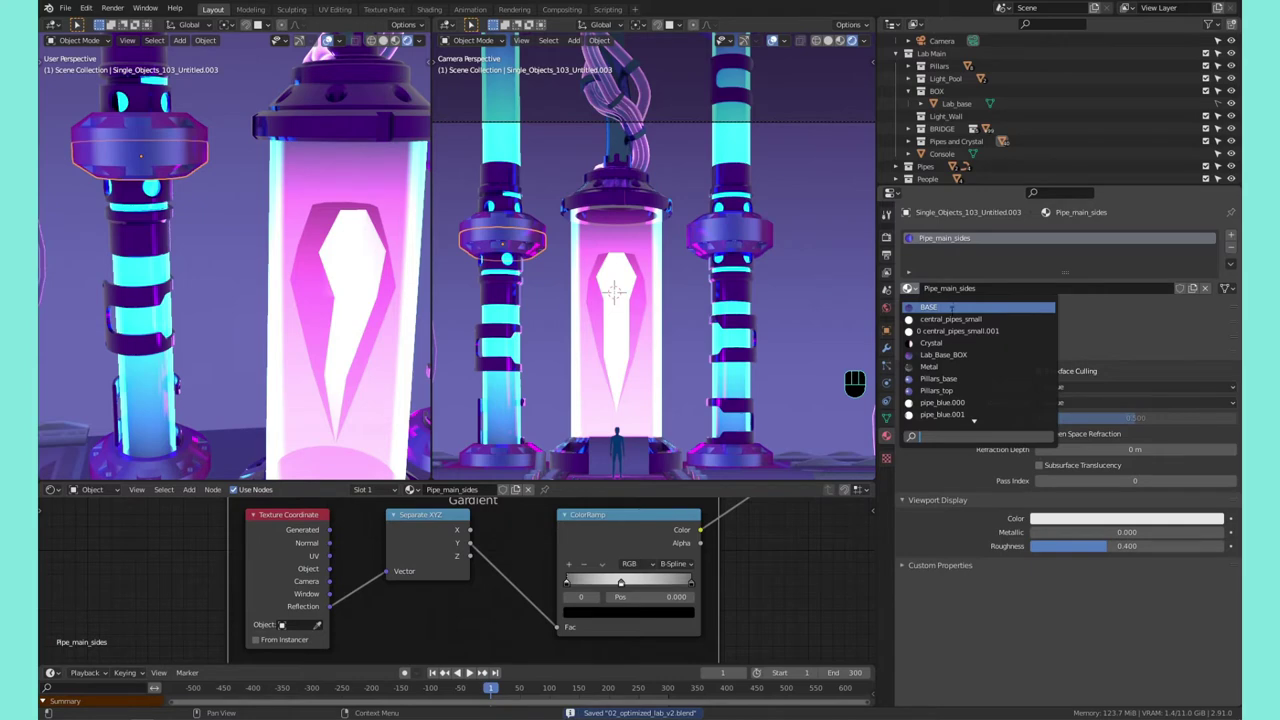
pyautogui.click(937, 367)
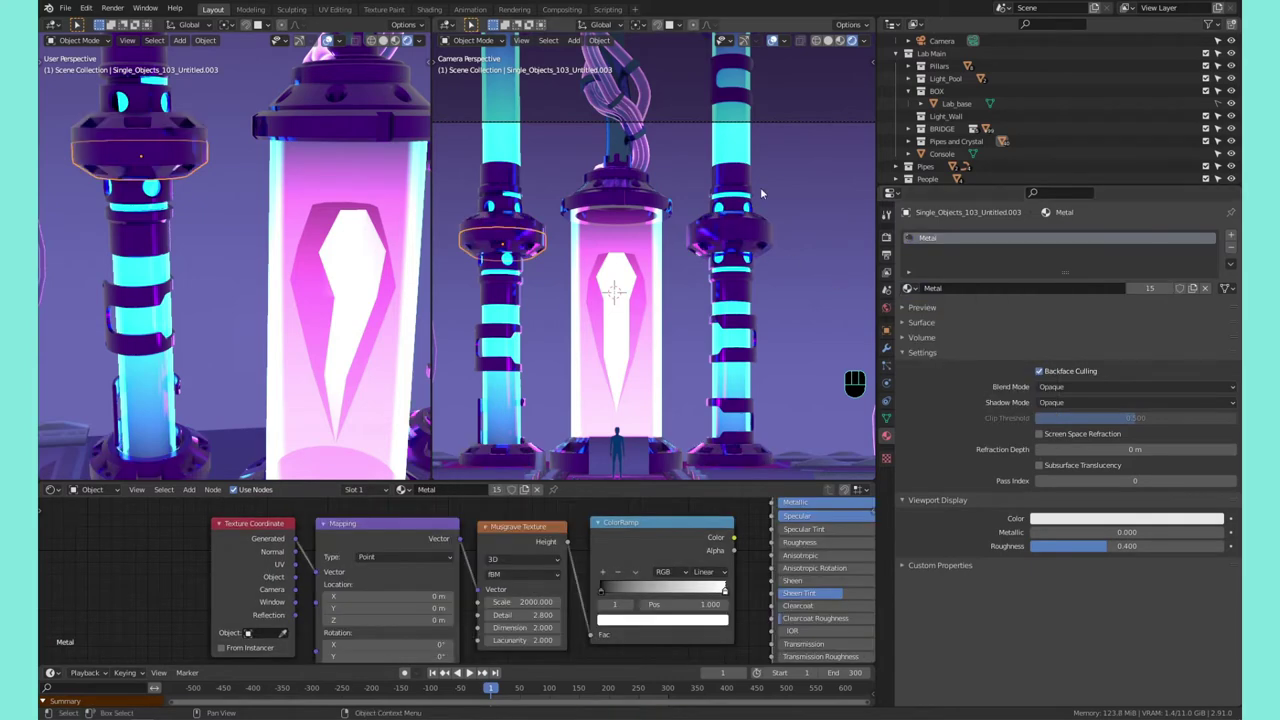
pyautogui.scroll(8, 618, 321)
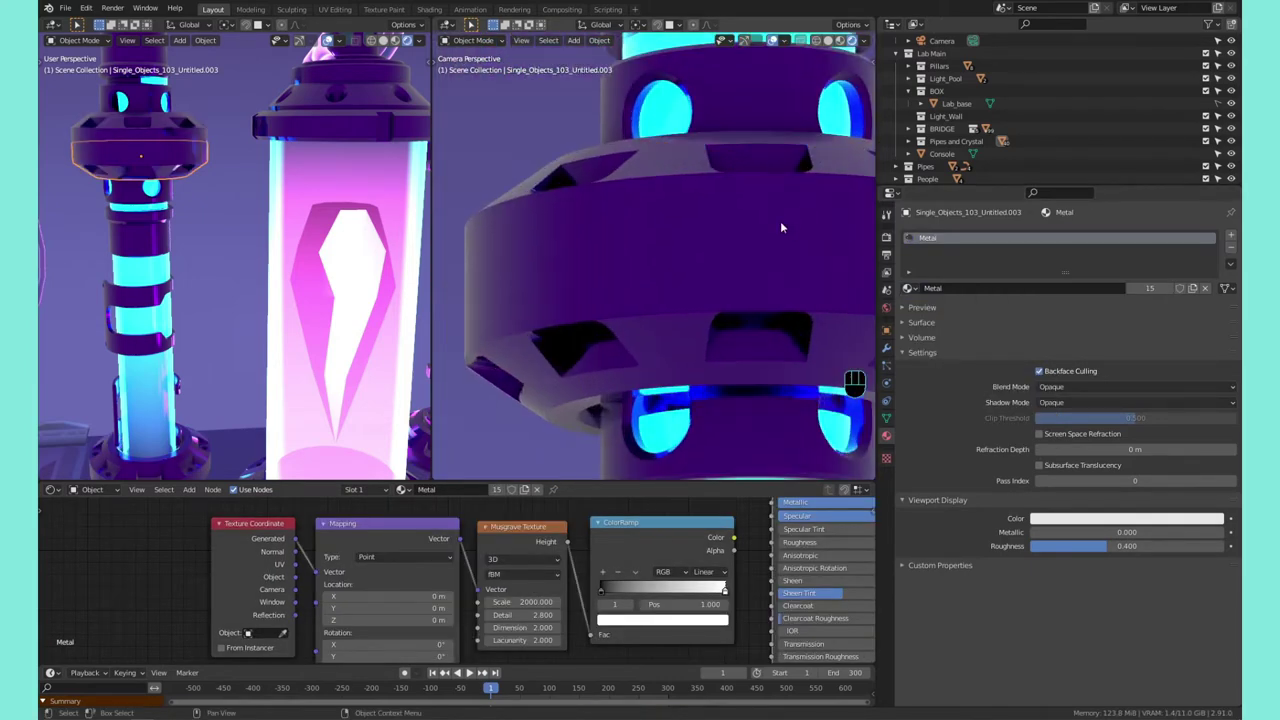
pyautogui.moveTo(780, 221); pyautogui.dragTo(663, 277, button='middle')
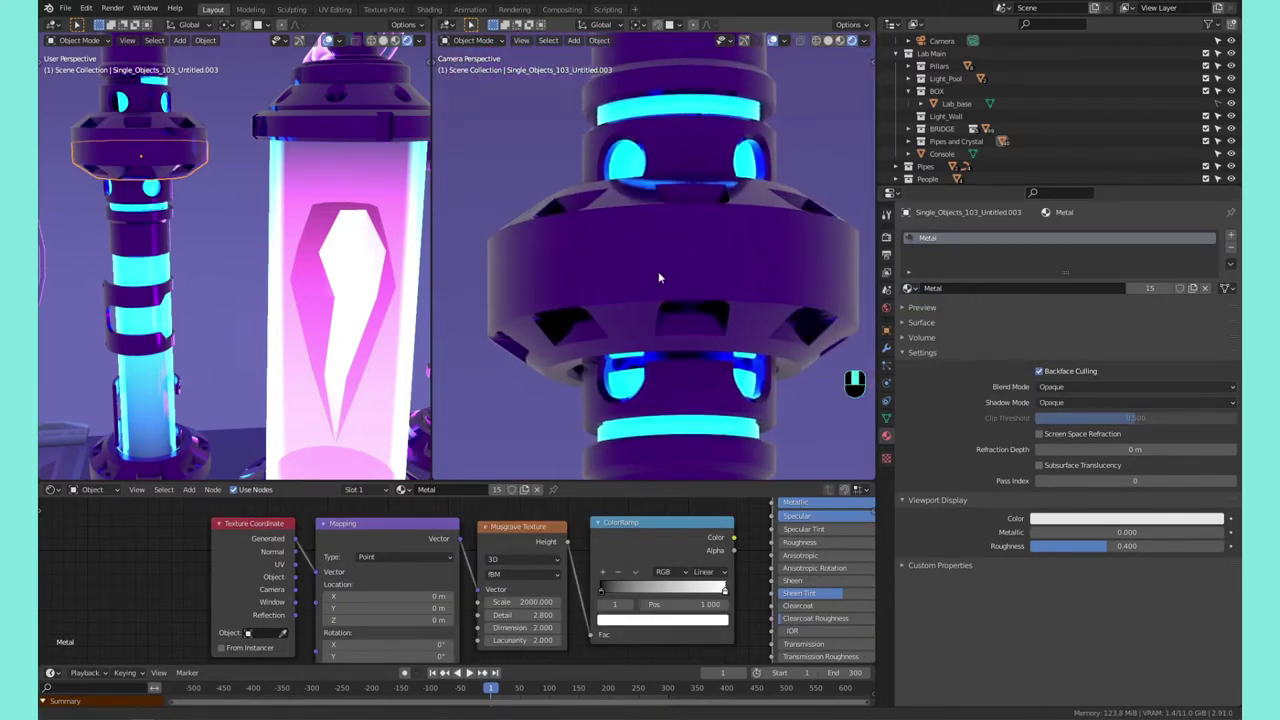
# Assign the Pipe_main_sides material to the pipe ring again
pyautogui.click(908, 288)
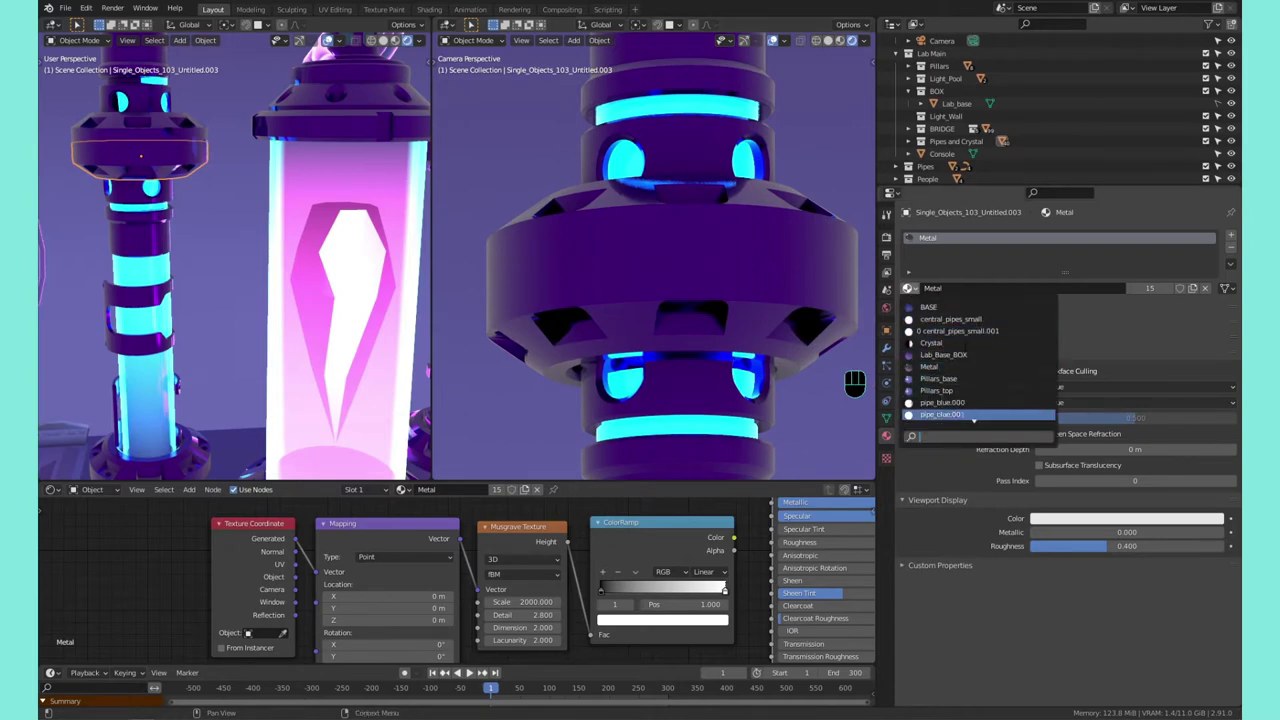
pyautogui.scroll(-4, 960, 405)
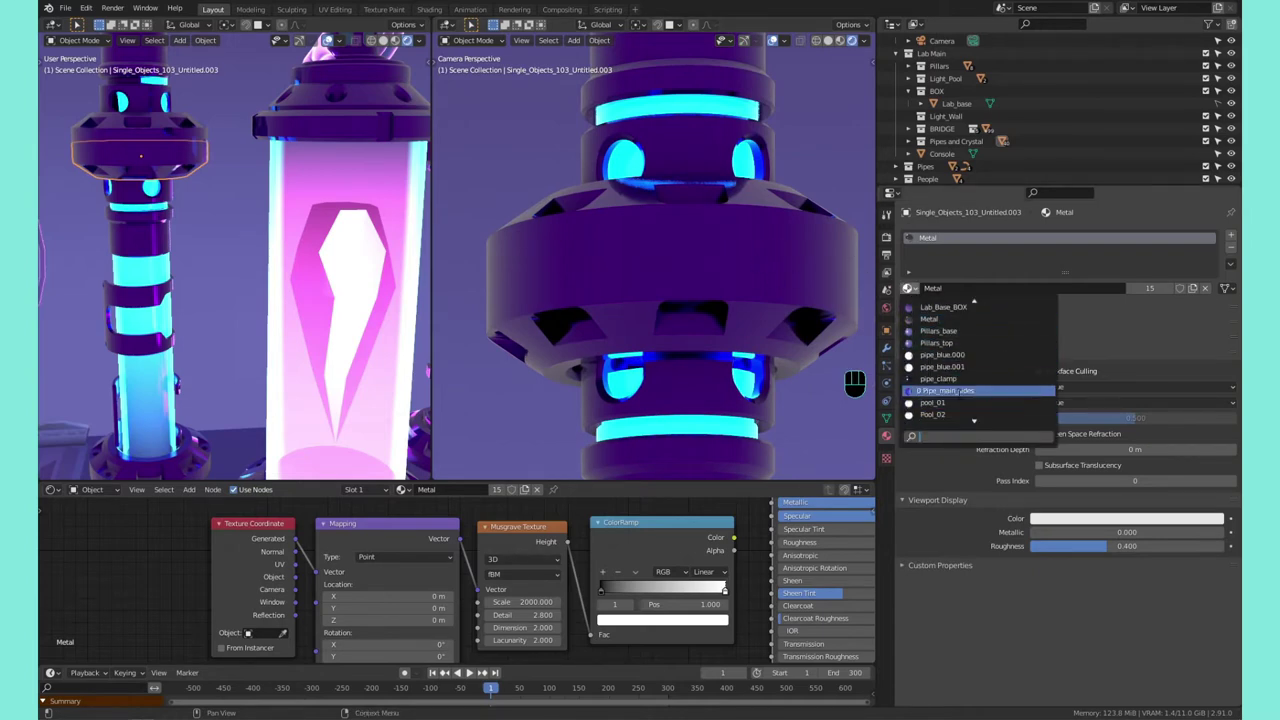
pyautogui.click(958, 391)
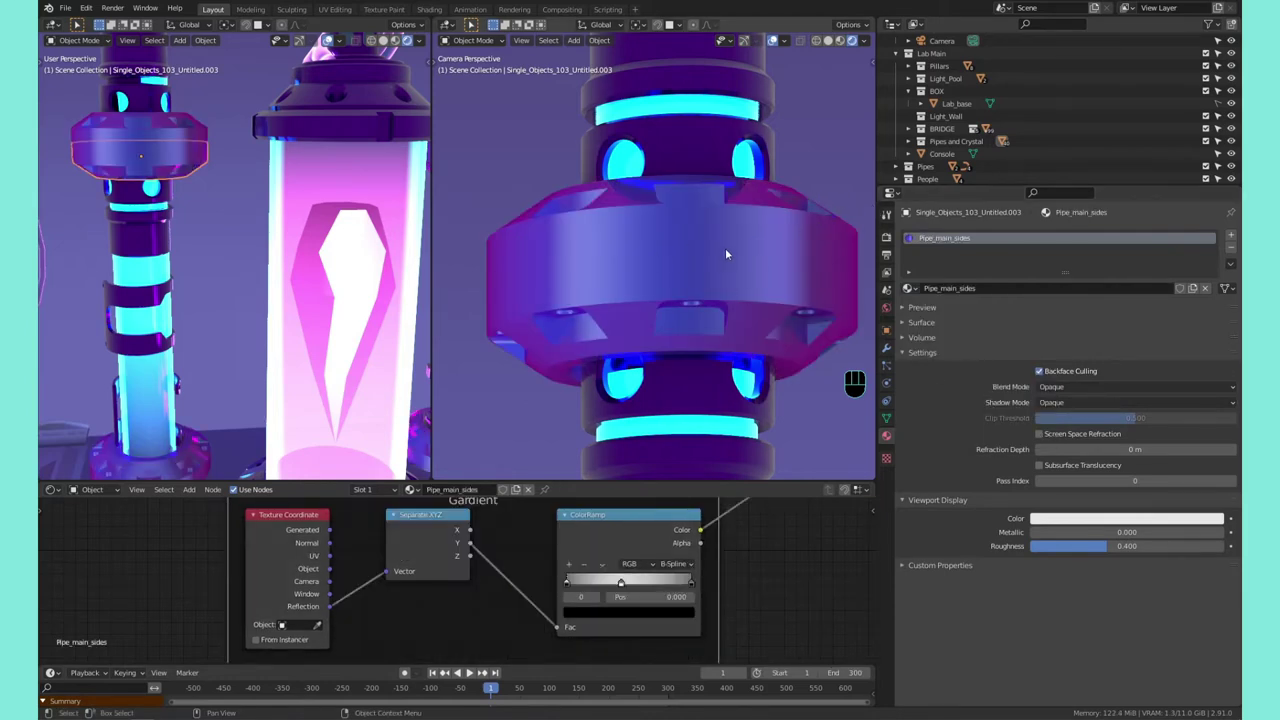
# Adjust the roughness of the magenta Glossy BSDF node in the Pipe_main_sides material while comparing the ring's reflections
pyautogui.scroll(-4, 766, 570)
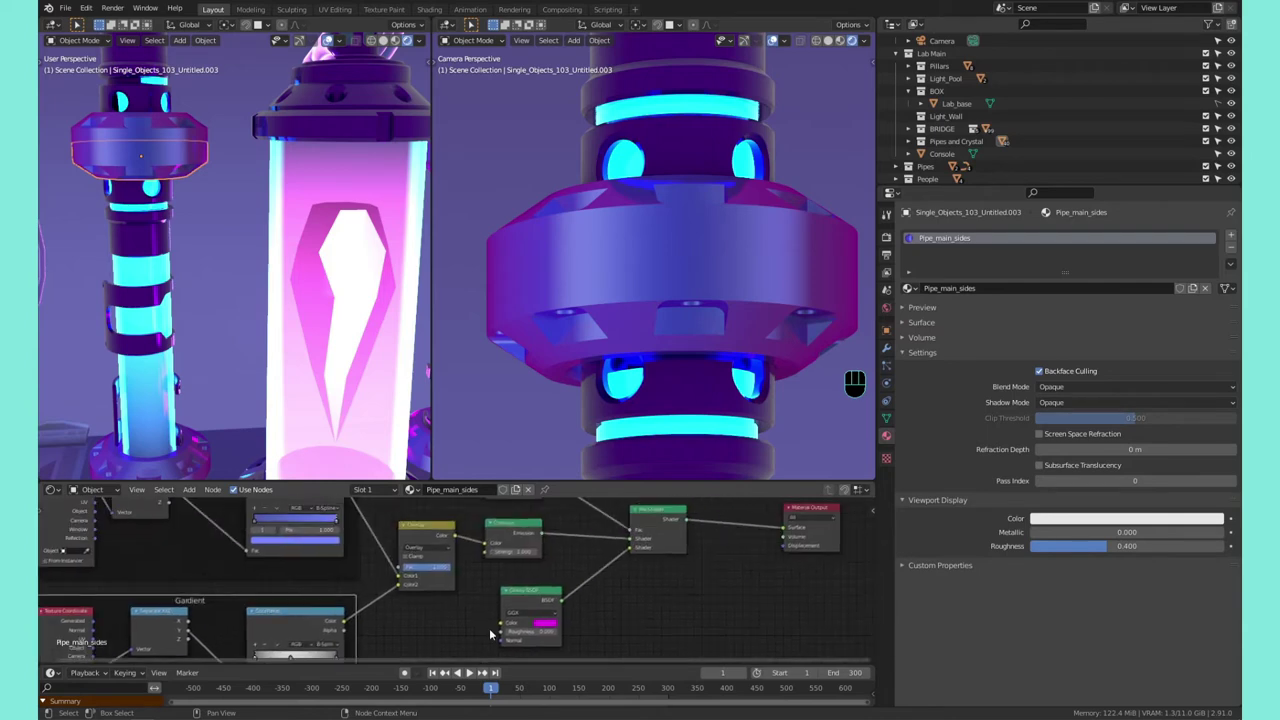
pyautogui.scroll(5, 546, 610)
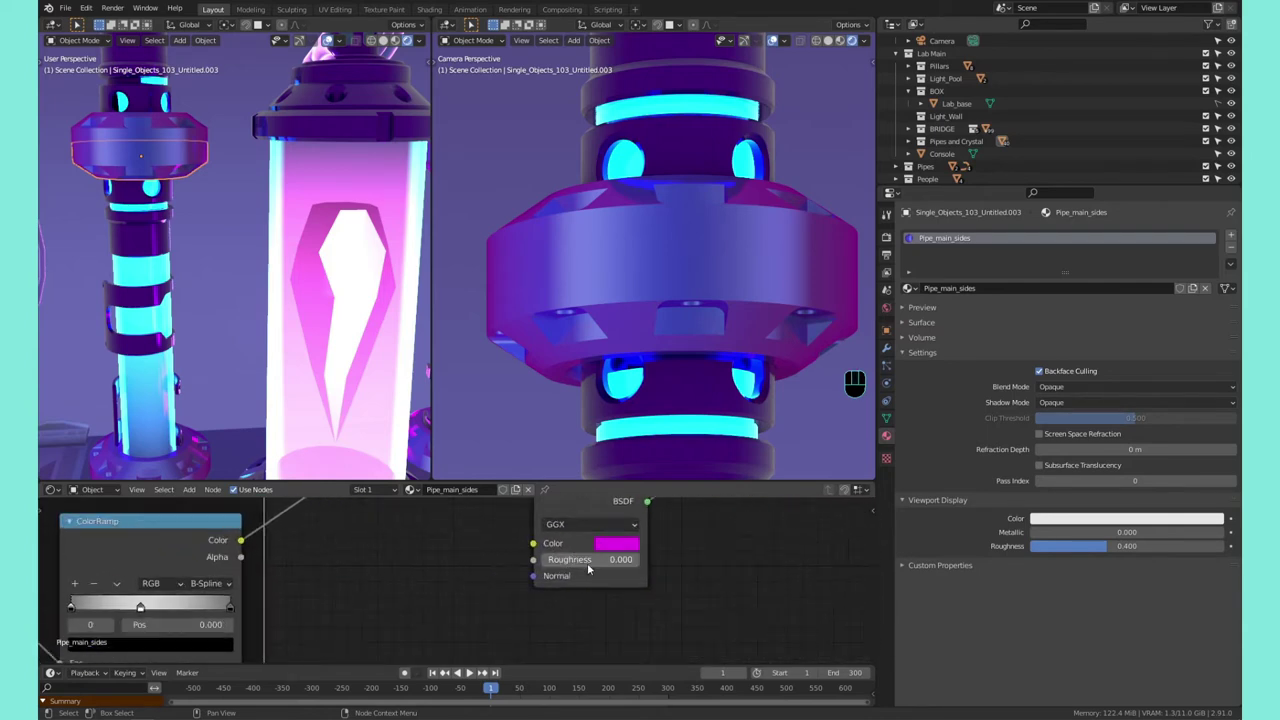
pyautogui.moveTo(555, 559)
pyautogui.mouseDown()
pyautogui.moveTo(605, 559)
pyautogui.moveTo(541, 559)
pyautogui.mouseUp()
pyautogui.scroll(4, 760, 182)
pyautogui.scroll(-2, 771, 180)
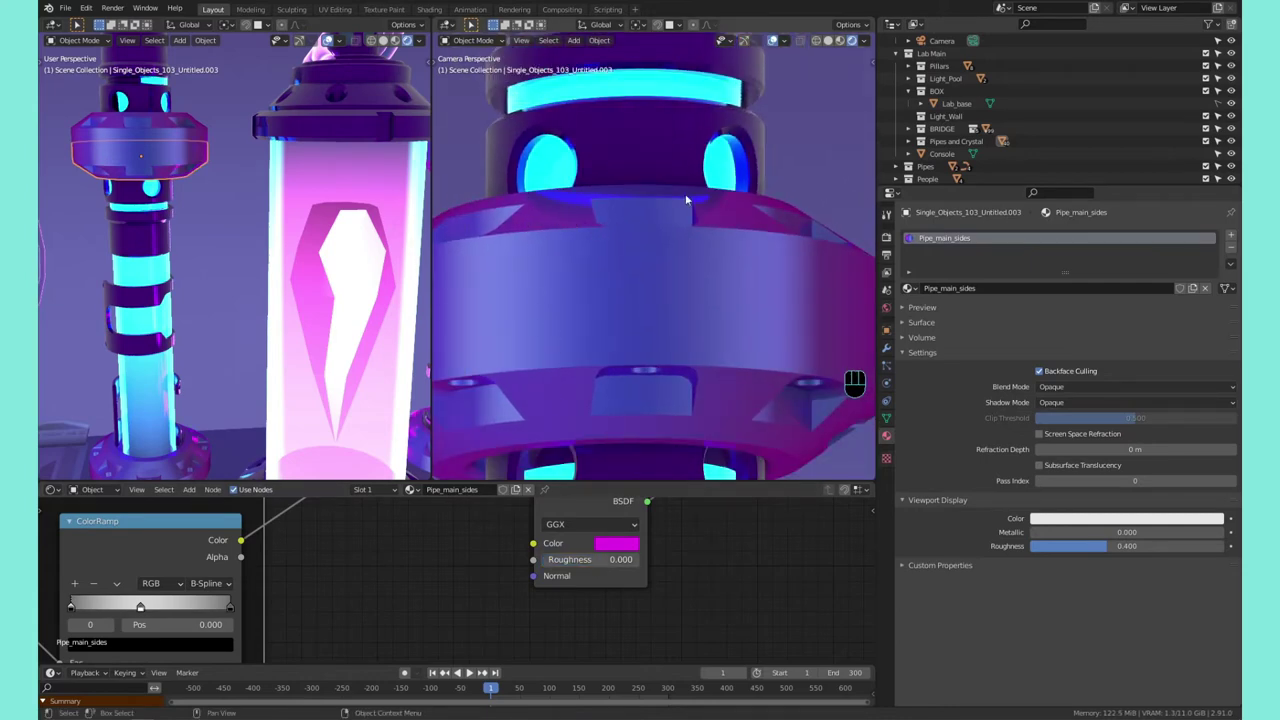
pyautogui.moveTo(555, 559); pyautogui.dragTo(590, 559)
pyautogui.scroll(-5, 654, 256)
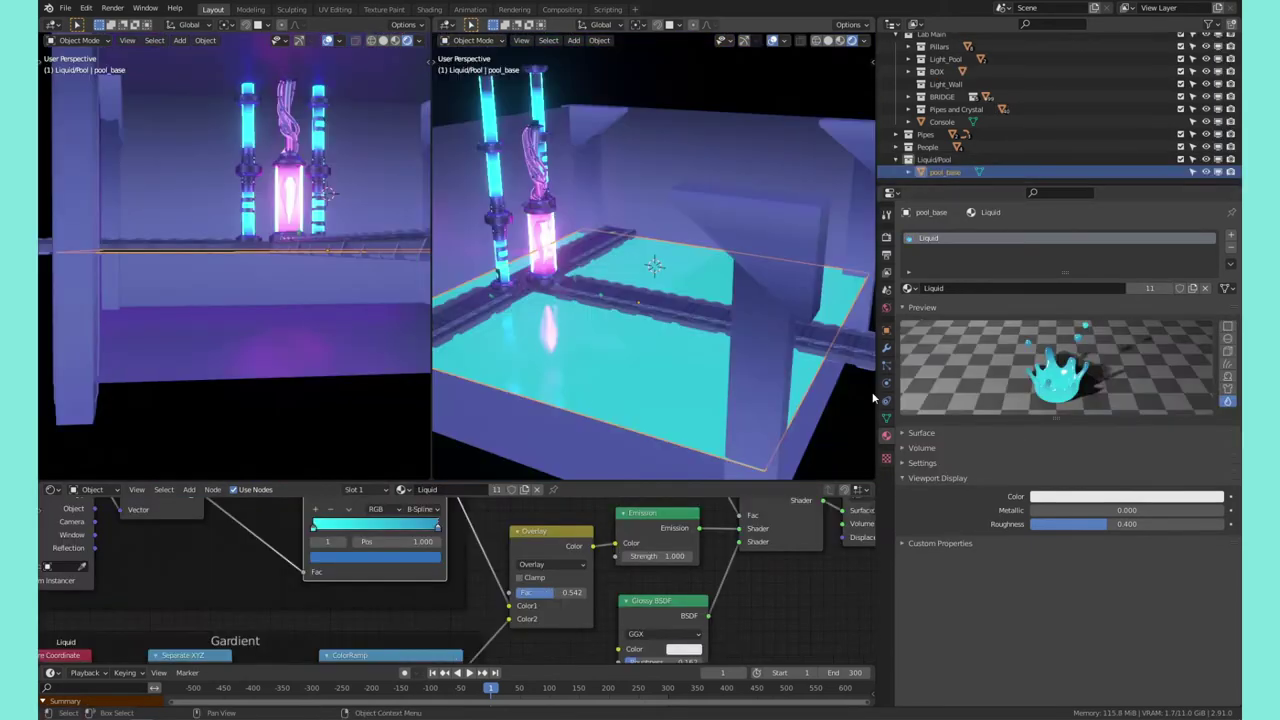
# Add a Displace modifier to the pool_base plane and create a new texture for it
pyautogui.click(886, 347)
pyautogui.click(964, 233)
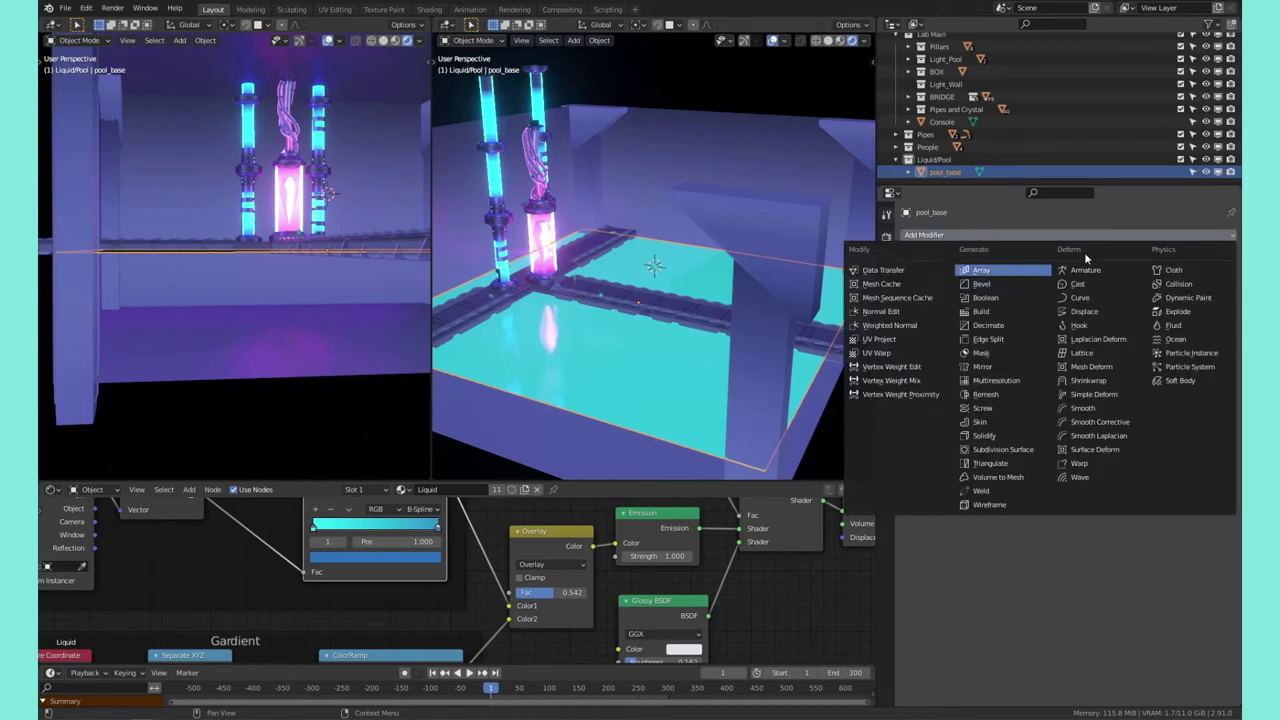
pyautogui.click(1086, 311)
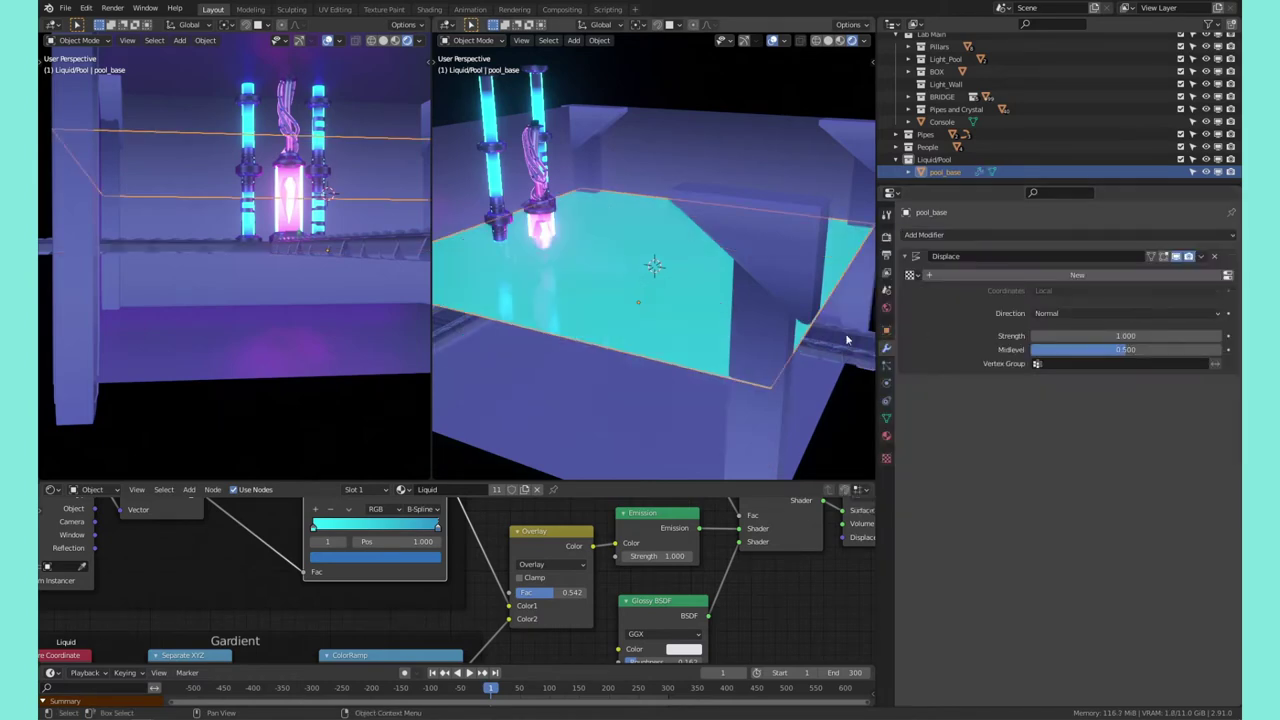
pyautogui.click(911, 276)
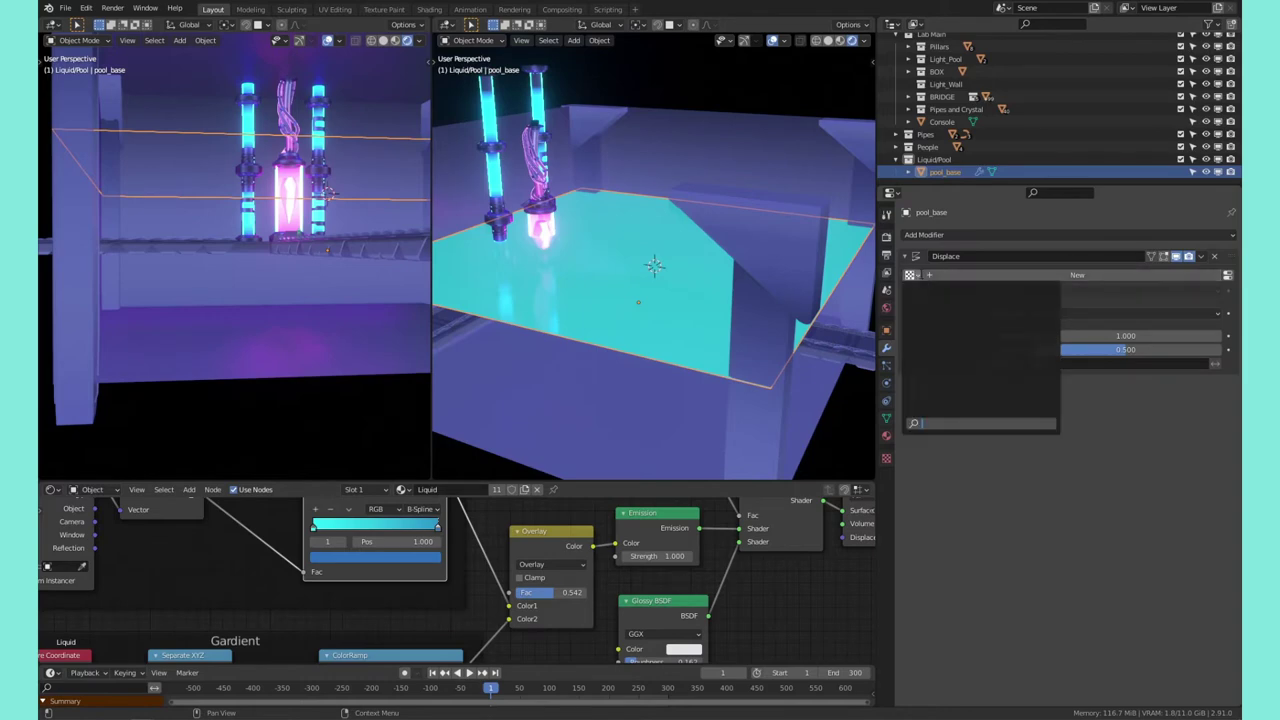
pyautogui.click(911, 285)
pyautogui.click(1015, 279)
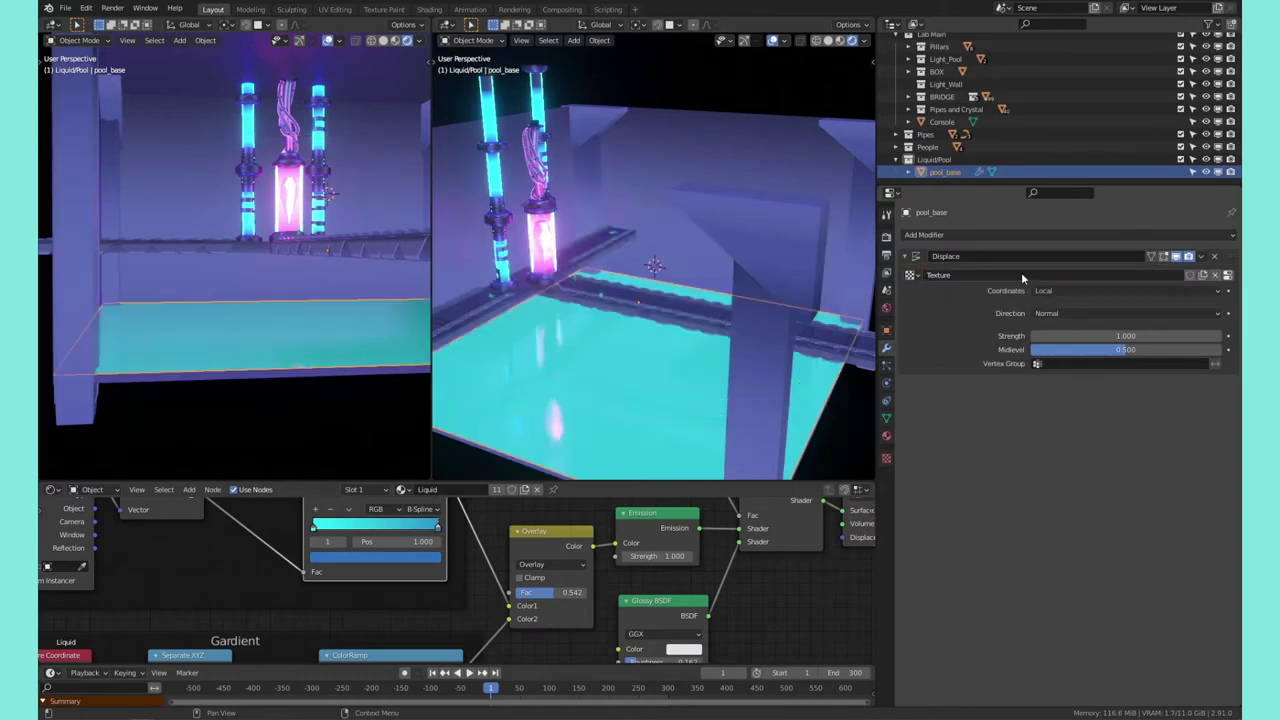
# Open the displacement texture's settings, set its type to Clouds and inspect the displaced pool surface
pyautogui.moveTo(600, 318); pyautogui.dragTo(560, 312, button='middle')
pyautogui.click(1228, 275)
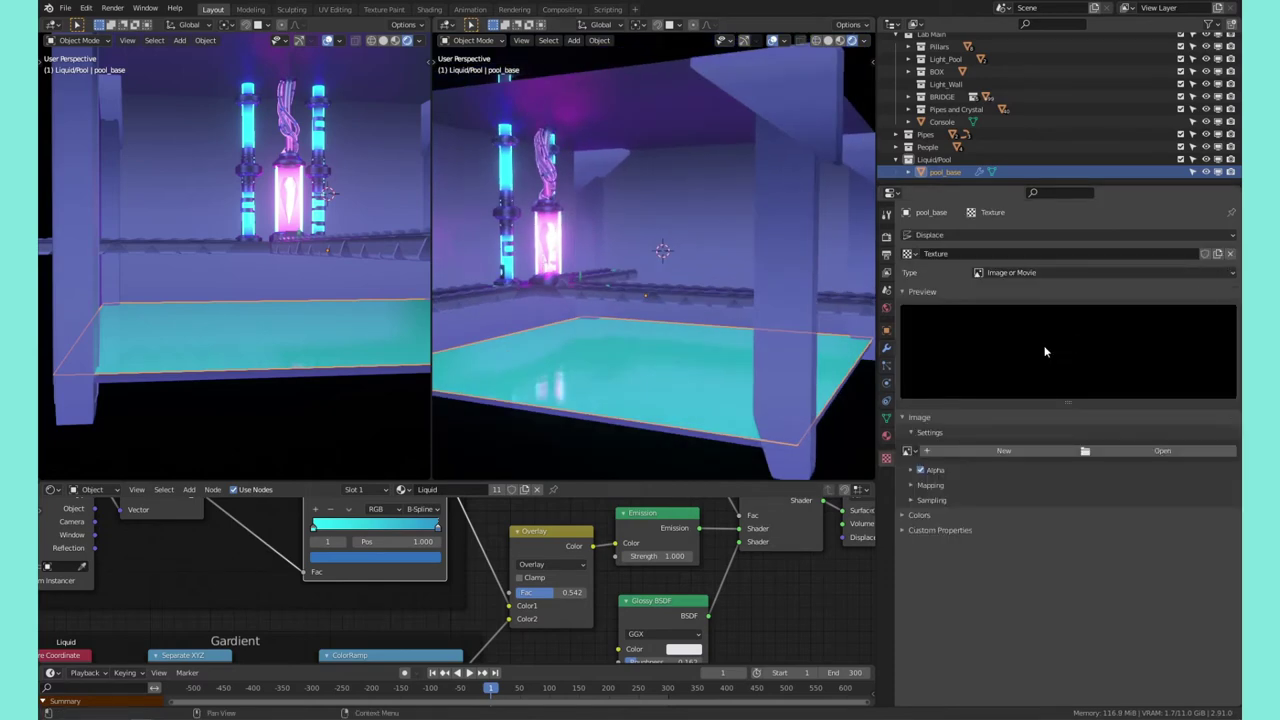
pyautogui.click(1042, 273)
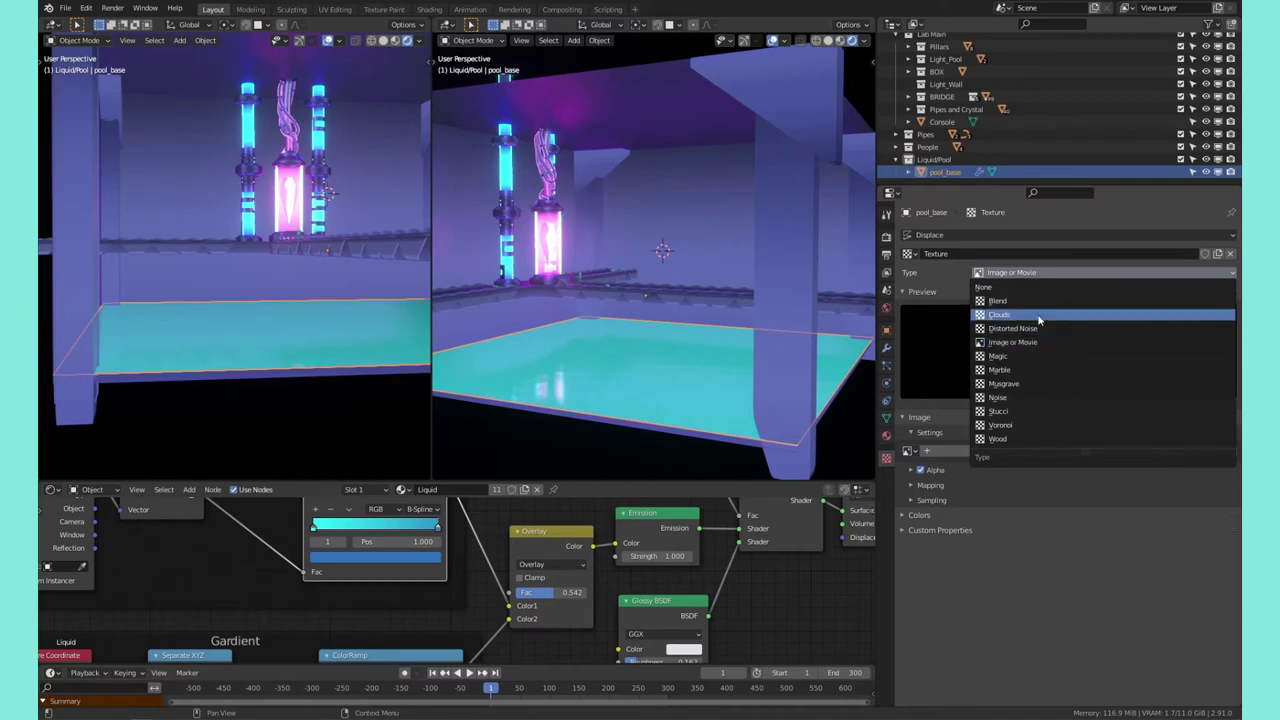
pyautogui.click(1000, 314)
pyautogui.moveTo(699, 295); pyautogui.dragTo(697, 322, button='middle')
pyautogui.scroll(3, 697, 322)
pyautogui.keyDown('shift'); pyautogui.moveTo(746, 283); pyautogui.dragTo(705, 238, button='middle'); pyautogui.keyUp('shift')
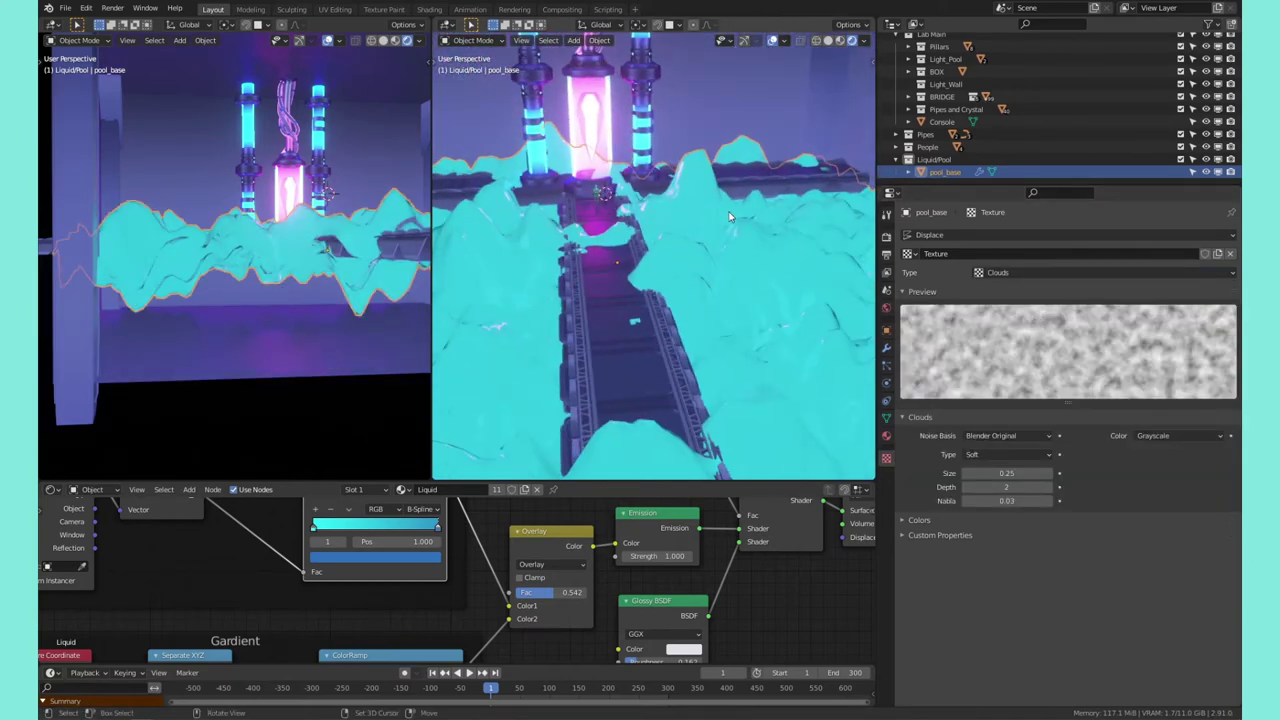
# Try the Marble, Noise, Stucci, Voronoi and Wood types in turn for the pool's displacement texture
pyautogui.click(1008, 266)
pyautogui.click(1008, 373)
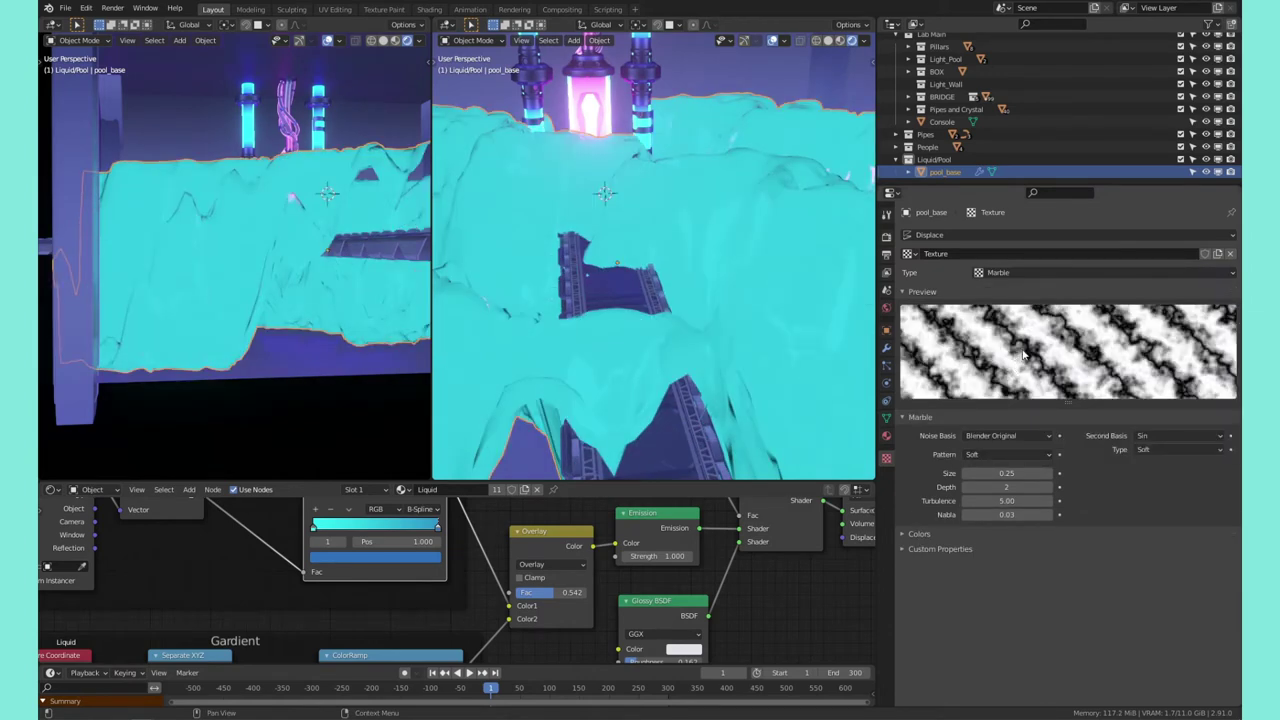
pyautogui.click(1006, 266)
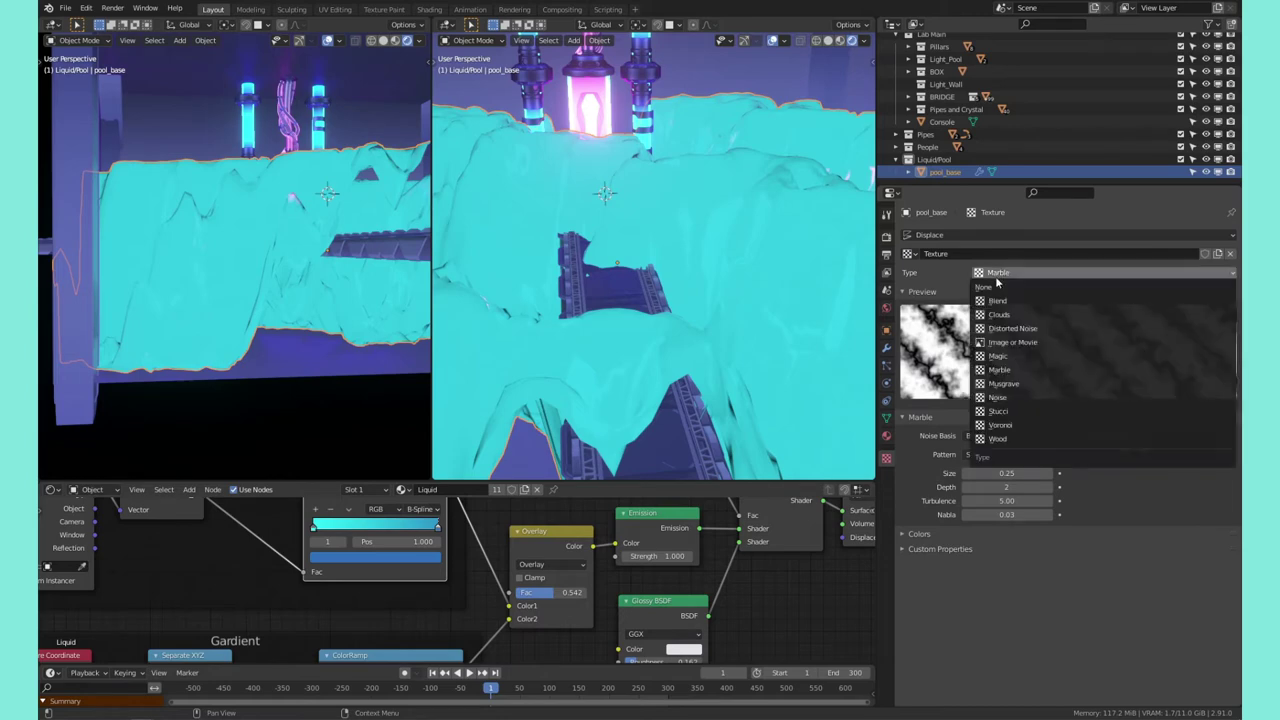
pyautogui.click(1015, 403)
pyautogui.click(1040, 273)
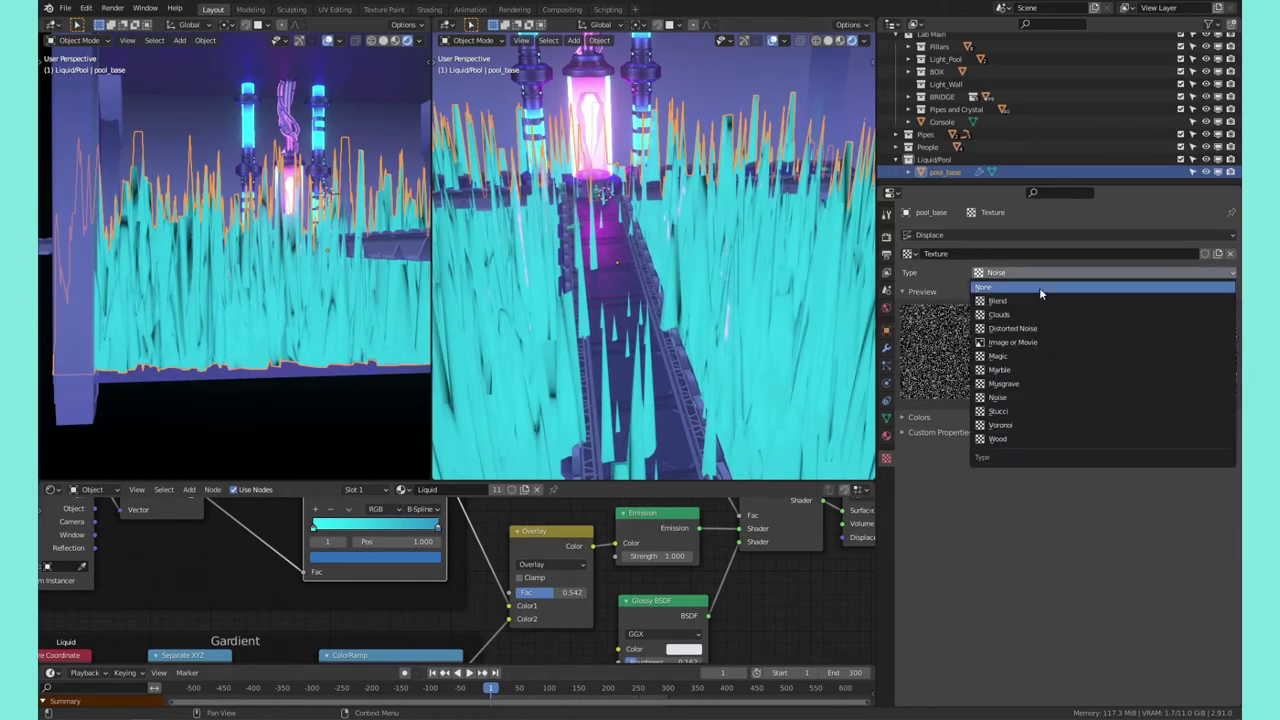
pyautogui.click(1015, 410)
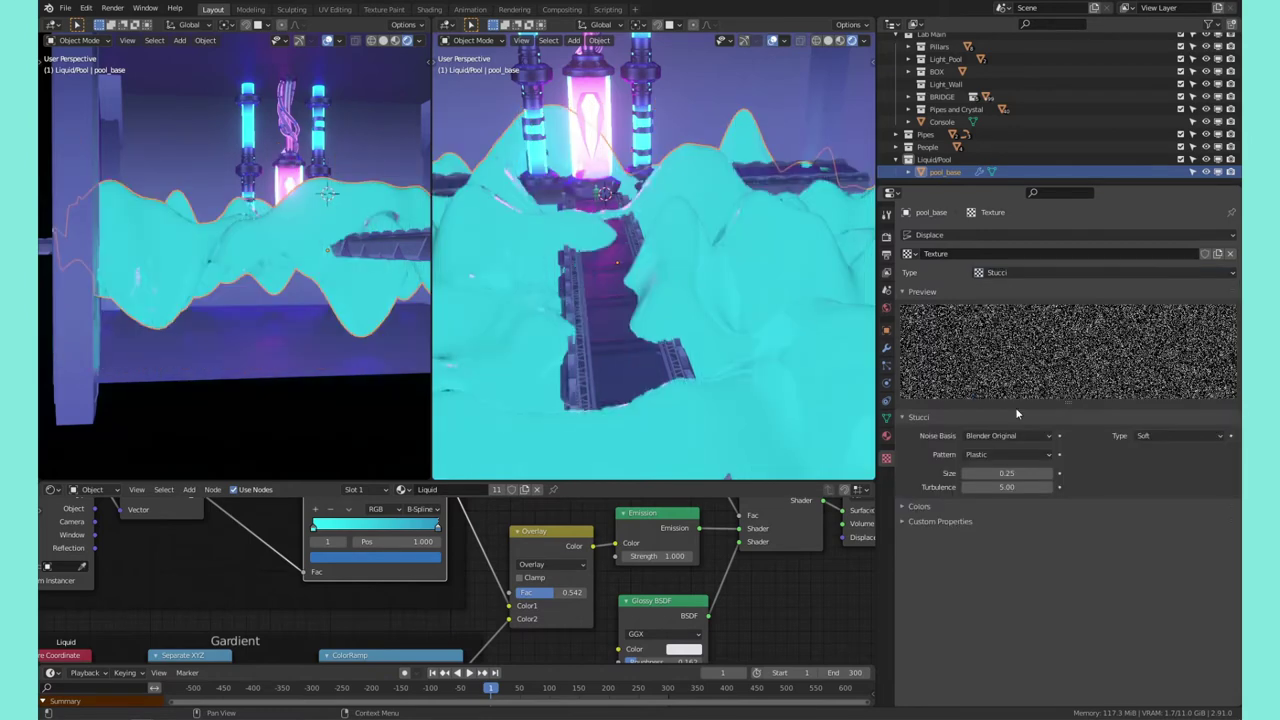
pyautogui.click(998, 273)
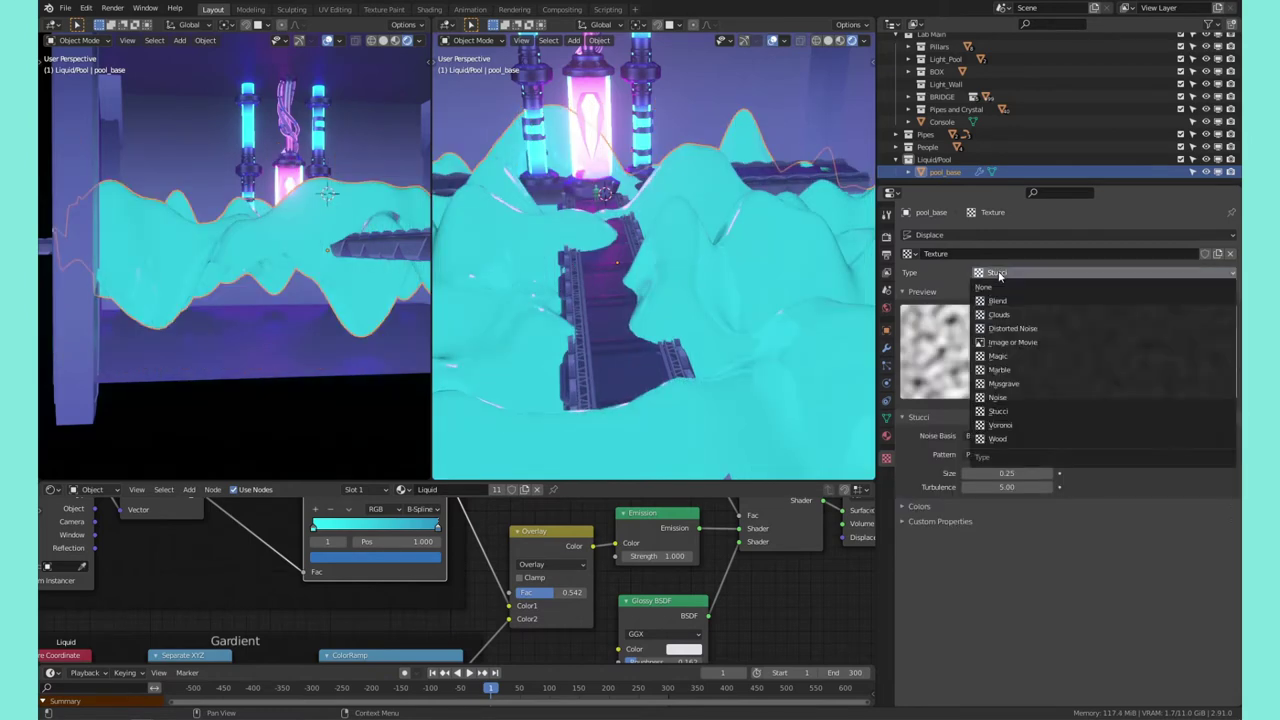
pyautogui.click(1025, 425)
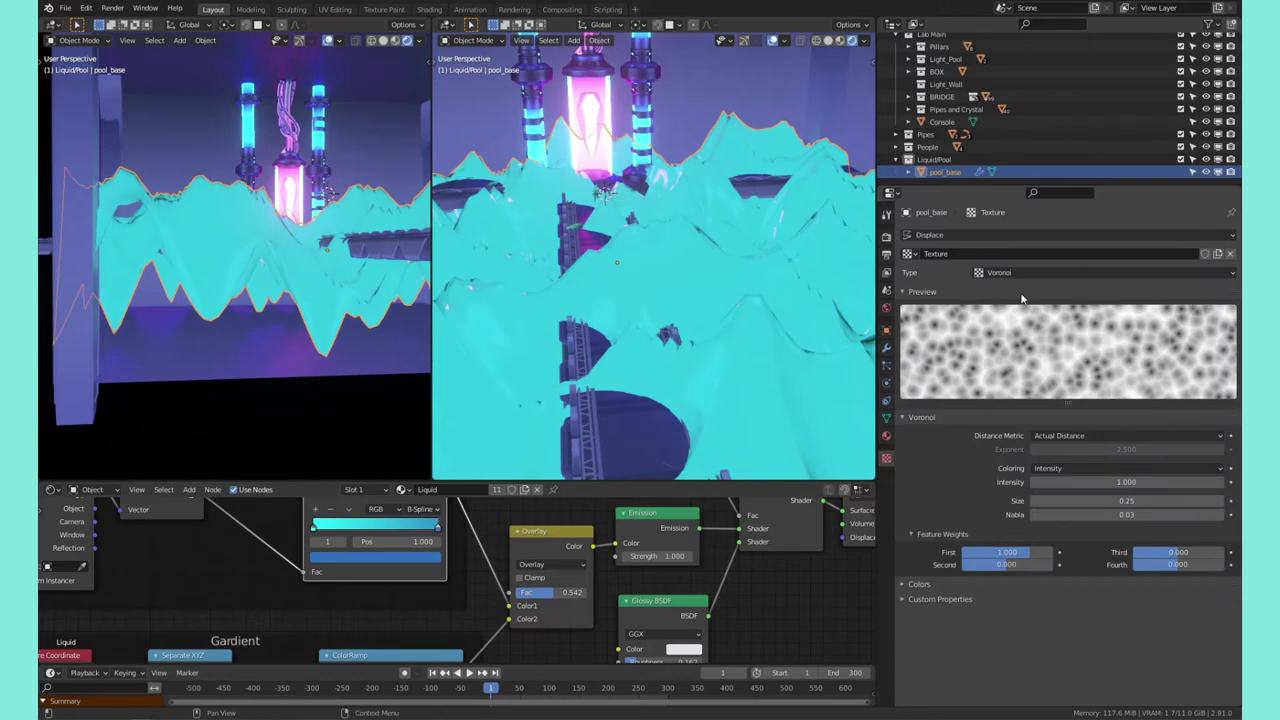
pyautogui.click(1020, 272)
pyautogui.click(1016, 443)
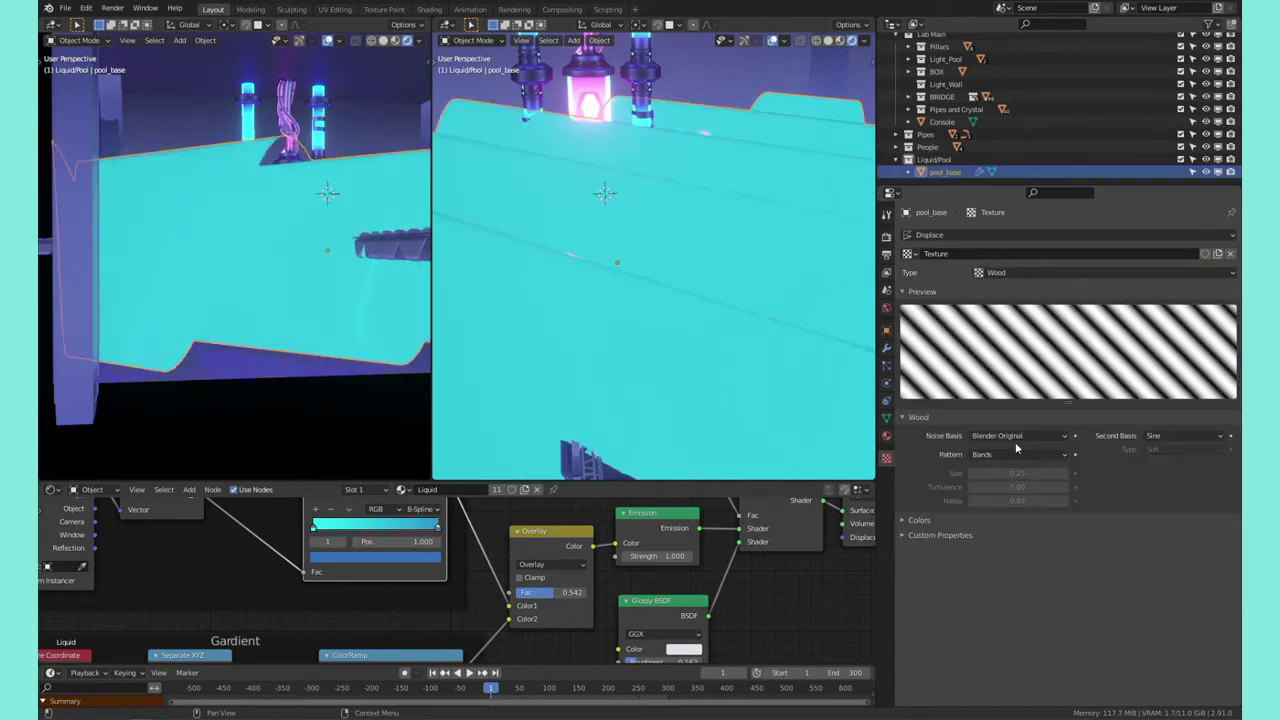
# Set the pool's displacement texture type to Stucci and increase its size to 1.15
pyautogui.click(1008, 273)
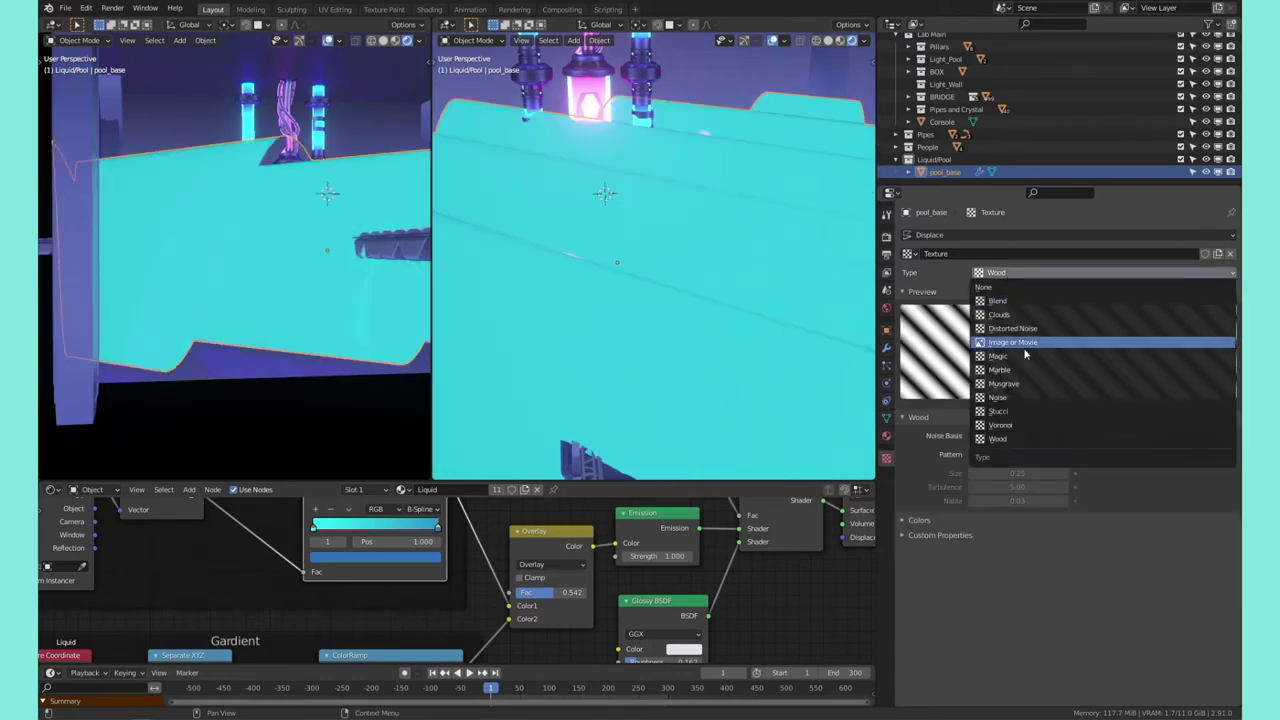
pyautogui.click(1030, 411)
pyautogui.scroll(-4, 800, 300)
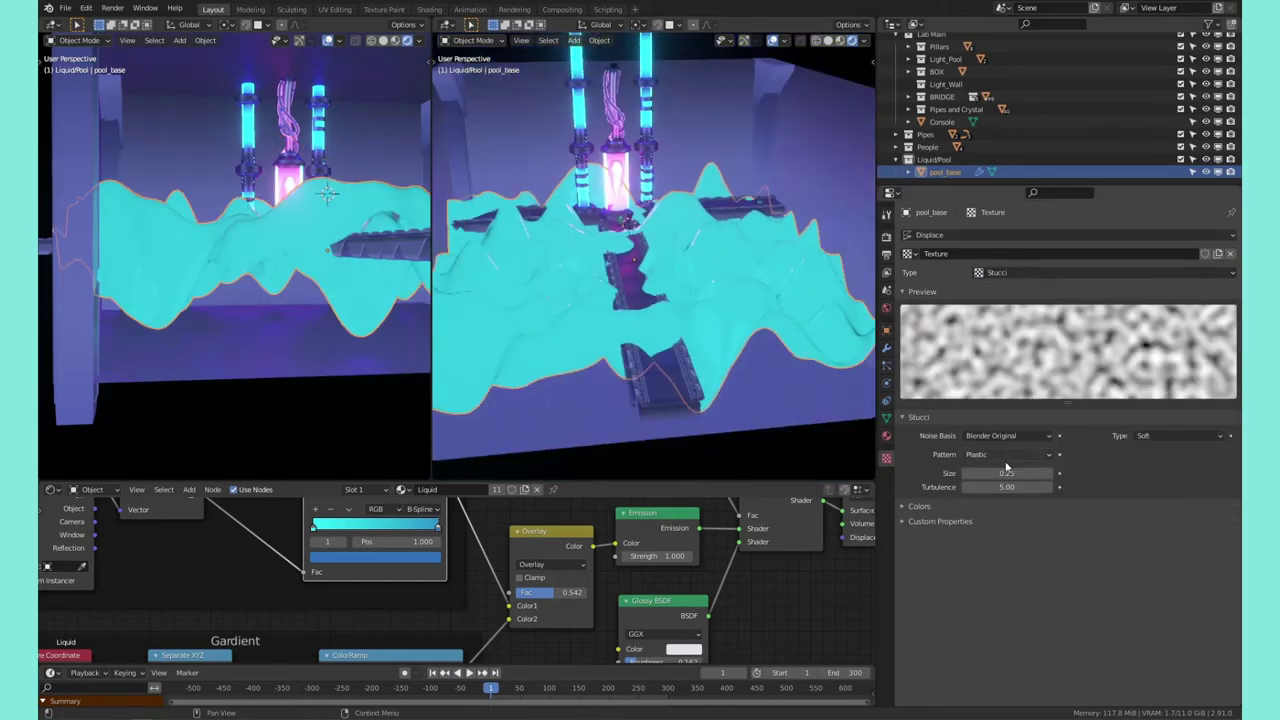
pyautogui.moveTo(1006, 473); pyautogui.dragTo(1130, 473)
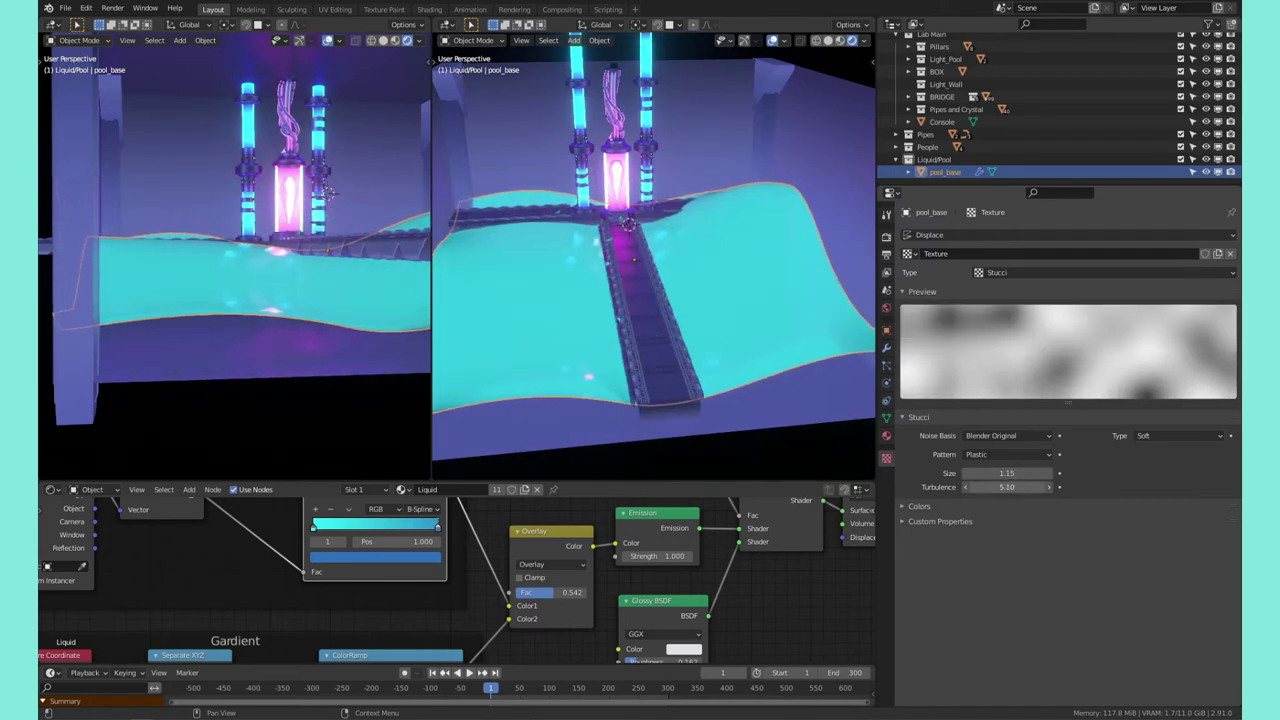
# Try a higher turbulence and the Hard noise type on the Stucci texture, then go back to Soft with turbulence 5.00
pyautogui.moveTo(1003, 487); pyautogui.dragTo(1046, 487)
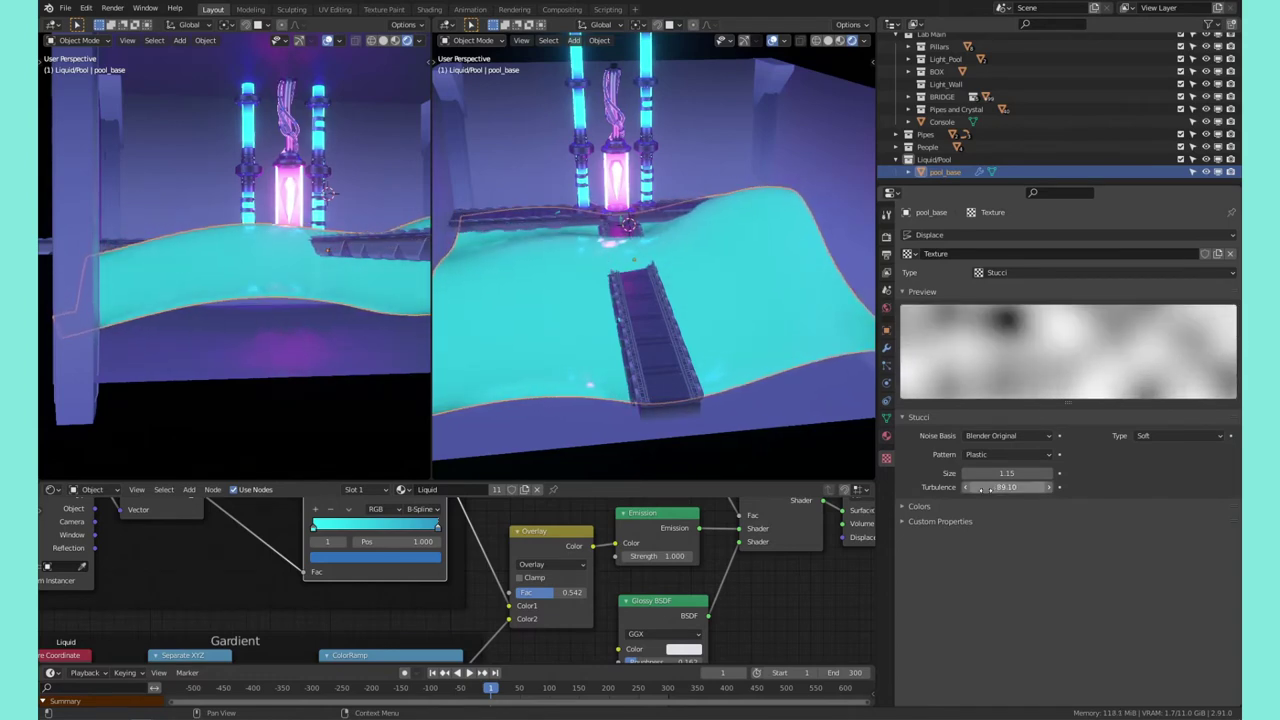
pyautogui.hotkey('ctrl', 'z')
pyautogui.click(1154, 437)
pyautogui.click(1145, 464)
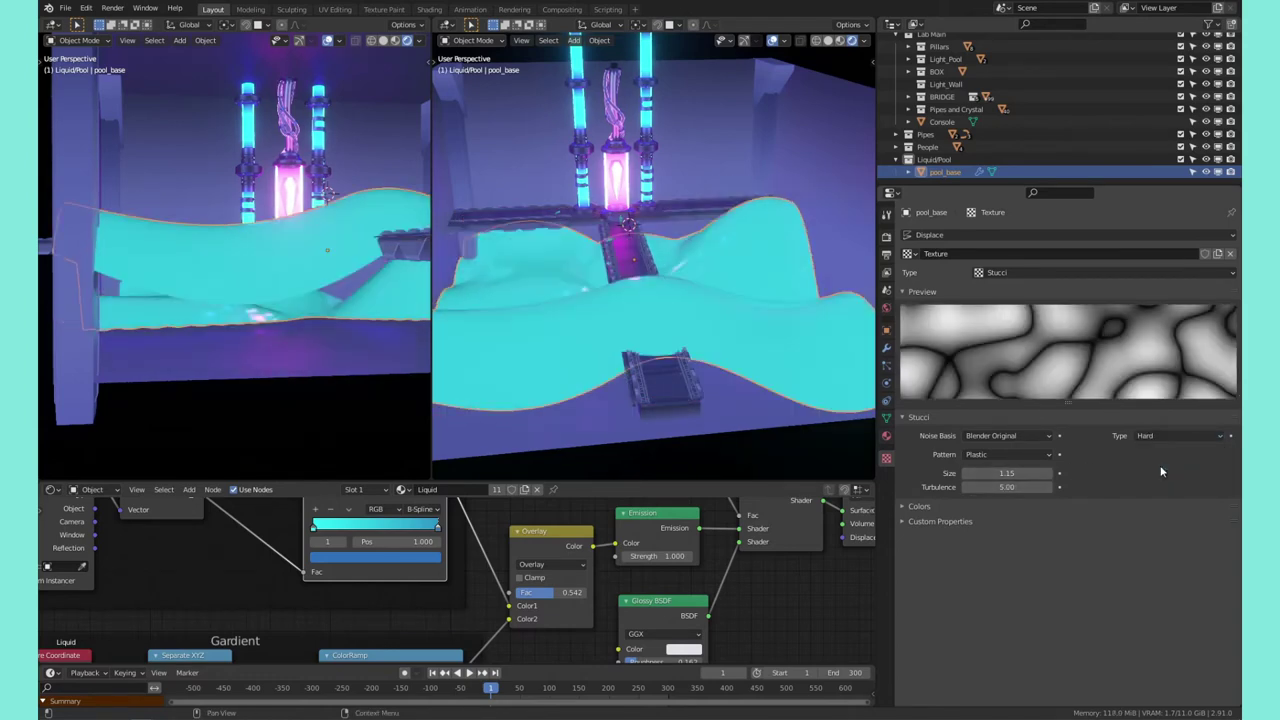
pyautogui.click(1180, 452)
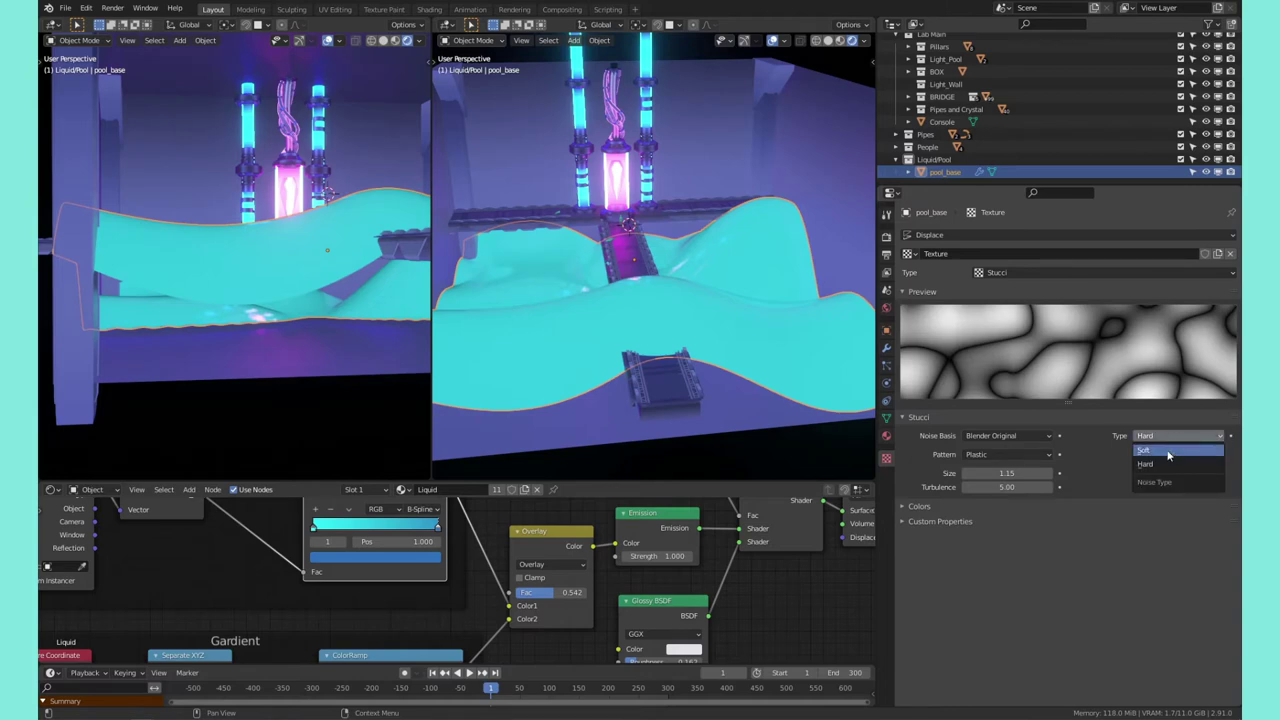
pyautogui.click(1168, 455)
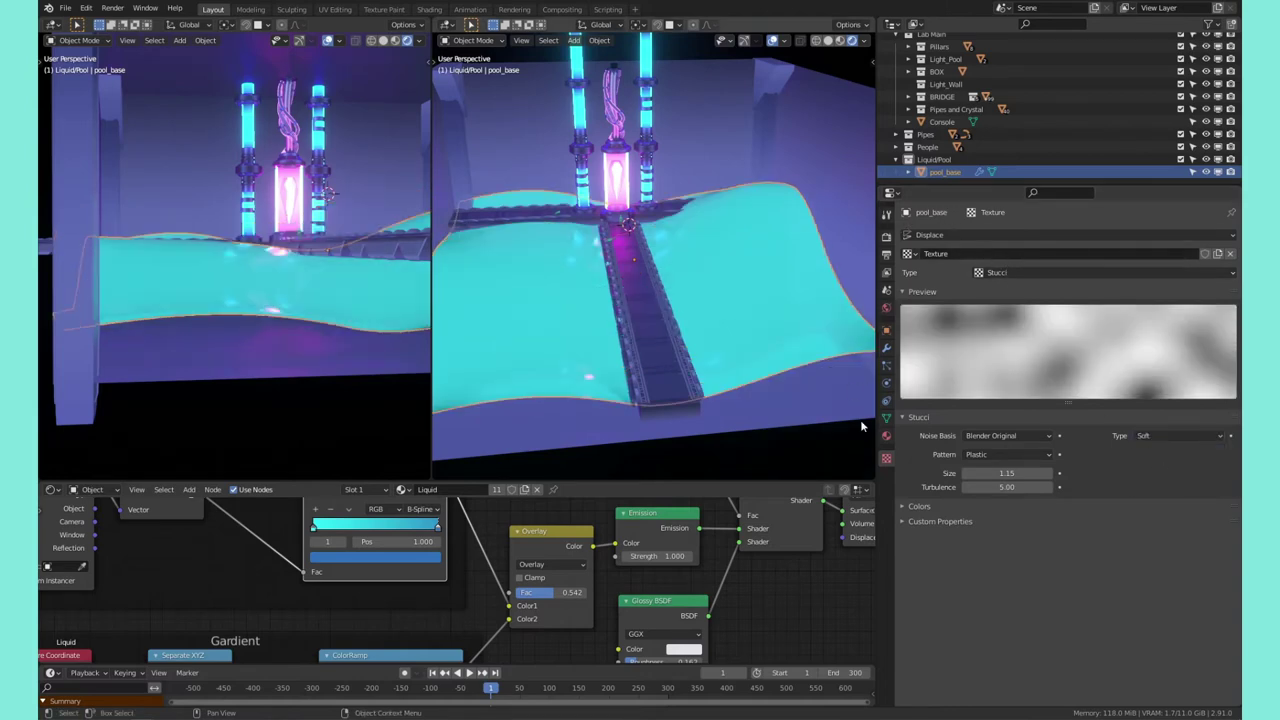
# Reduce the strength of the pool's Displace modifier to 0, then raise it to 0.160
pyautogui.click(886, 347)
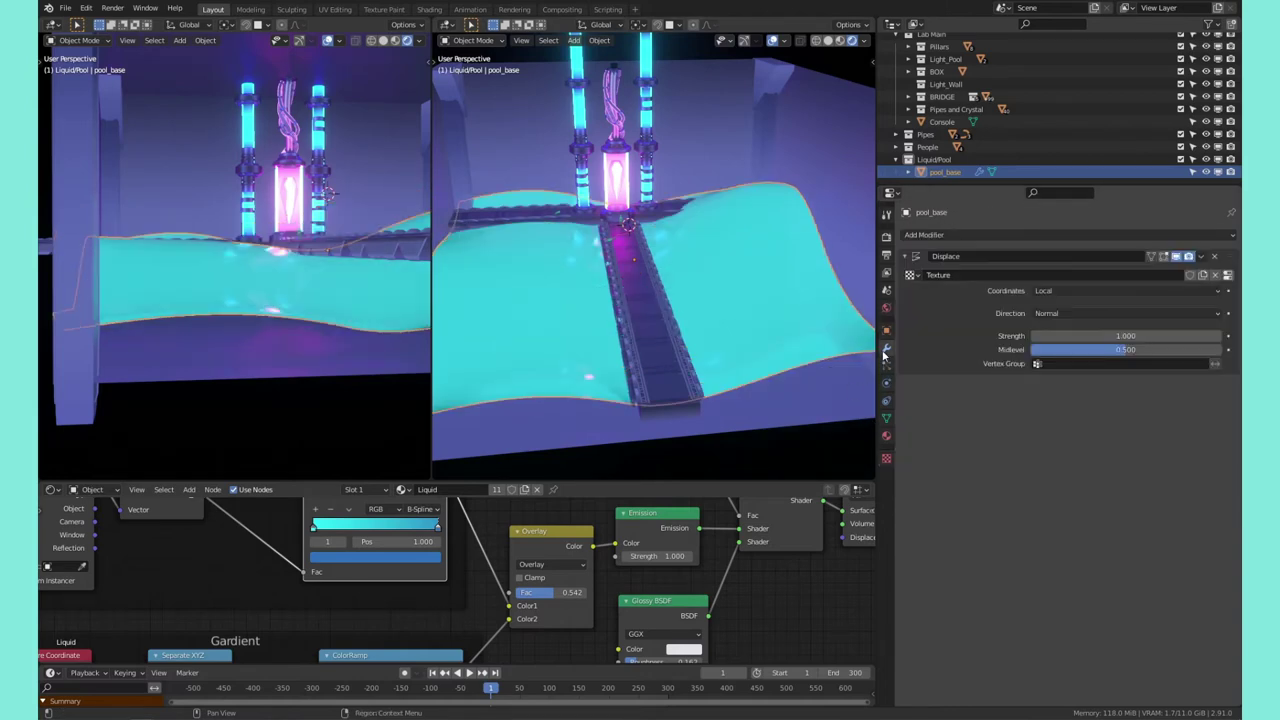
pyautogui.moveTo(1136, 336); pyautogui.dragTo(950, 336)
pyautogui.click(1150, 338)
pyautogui.write('0')
pyautogui.press('Return')
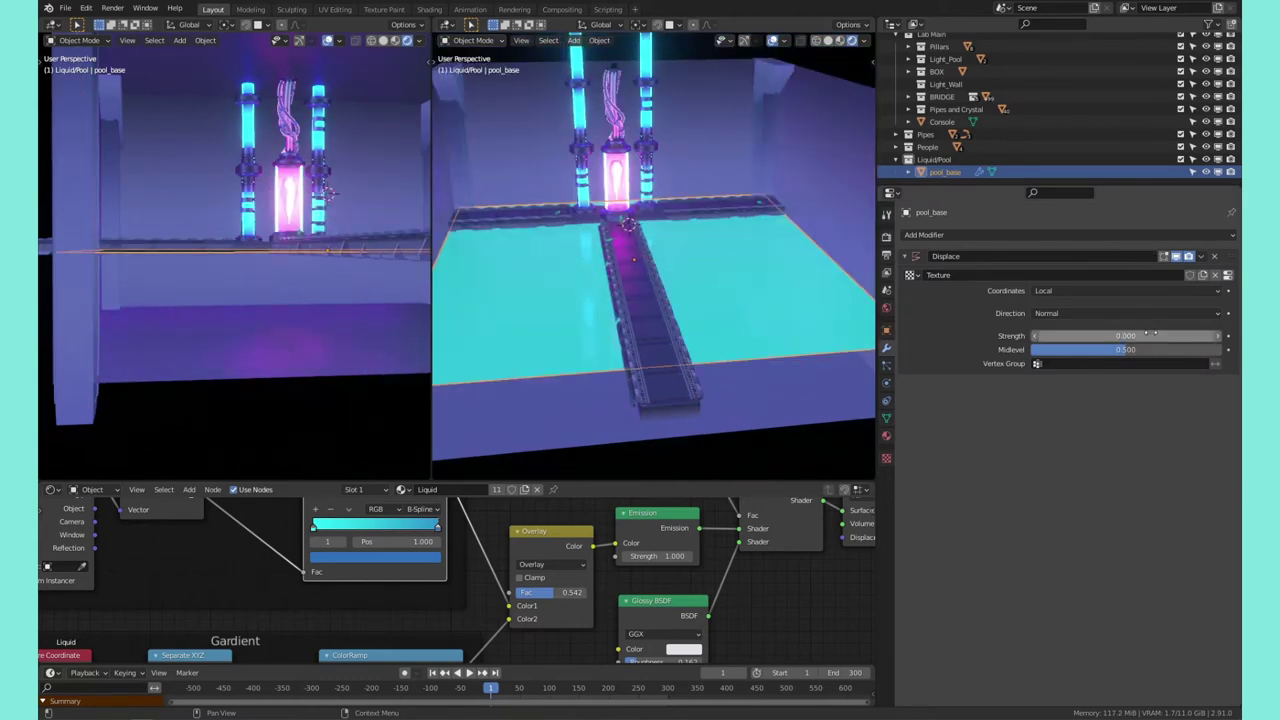
pyautogui.moveTo(1150, 335); pyautogui.dragTo(1171, 335)
pyautogui.moveTo(760, 340); pyautogui.dragTo(720, 275, button='middle')
# Try the Custom Normal direction for the pool's displacement and return it to Normal
pyautogui.click(1058, 314)
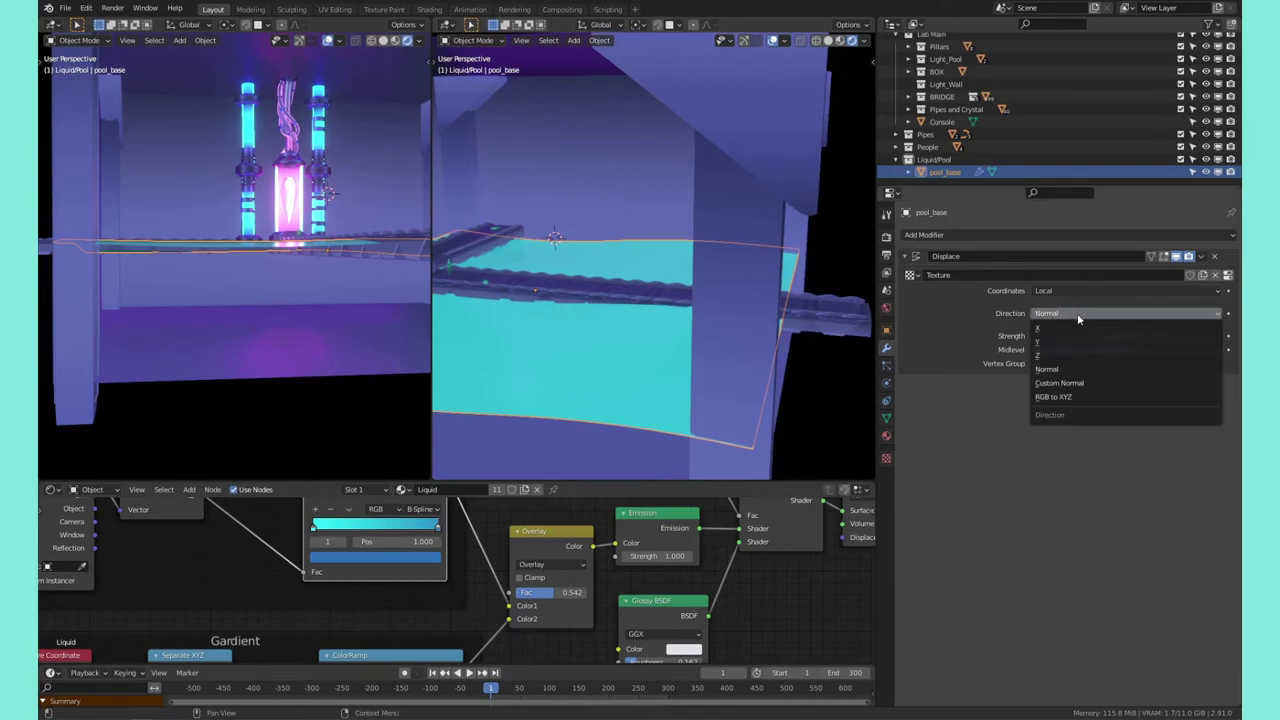
pyautogui.click(1065, 384)
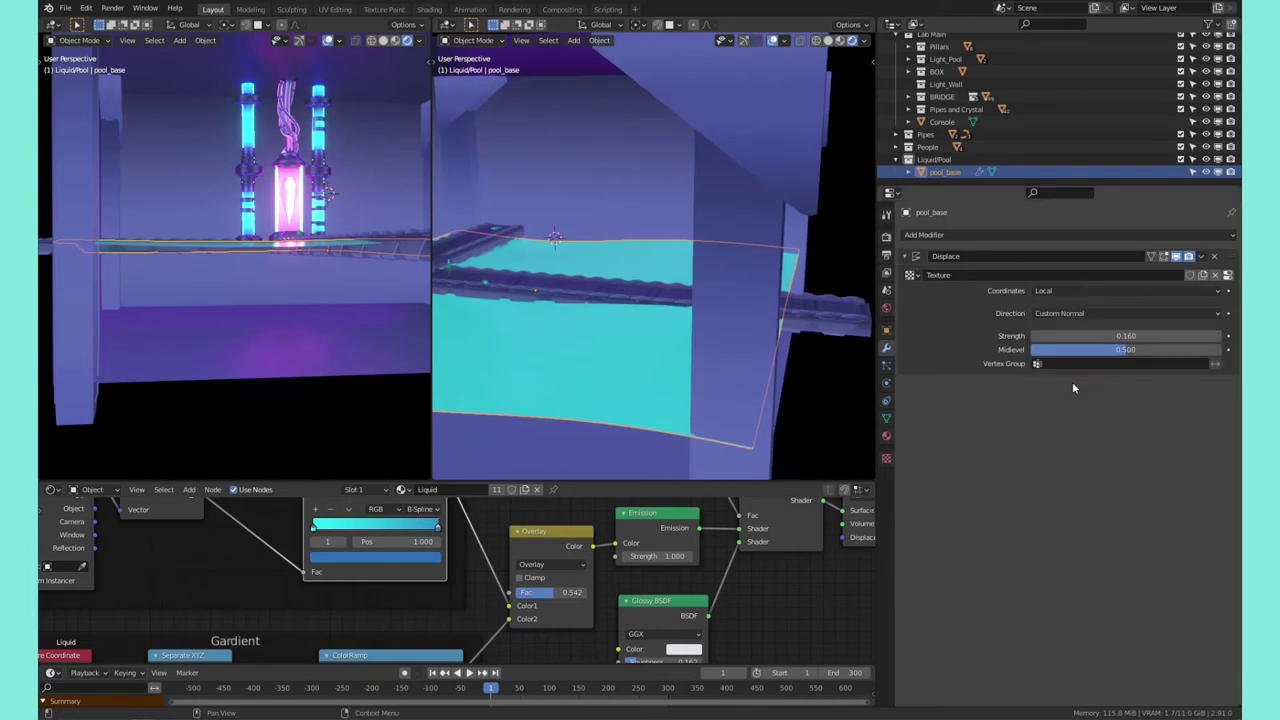
pyautogui.click(1063, 314)
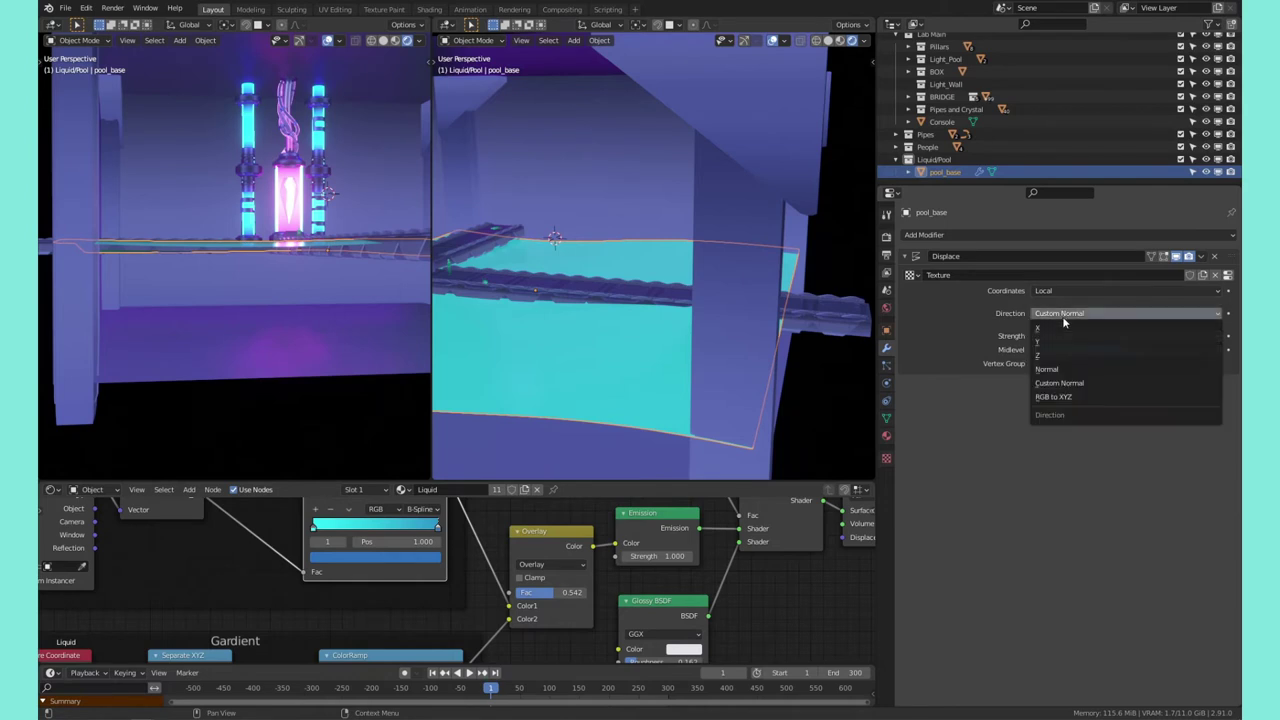
pyautogui.click(1047, 369)
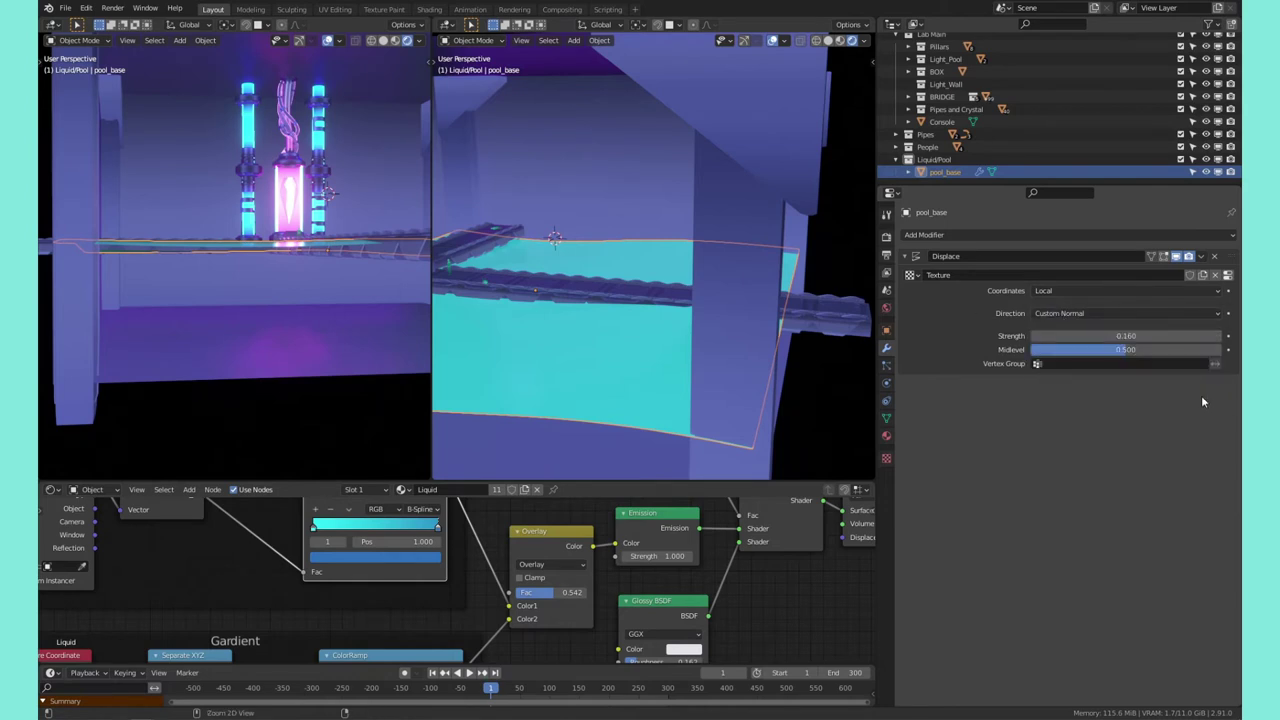
# Save the file and set the Displace modifier's texture coordinates to Object
pyautogui.hotkey('ctrl', 's')
pyautogui.click(1060, 291)
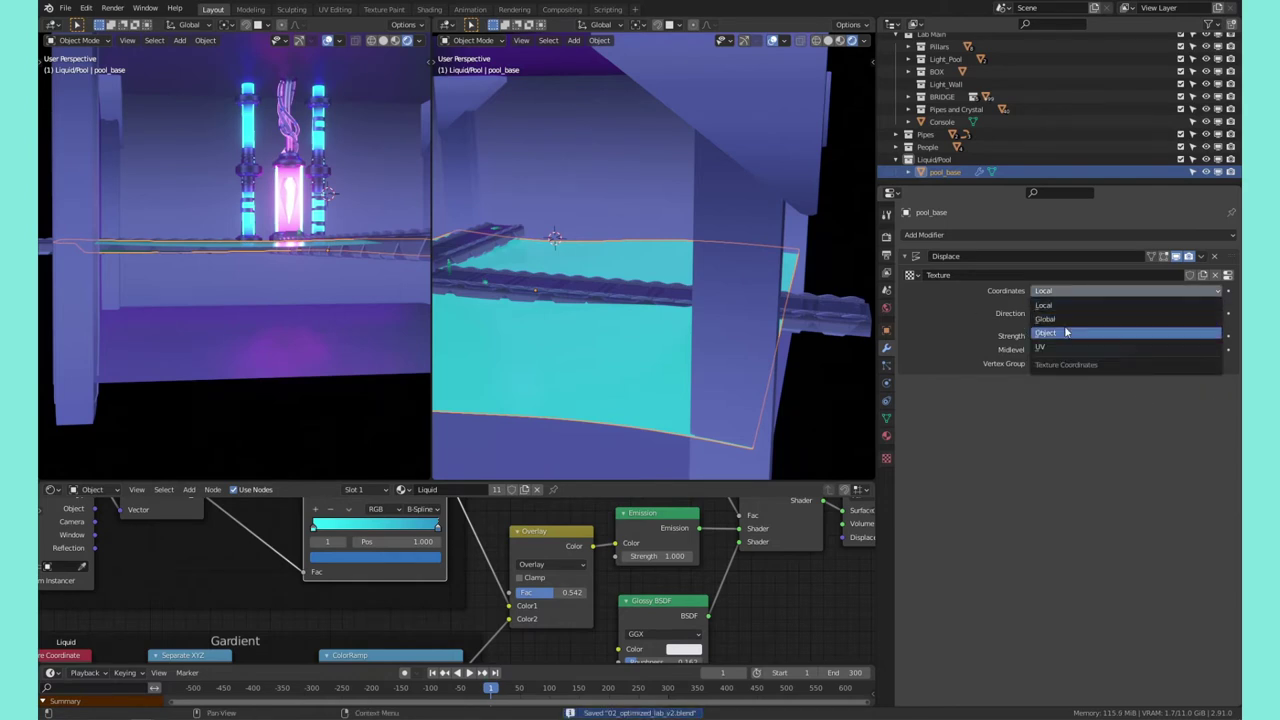
pyautogui.click(1066, 332)
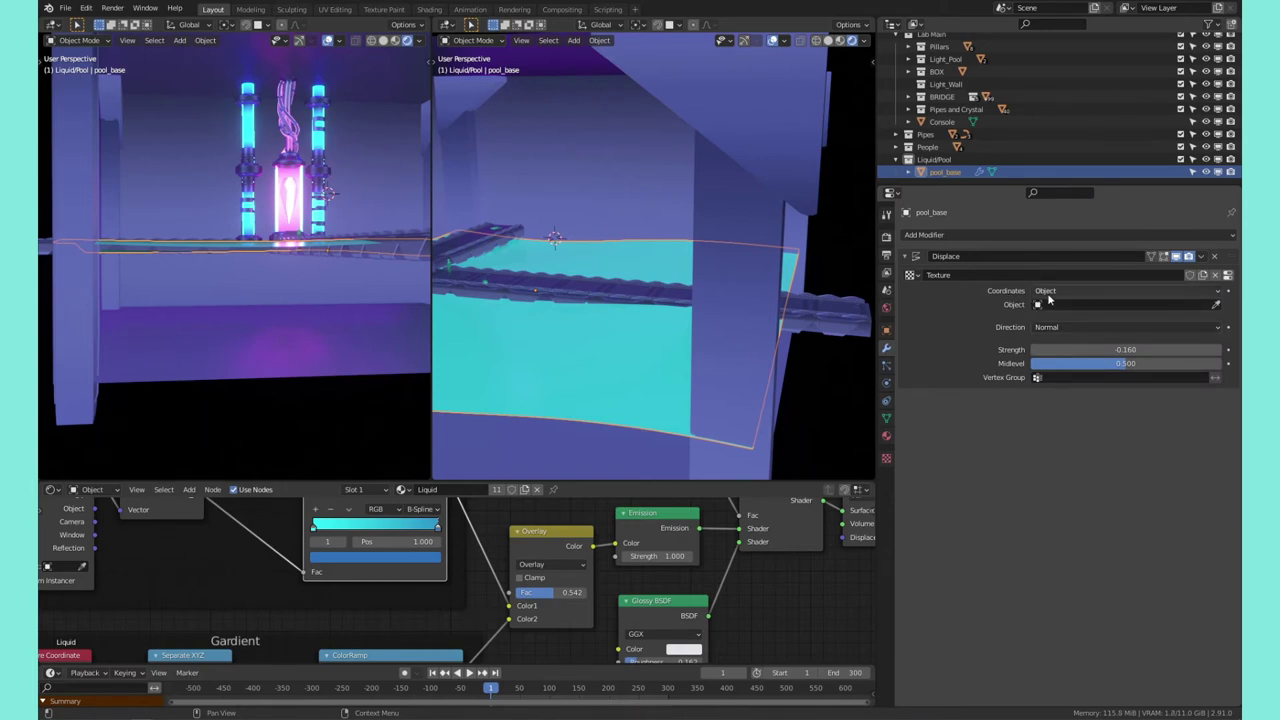
# Add a cube-shaped empty at the world origin and enlarge its radius to 6.14 m
pyautogui.moveTo(497, 323); pyautogui.dragTo(748, 246, button='middle')
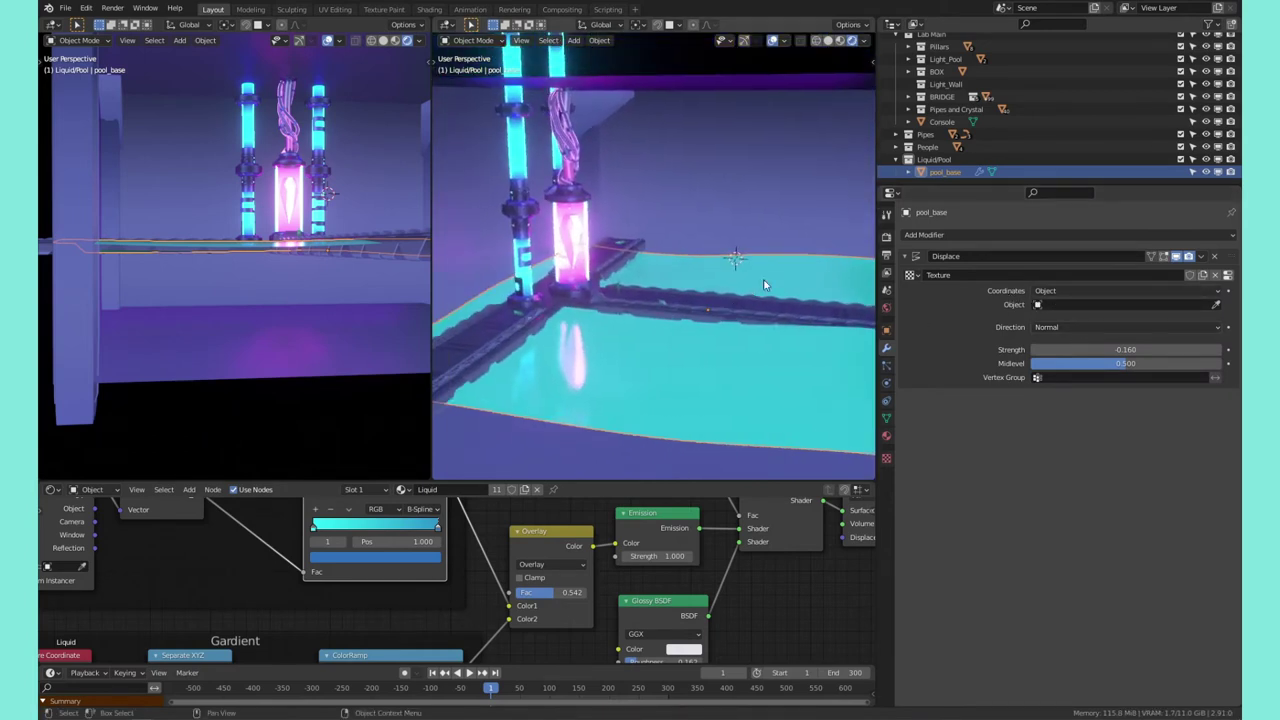
pyautogui.hotkey('shift', 'a')
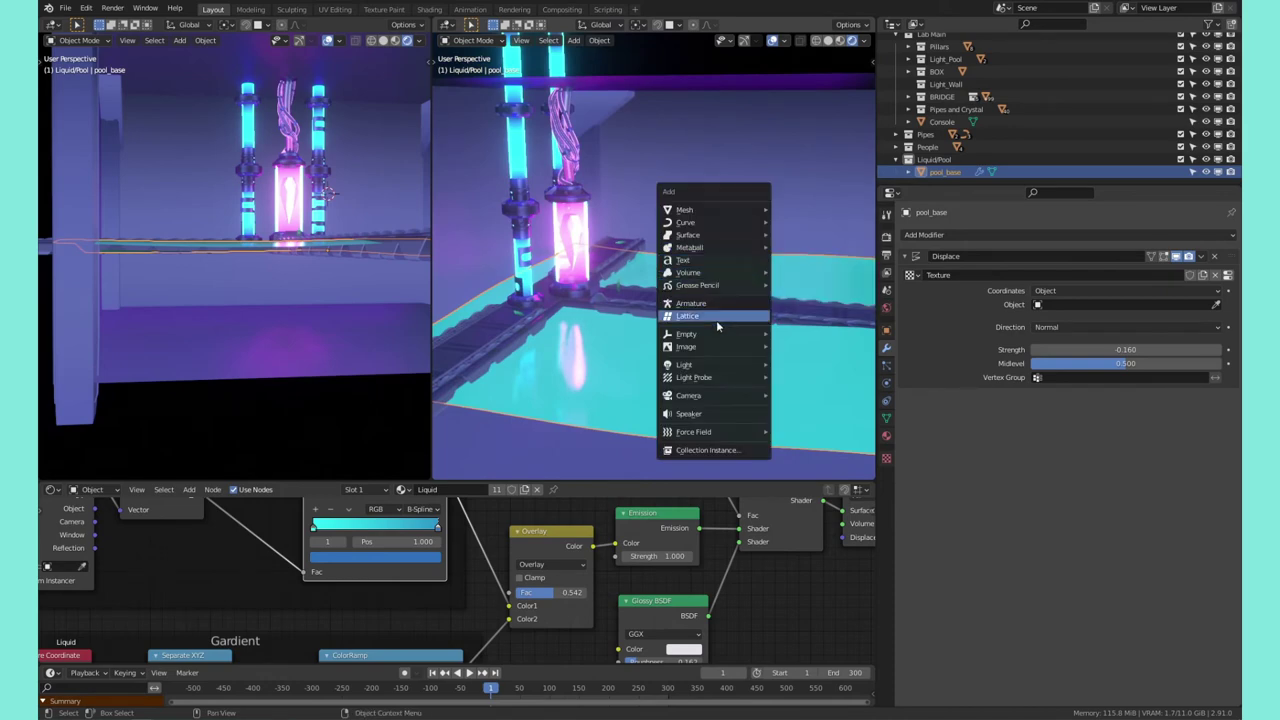
pyautogui.moveTo(716, 335)
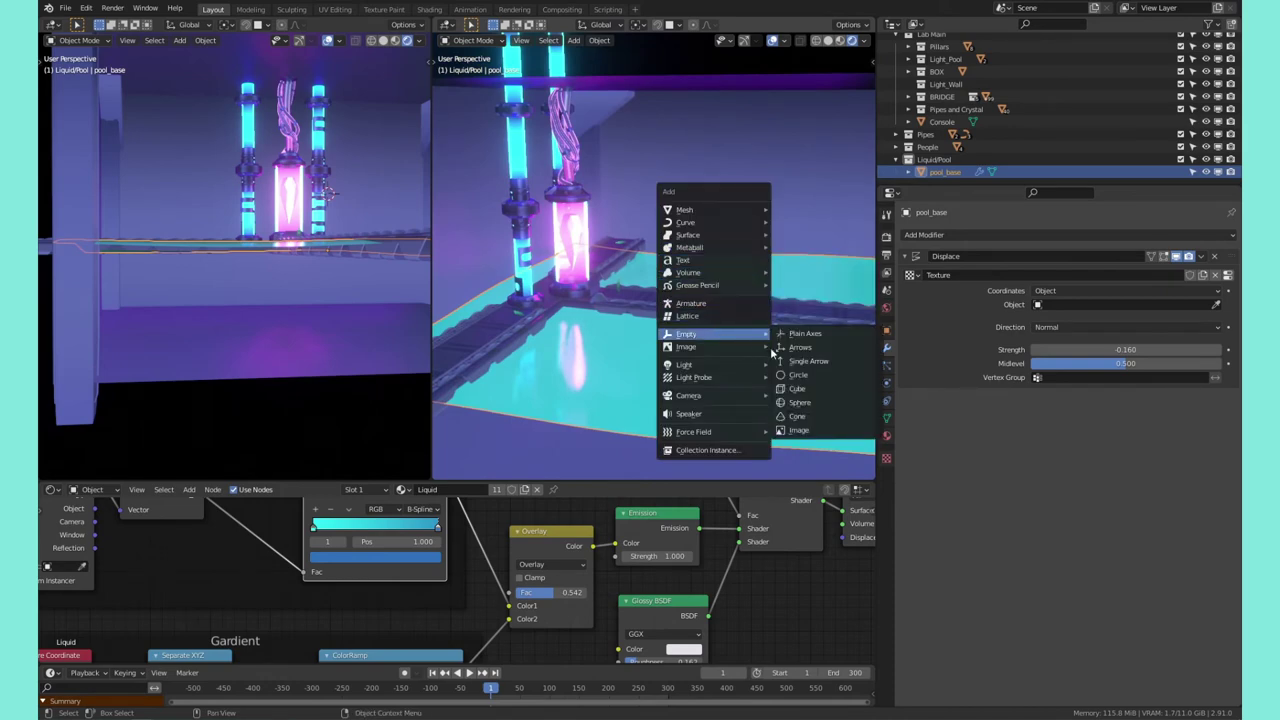
pyautogui.click(796, 388)
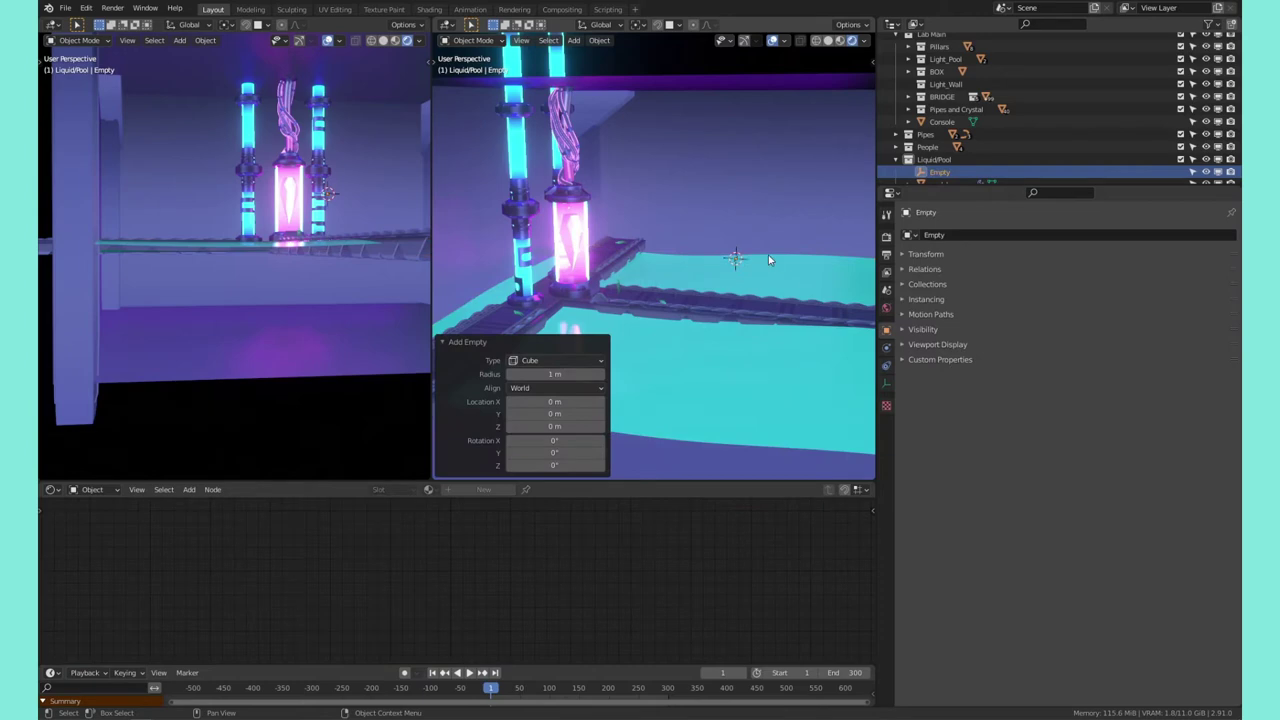
pyautogui.press('KP_Decimal')
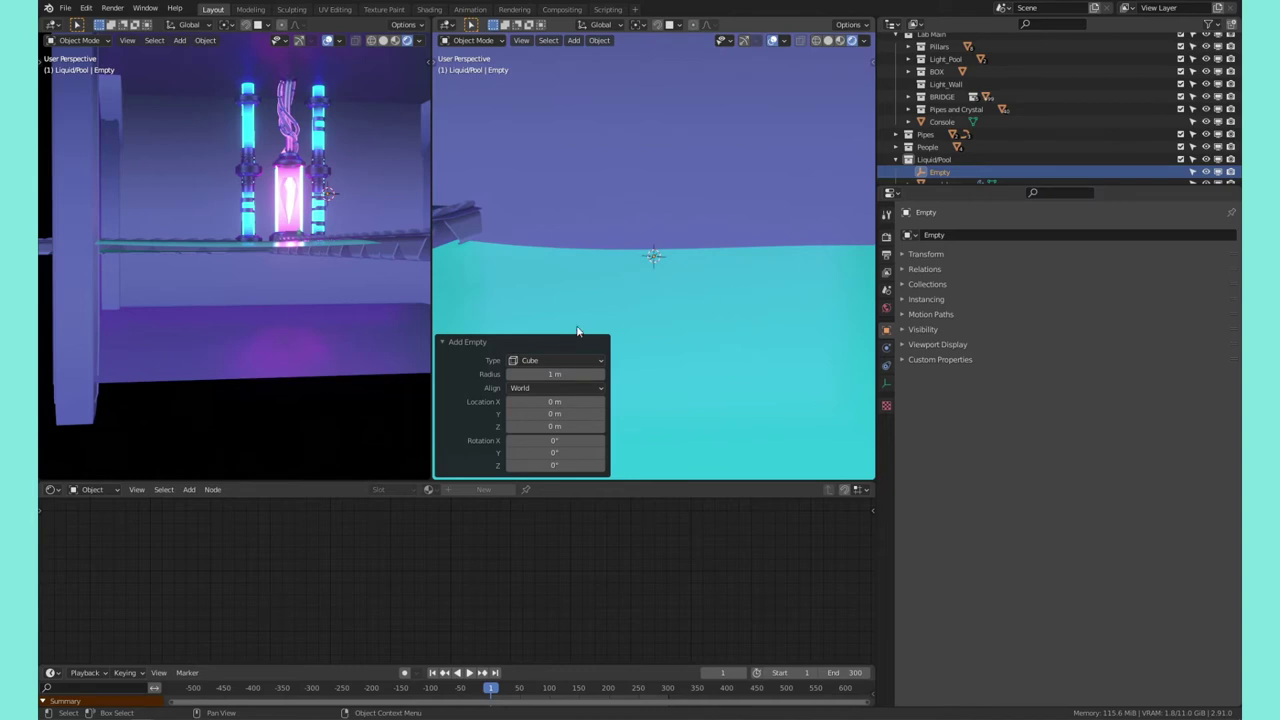
pyautogui.moveTo(540, 374); pyautogui.dragTo(590, 374)
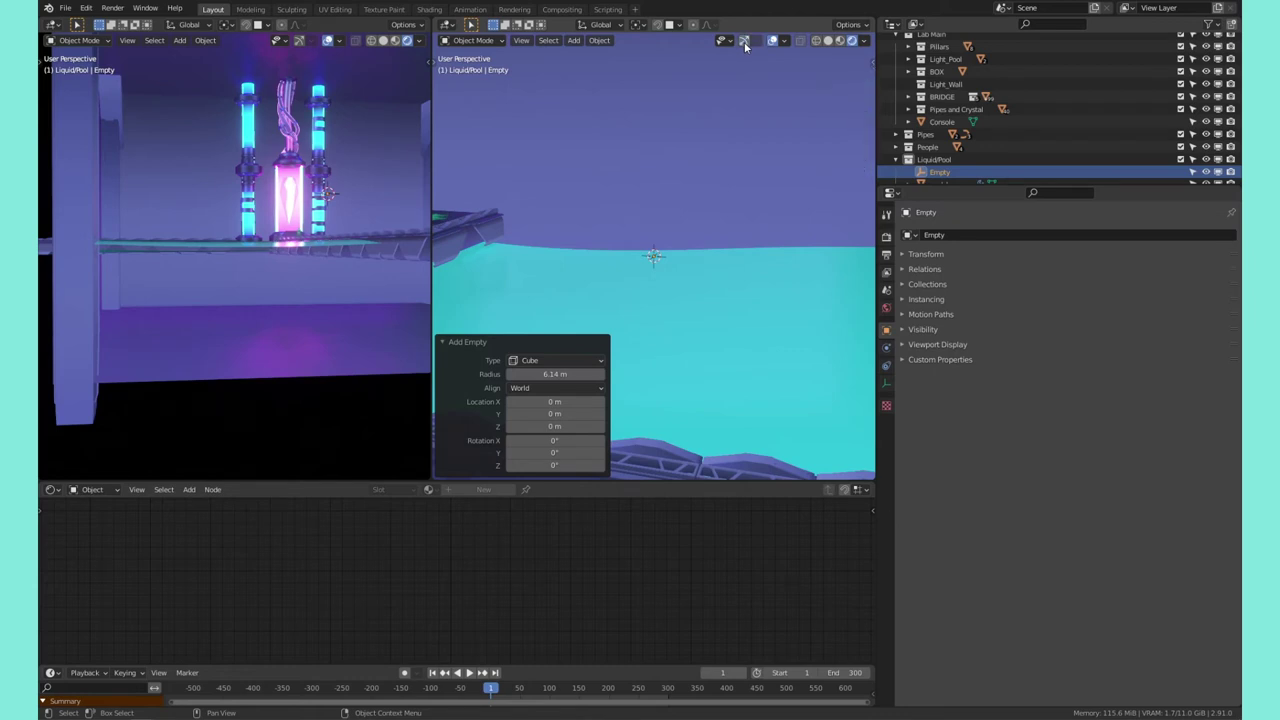
# Enable the Extras overlay in the larger viewport and set the new empty's radius to 1.25 m
pyautogui.click(783, 41)
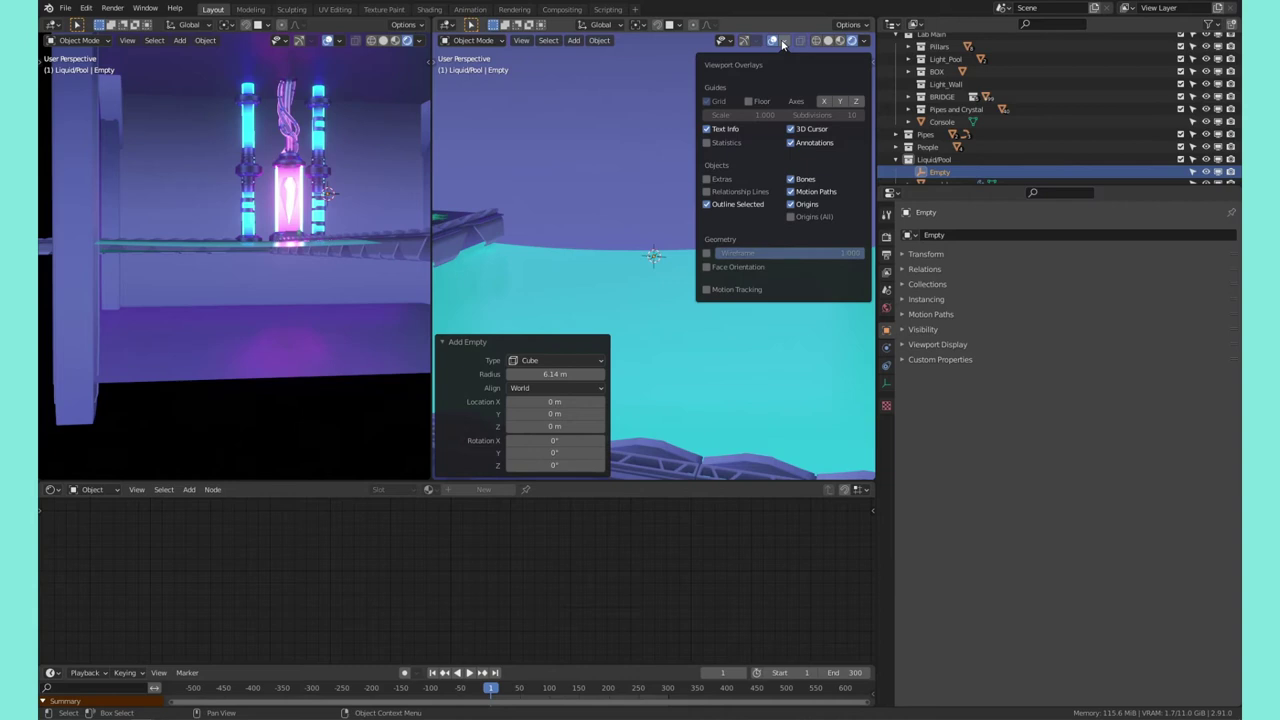
pyautogui.click(715, 182)
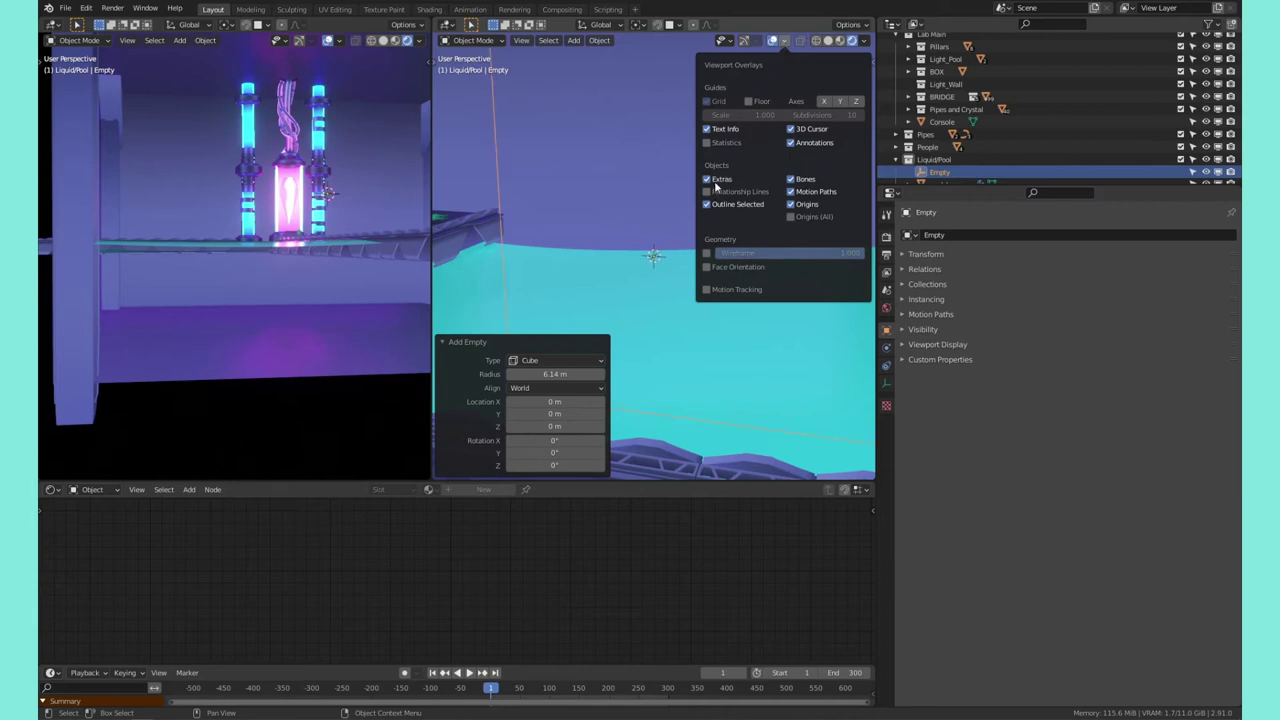
pyautogui.scroll(-5, 648, 184)
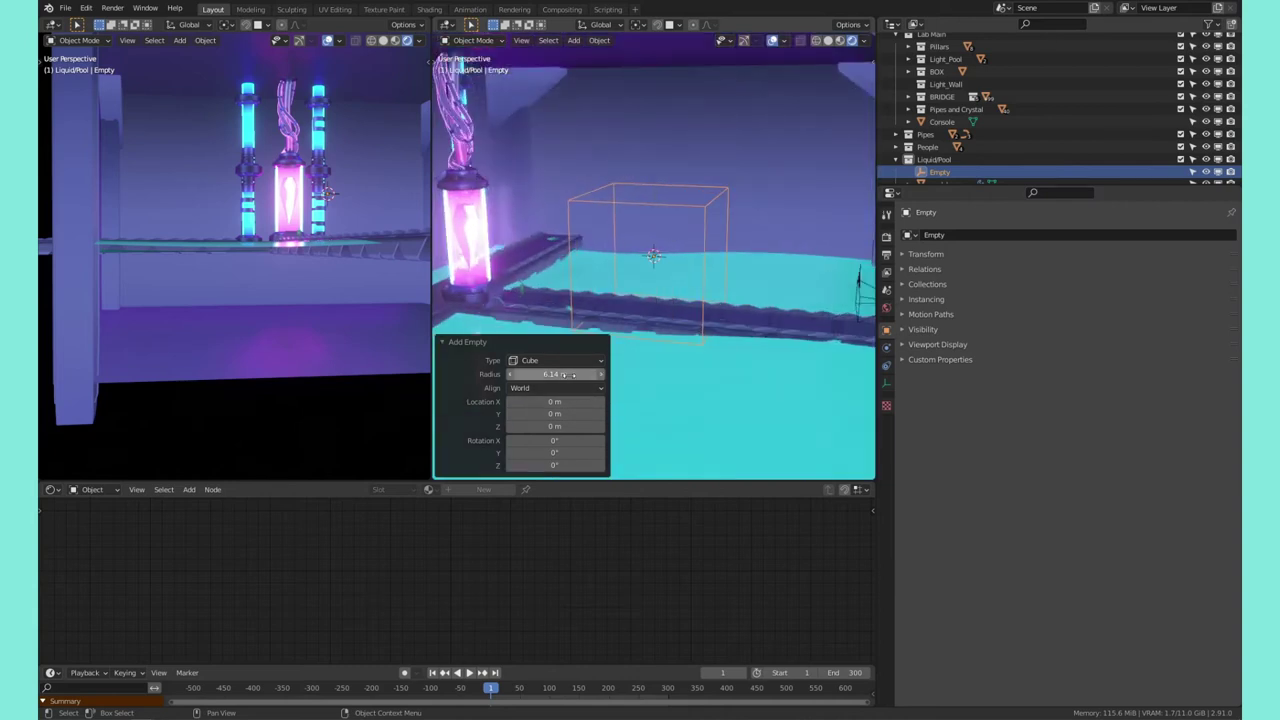
pyautogui.moveTo(568, 375); pyautogui.dragTo(508, 375)
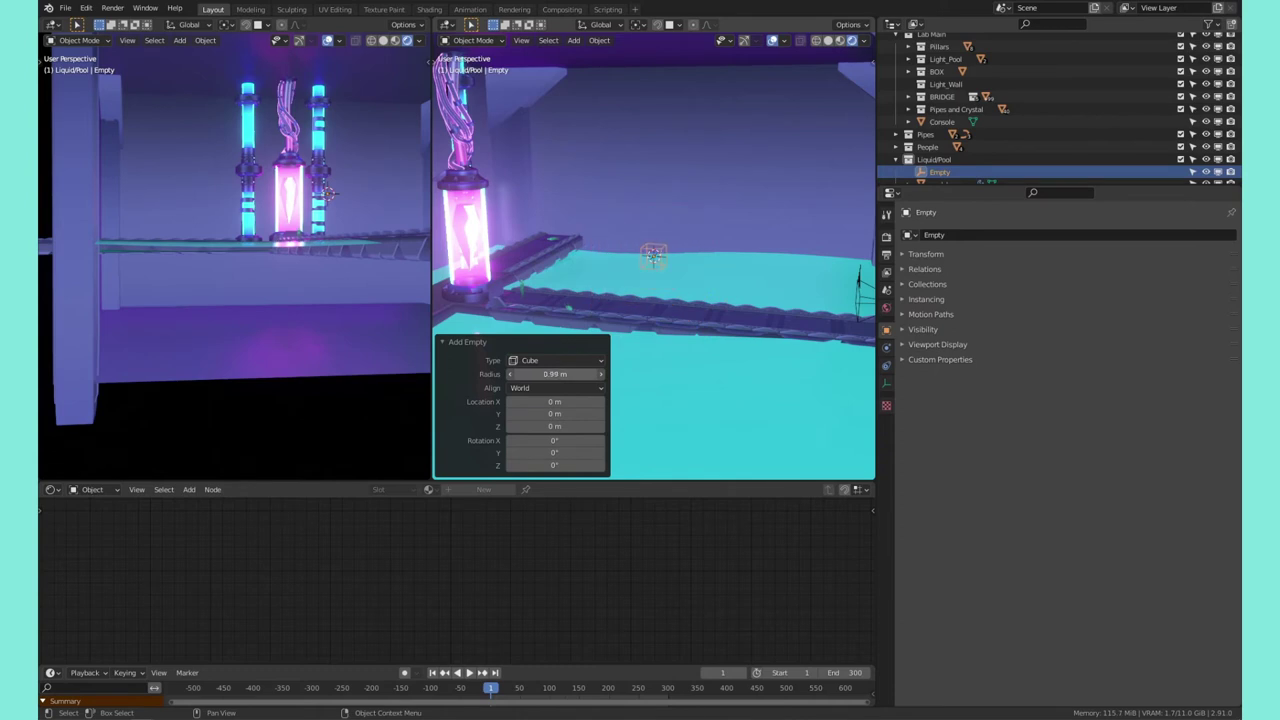
pyautogui.moveTo(555, 374); pyautogui.dragTo(574, 374)
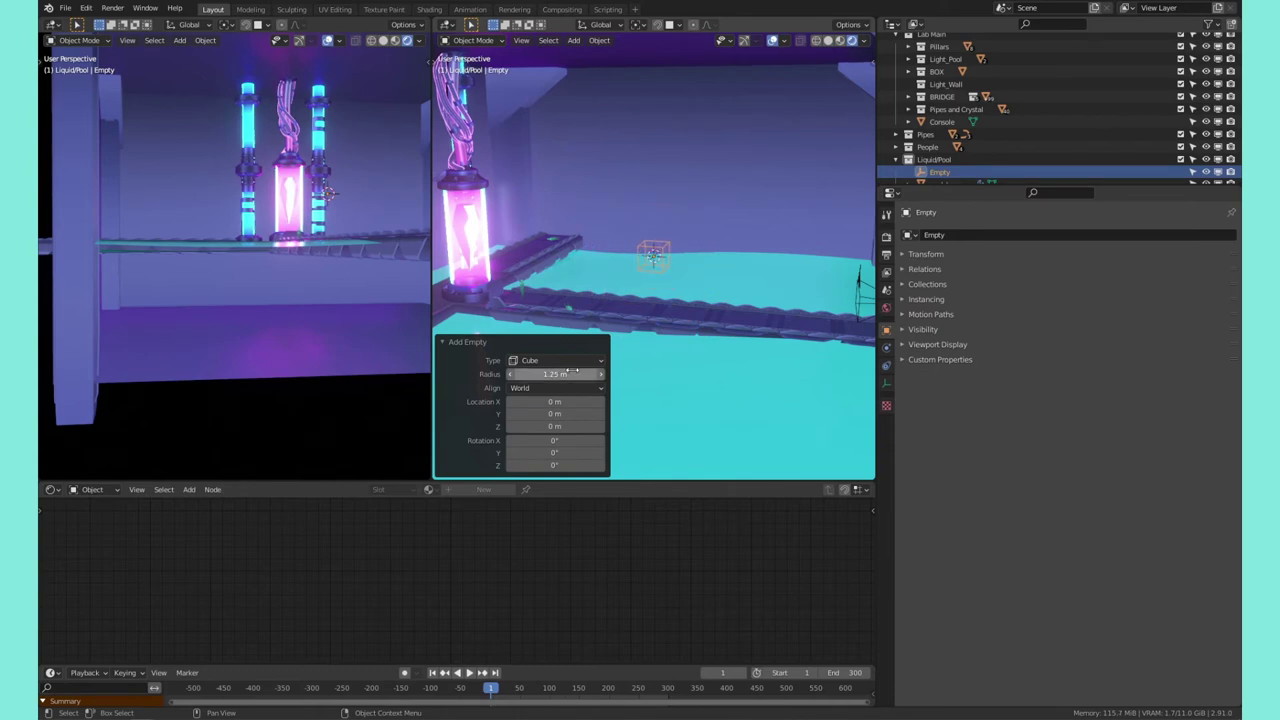
# Rename the new empty to pool_base_disp
pyautogui.doubleClick(938, 173)
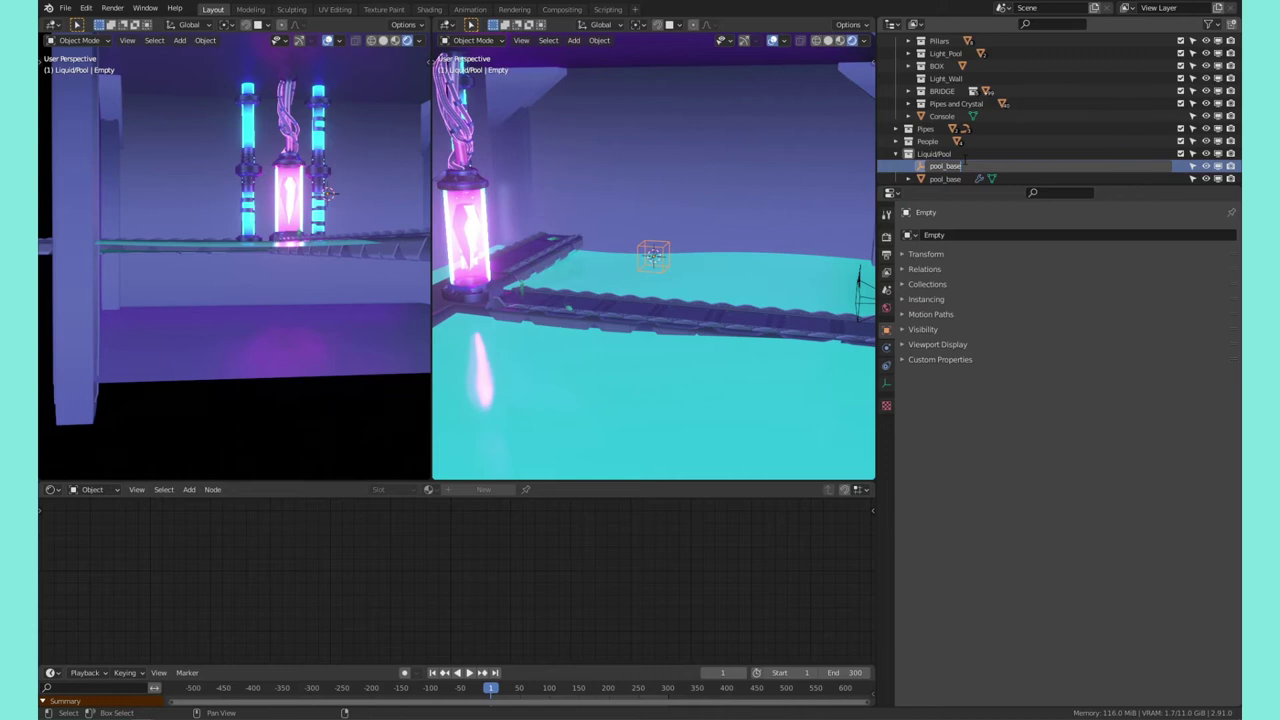
pyautogui.write('pool_base_disp')
pyautogui.press('Return')
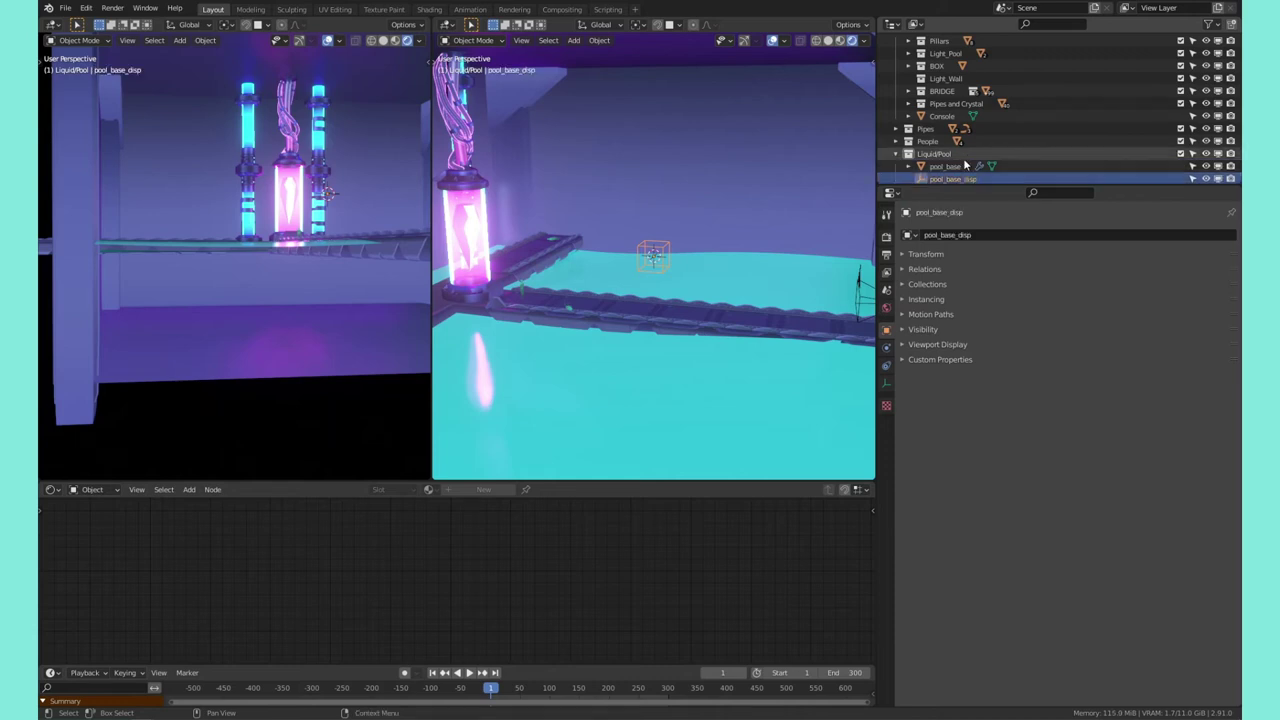
# Select the pool_base plane and assign pool_base_disp as the coordinate object of its Displace modifier
pyautogui.moveTo(615, 291); pyautogui.dragTo(810, 255, button='middle')
pyautogui.click(810, 255)
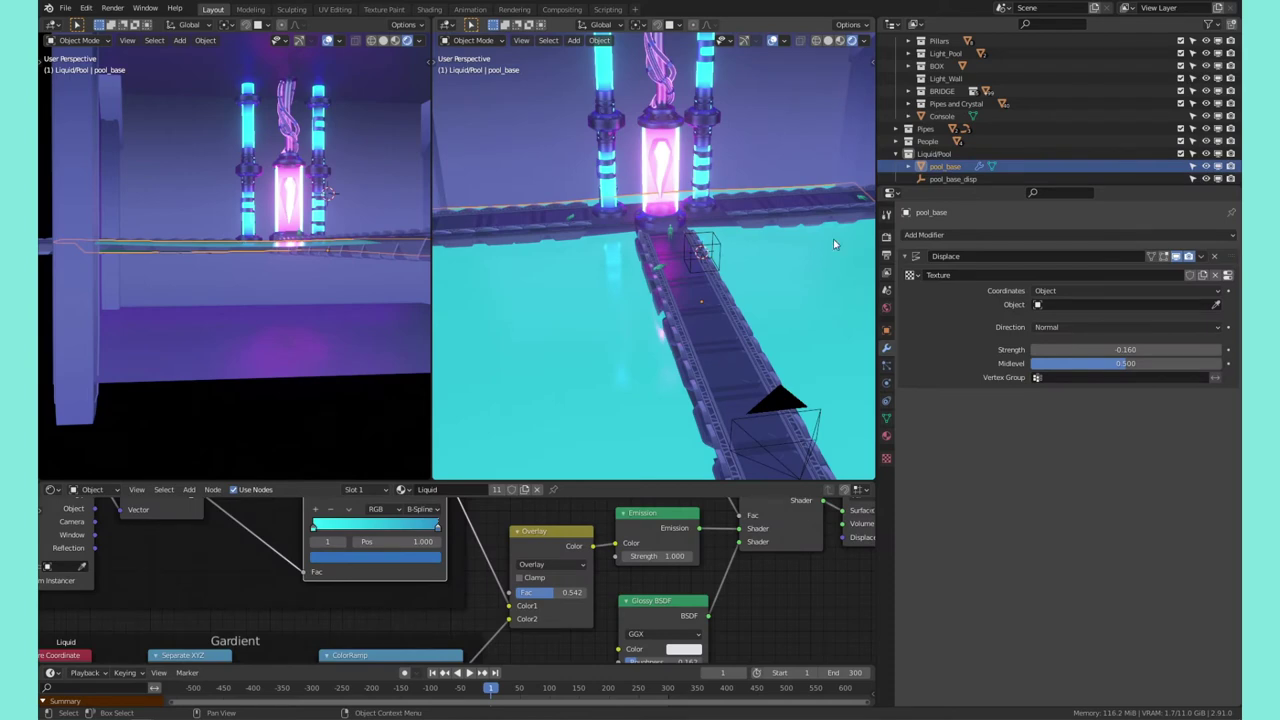
pyautogui.click(1045, 305)
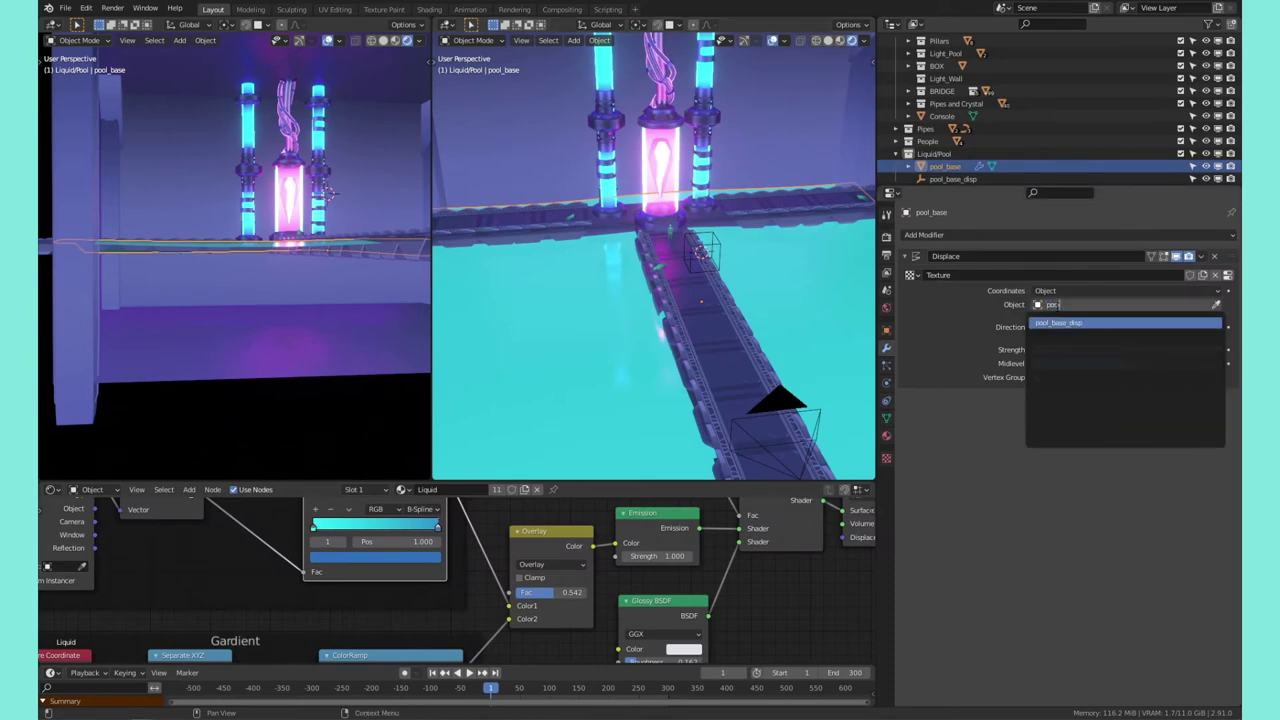
pyautogui.click(1047, 331)
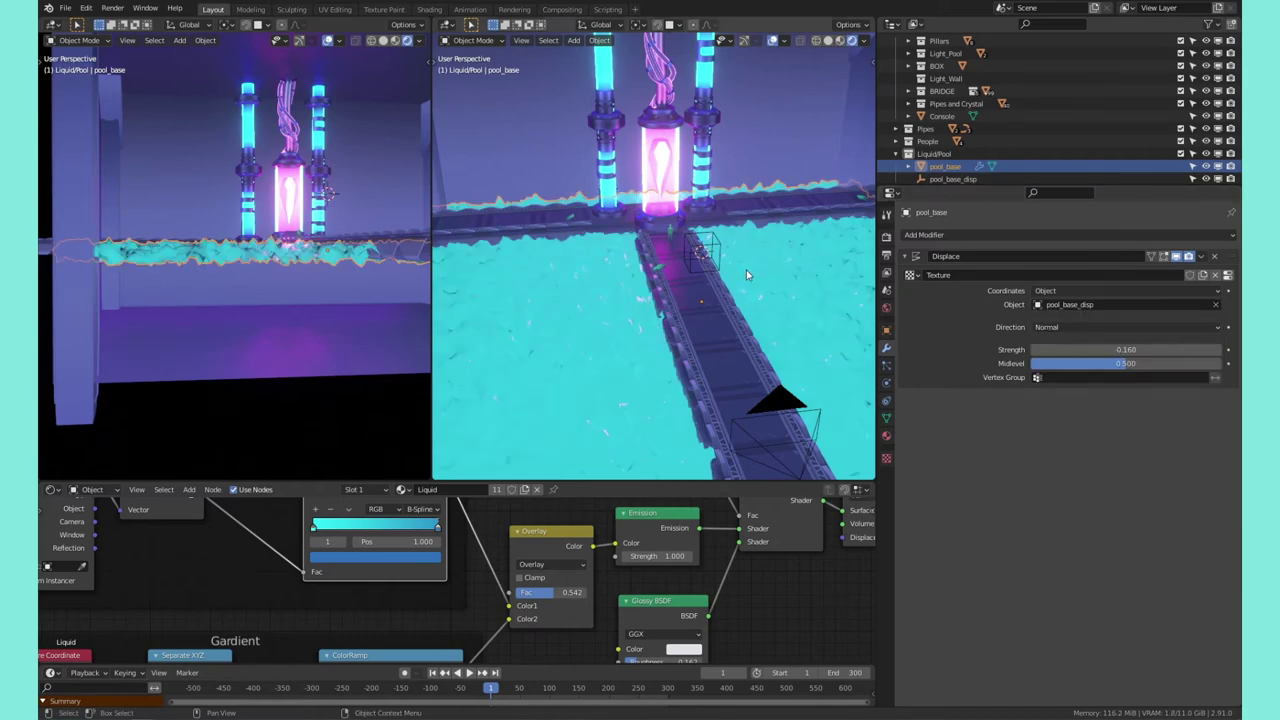
# Scale the pool_base_disp empty up by a factor of about 12.557 to smooth the pool's waves
pyautogui.scroll(2, 746, 274)
pyautogui.keyDown('shift'); pyautogui.moveTo(732, 272); pyautogui.dragTo(658, 226, button='middle'); pyautogui.keyUp('shift')
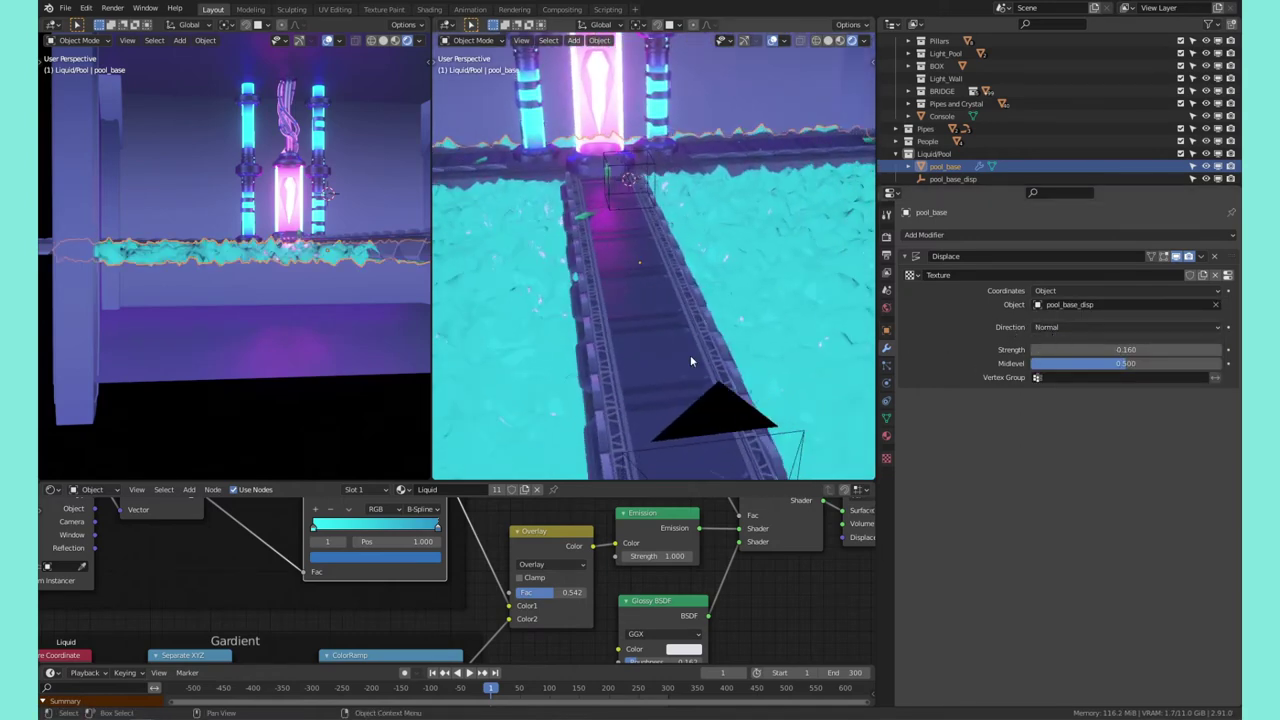
pyautogui.moveTo(690, 361); pyautogui.dragTo(700, 288, button='middle')
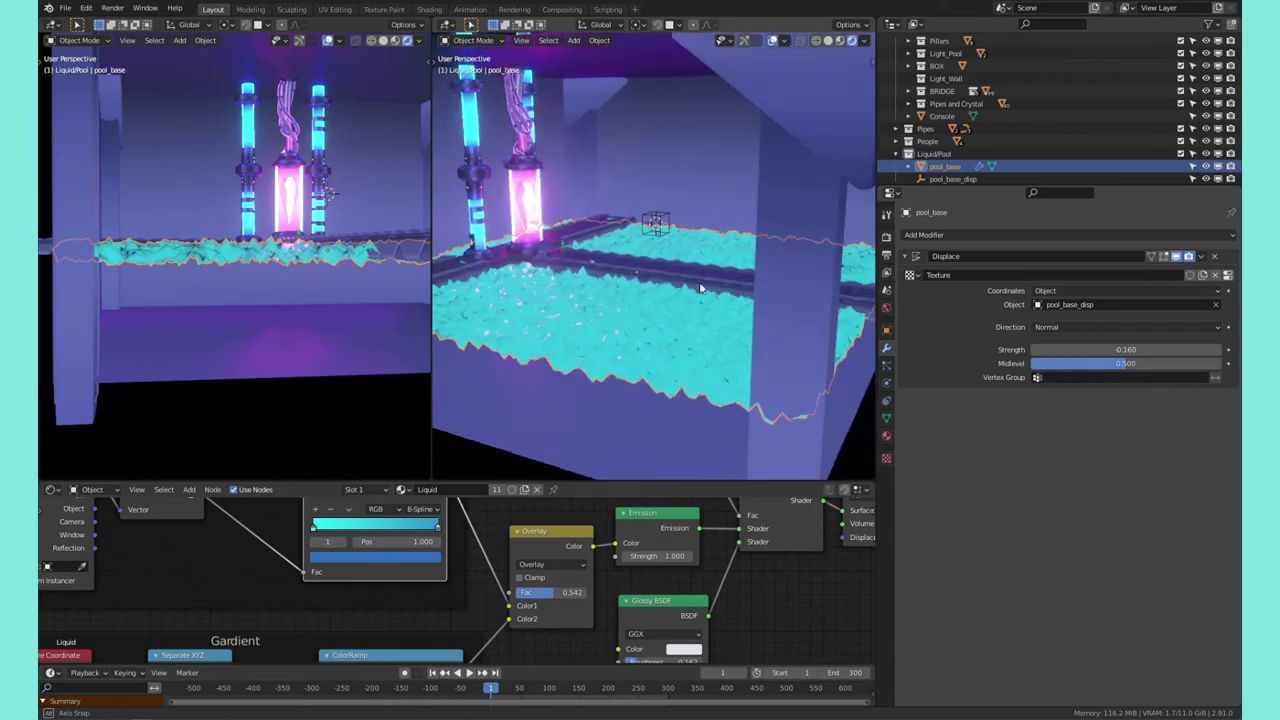
pyautogui.scroll(3, 674, 241)
pyautogui.click(676, 222)
pyautogui.press('s')
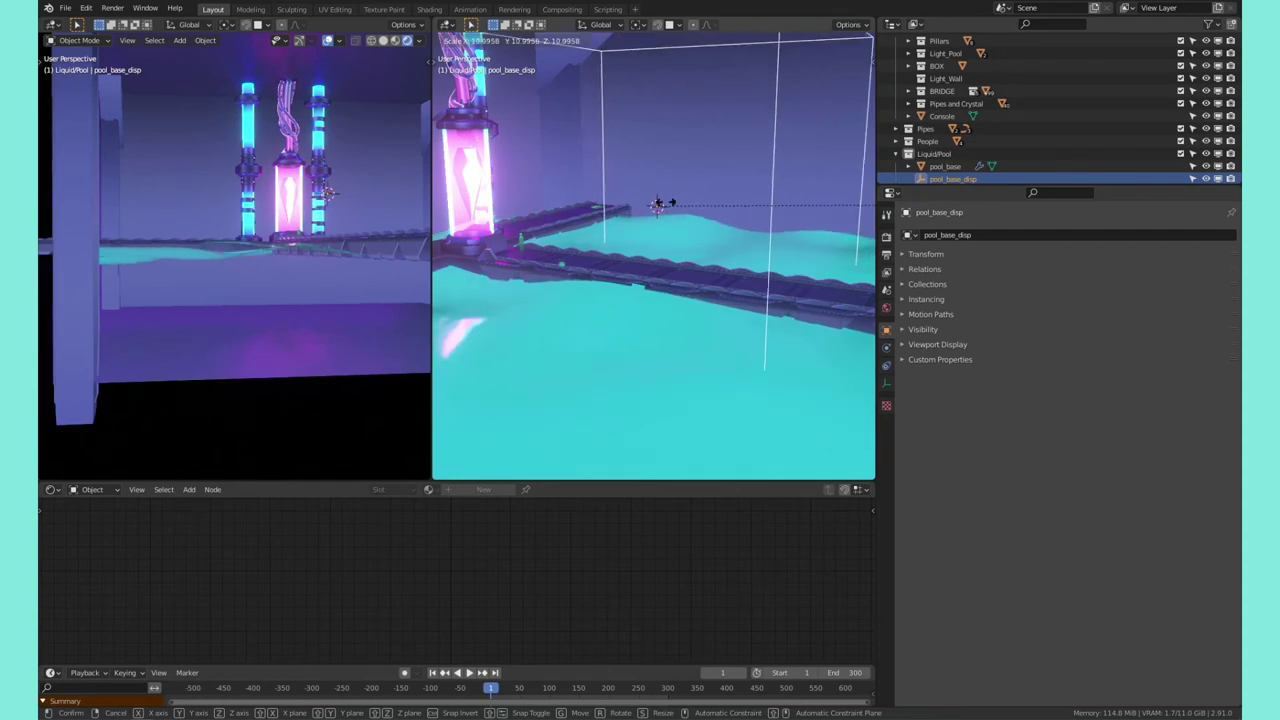
pyautogui.click(697, 200)
pyautogui.press('s')
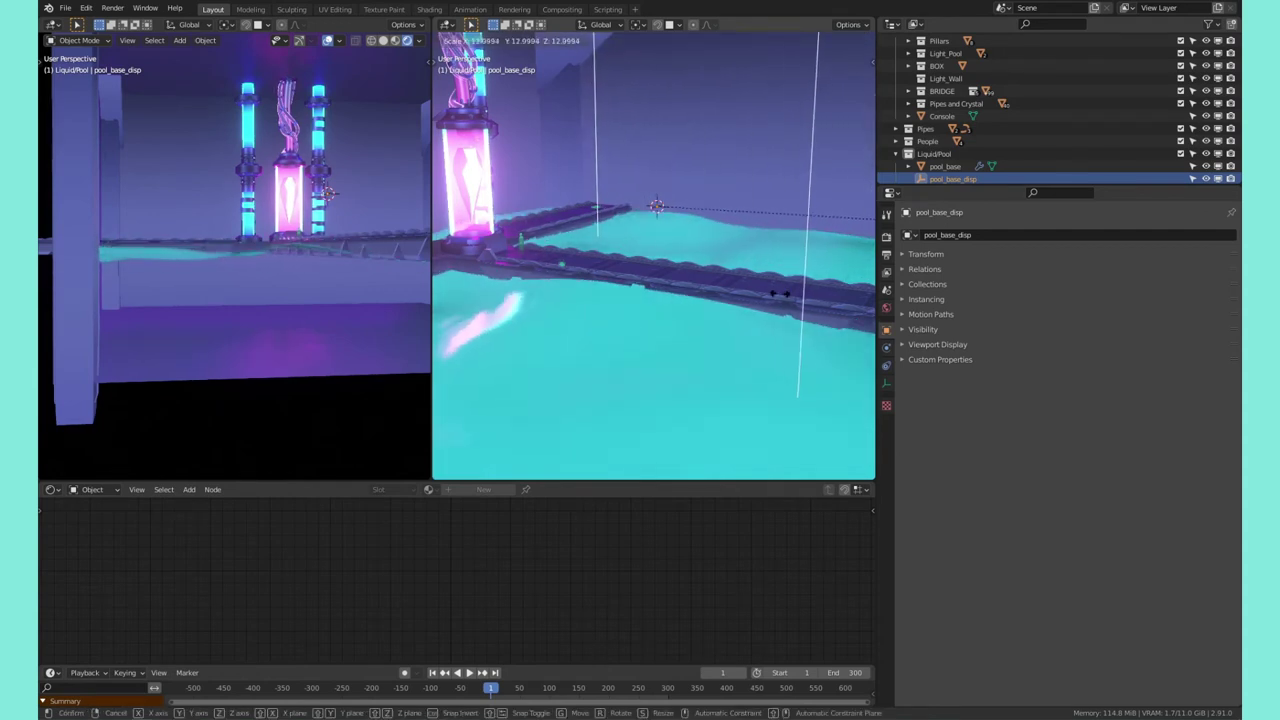
pyautogui.click(722, 278)
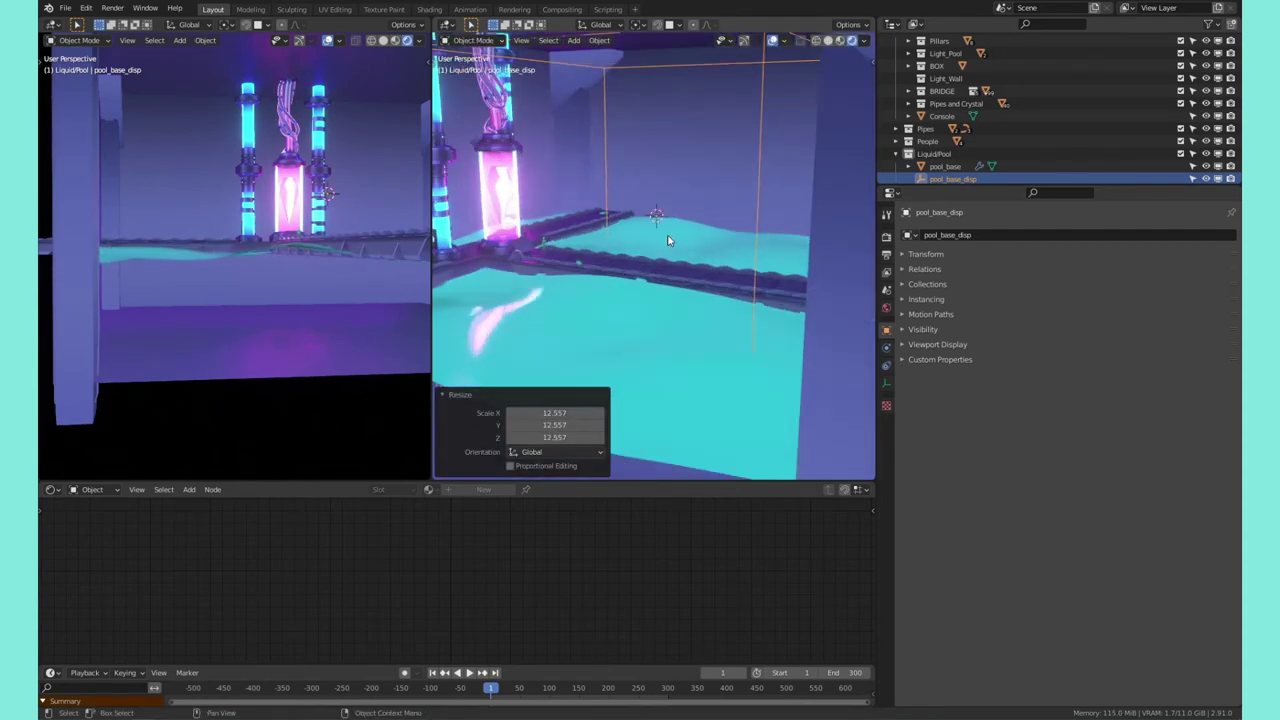
pyautogui.press('s')
pyautogui.rightClick(667, 236)
# Save the file and apply the scale of the pool_base_disp empty
pyautogui.hotkey('ctrl', 's')
pyautogui.hotkey('ctrl', 'a')
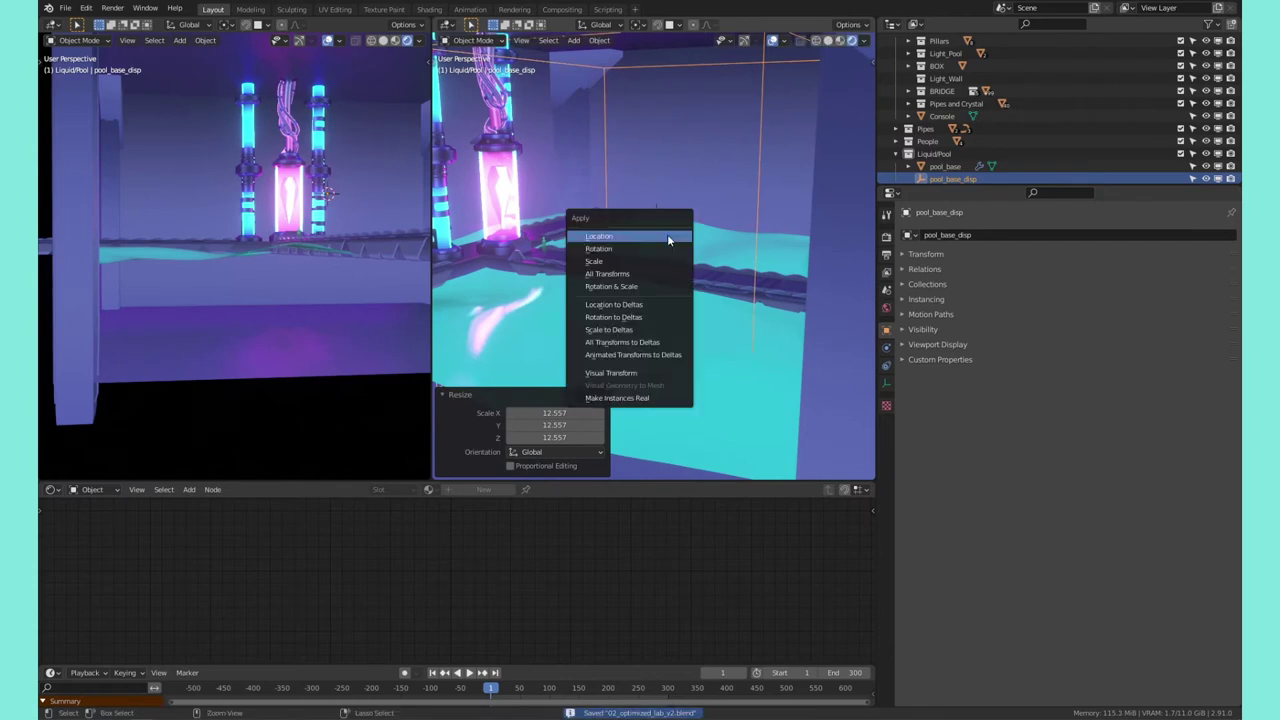
pyautogui.click(646, 261)
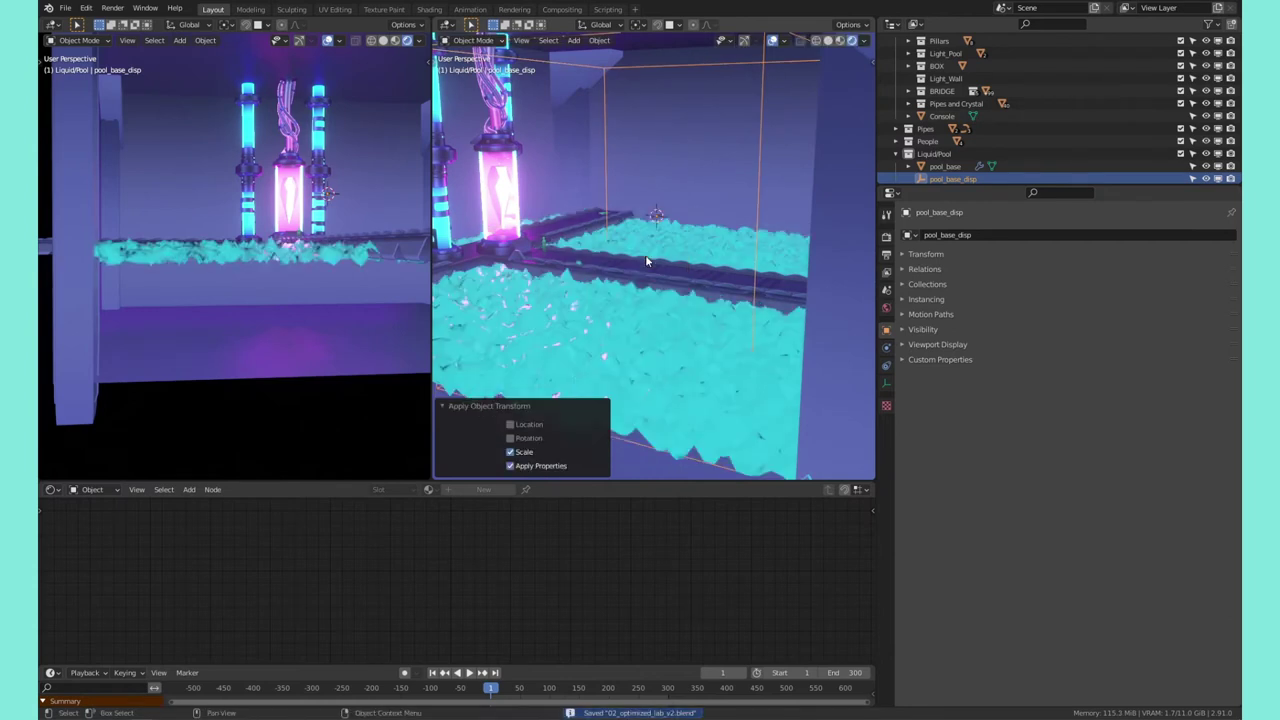
# Scale the pool_base_disp empty by 0.02, save the file, and apply the empty's scale
pyautogui.write('s')
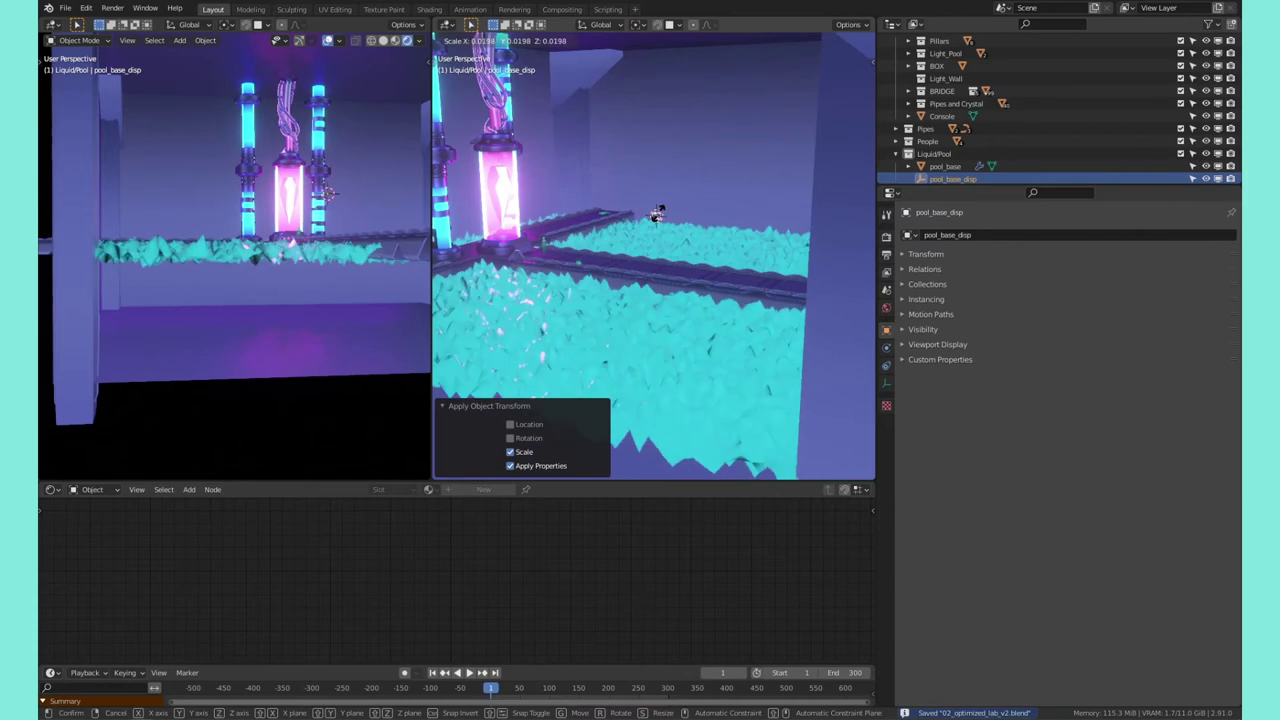
pyautogui.write('0.02')
pyautogui.press('Return')
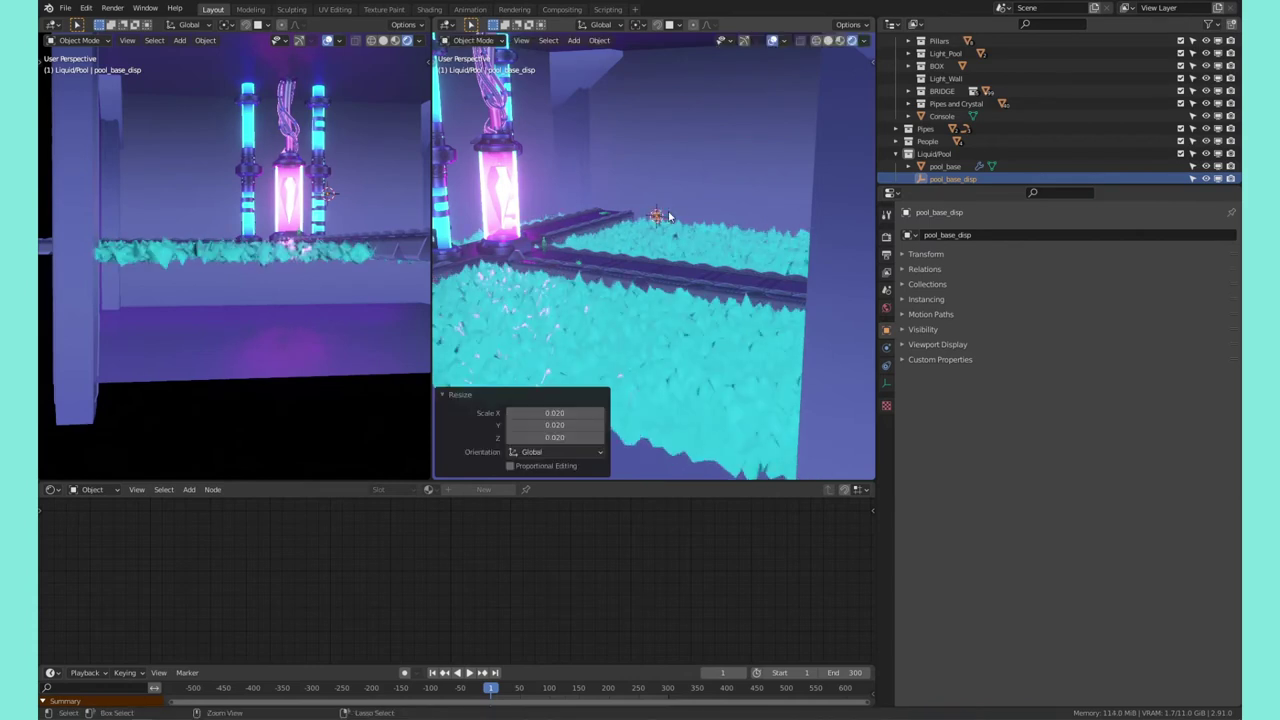
pyautogui.hotkey('ctrl', 's')
pyautogui.hotkey('ctrl', 'a')
pyautogui.click(669, 213)
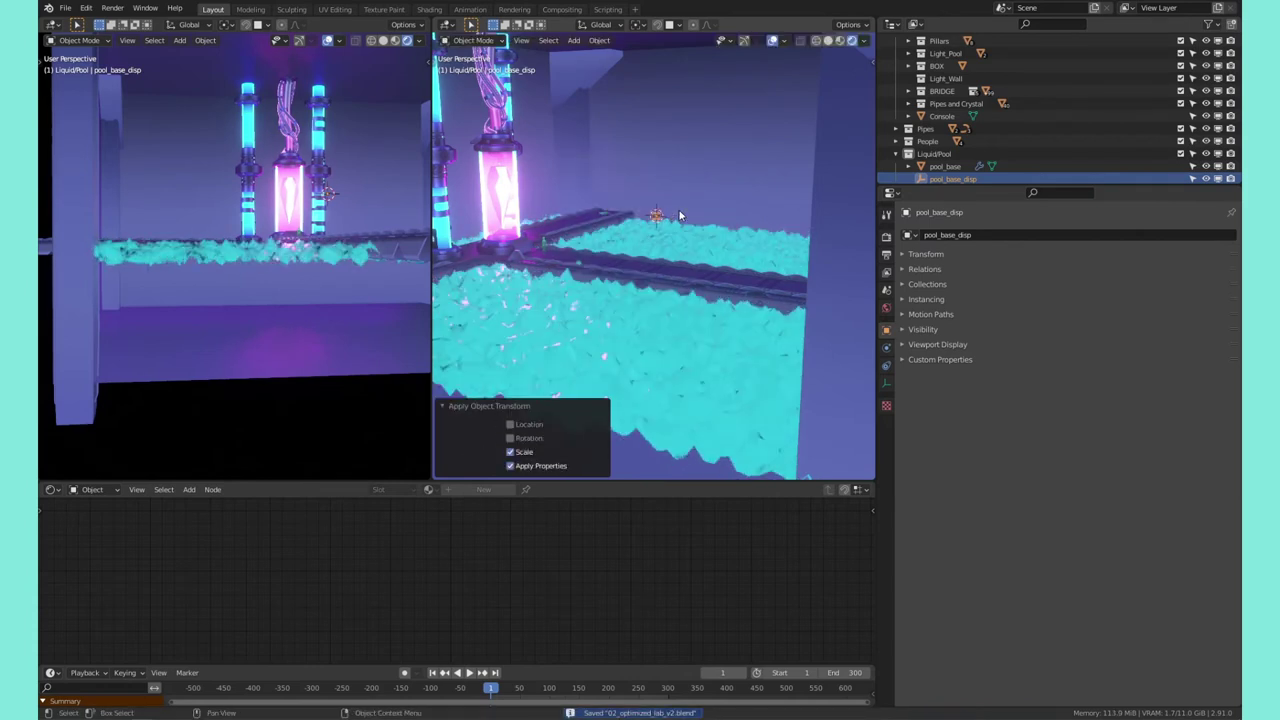
# Scale the pool_base_disp empty down by a factor of about 0.133, save the file, and apply its scale
pyautogui.press('s')
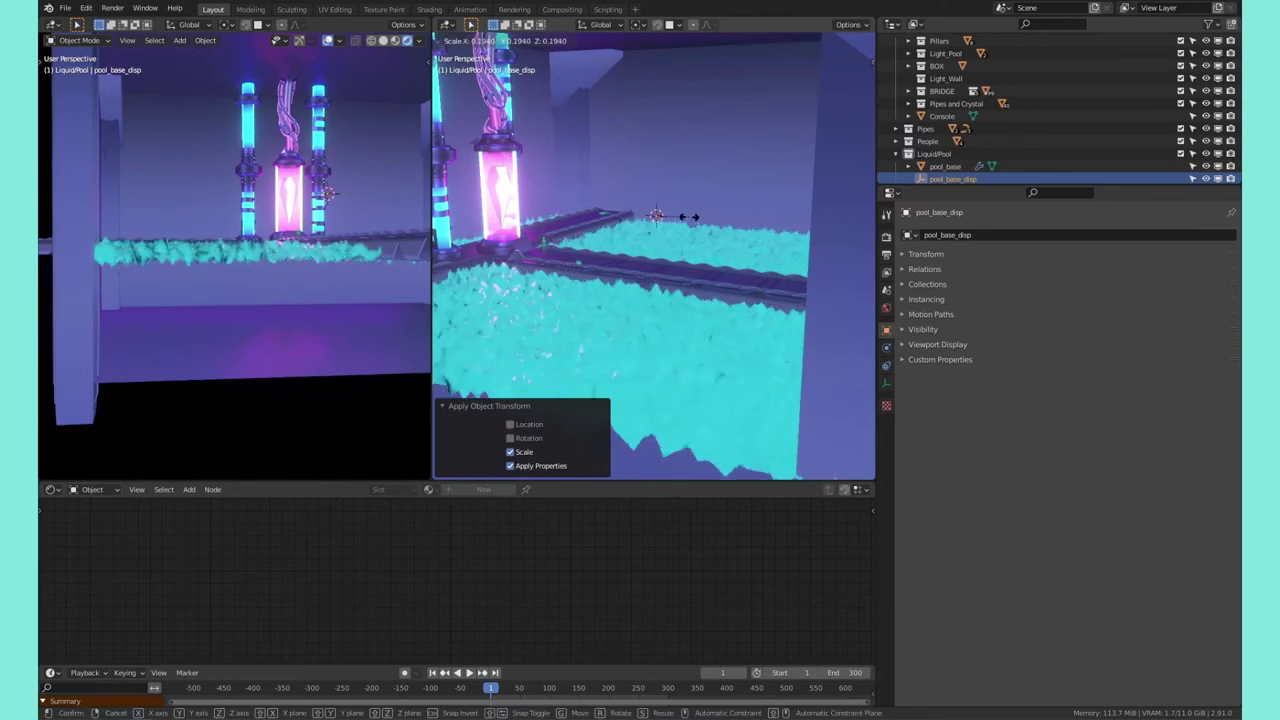
pyautogui.click(680, 220)
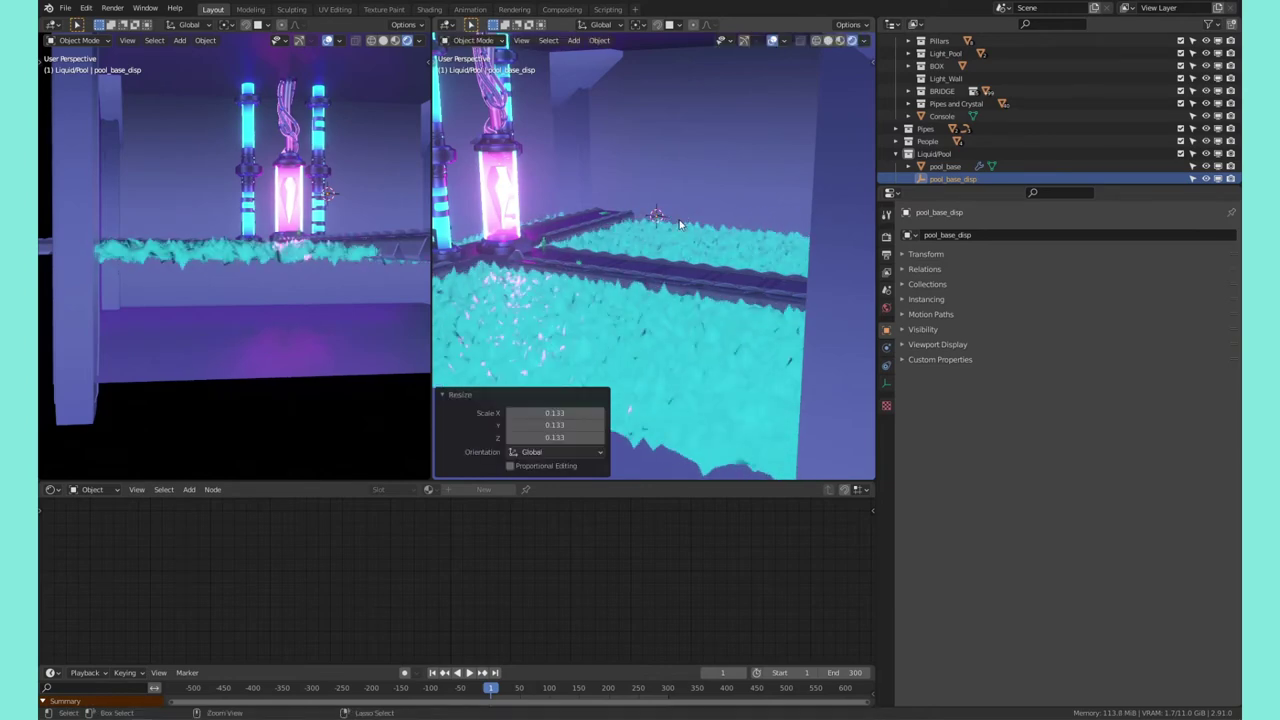
pyautogui.hotkey('ctrl', 's')
pyautogui.hotkey('ctrl', 'a')
pyautogui.click(679, 221)
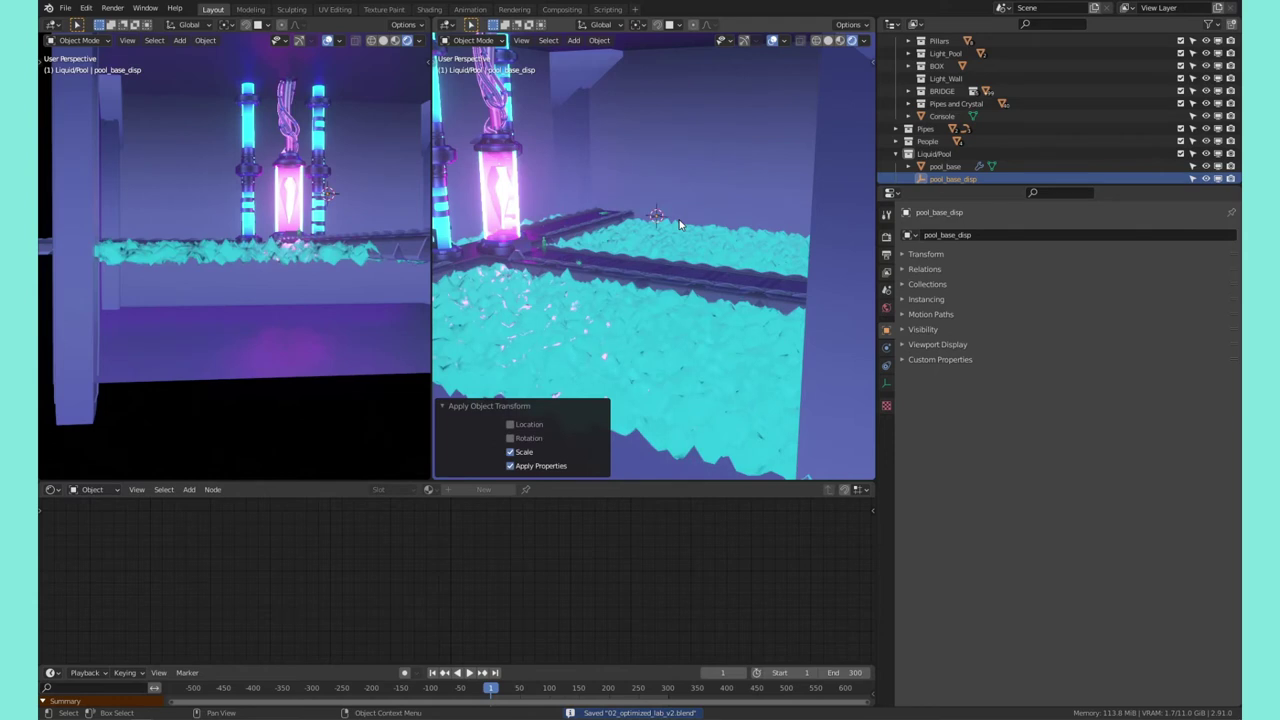
# Scale the pool_base_disp empty up by a factor of about 14.26 to smooth the waves, leaving the scale unapplied
pyautogui.press('s')
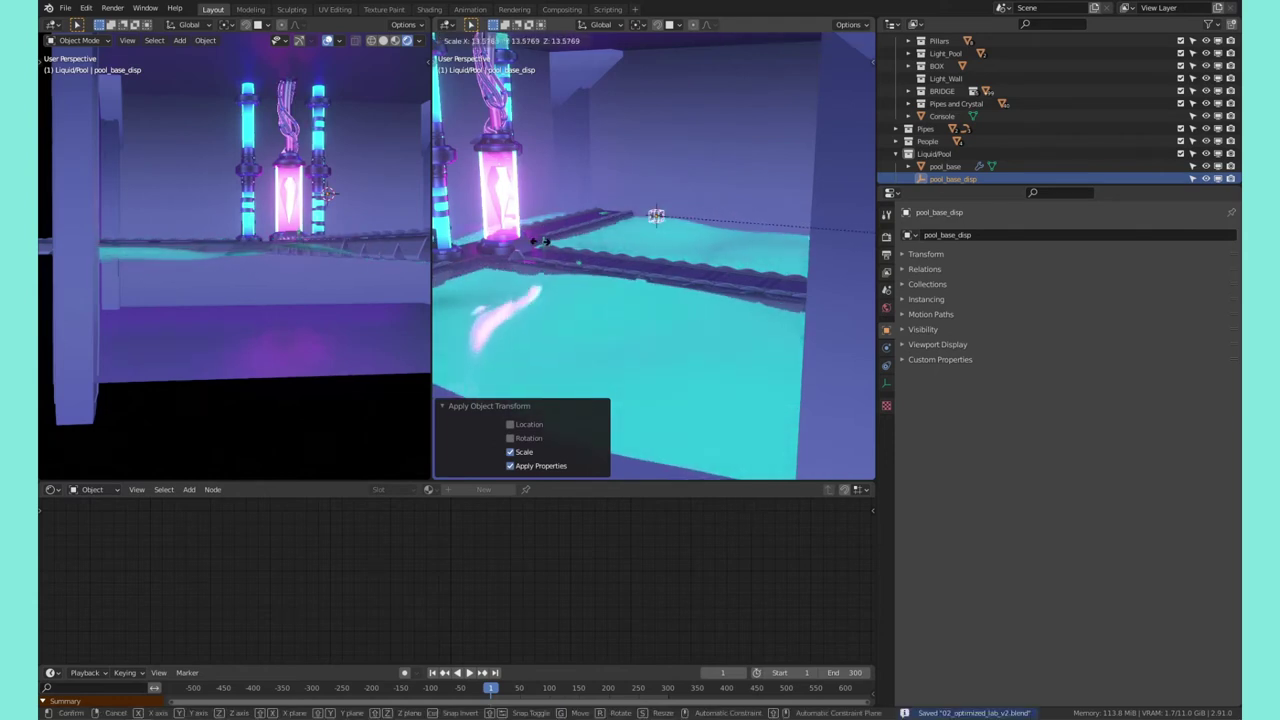
pyautogui.click(595, 243)
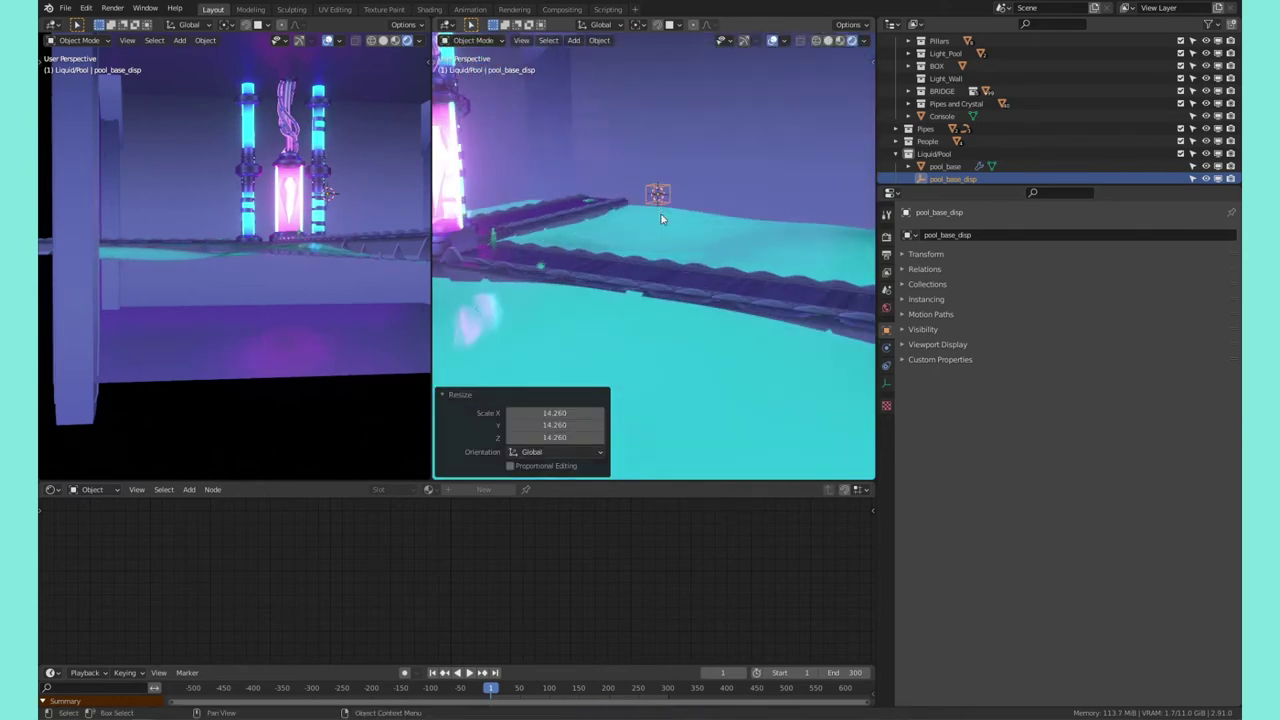
pyautogui.press('KP_Decimal')
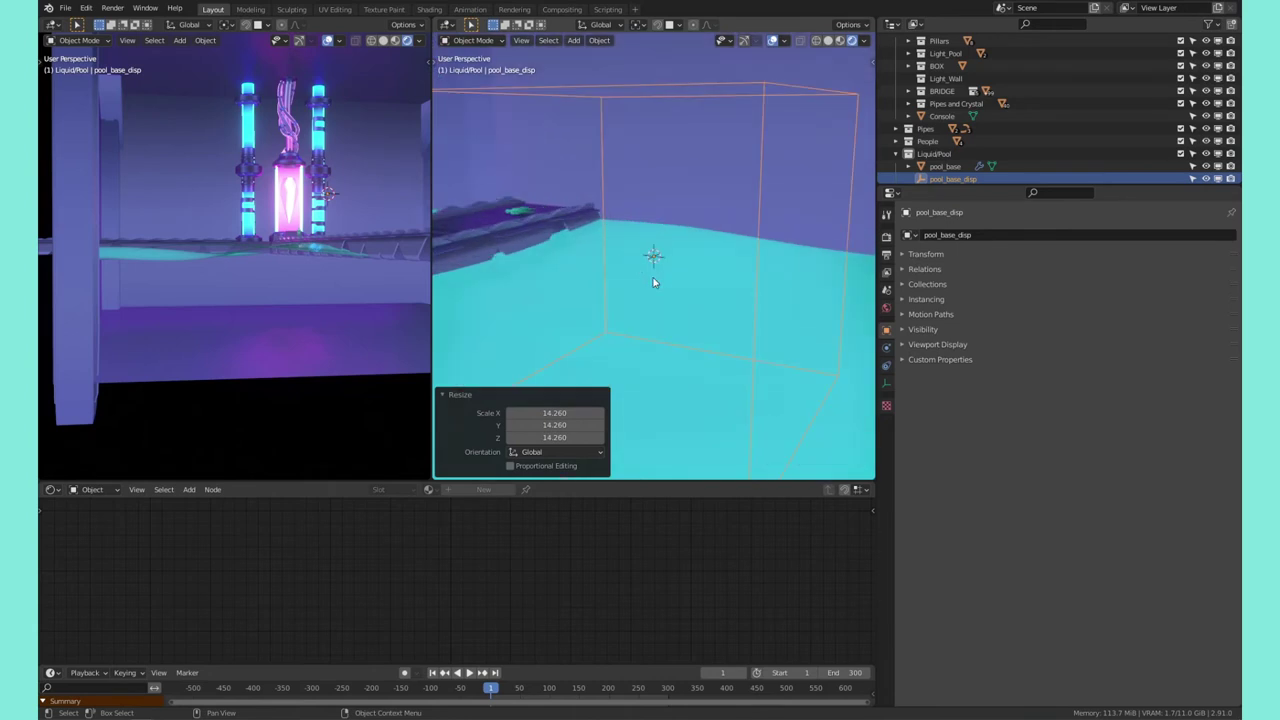
pyautogui.scroll(-12, 669, 273)
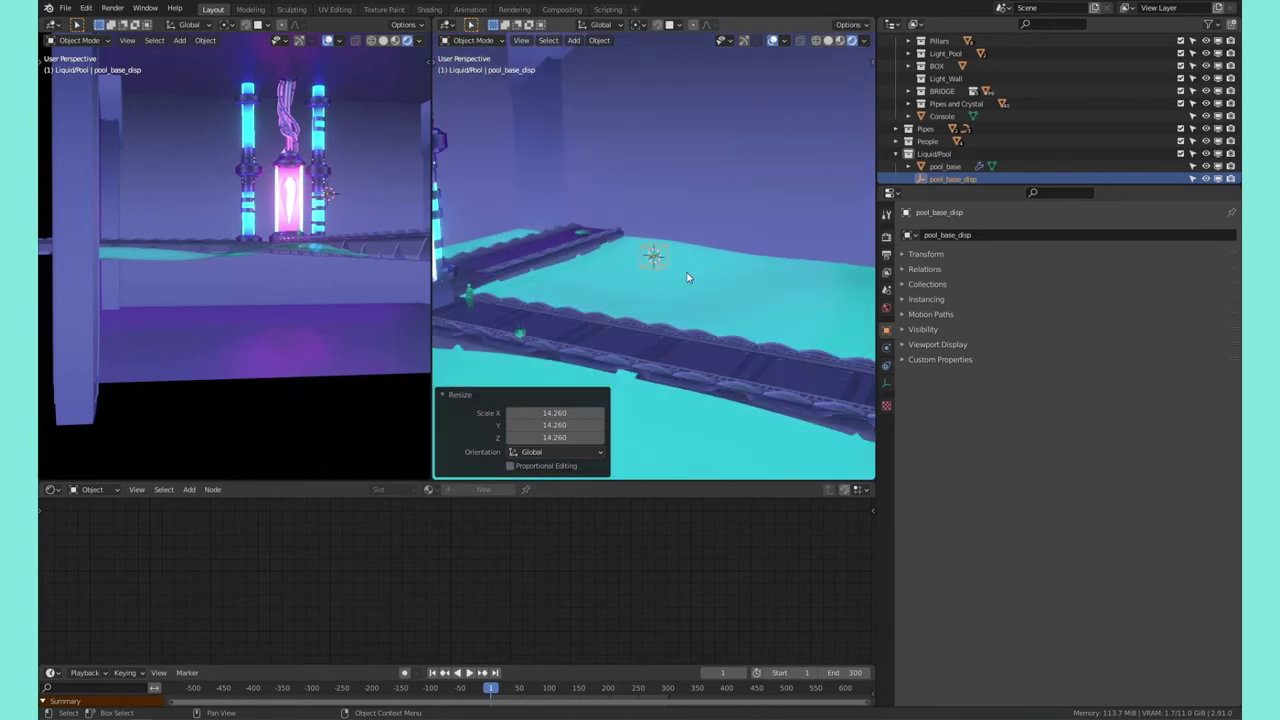
# Try rotating the pool_base_disp empty freely to preview the wave motion, and cancel the rotation
pyautogui.moveTo(714, 269); pyautogui.dragTo(626, 277, button='middle')
pyautogui.press('r')
pyautogui.press('r')
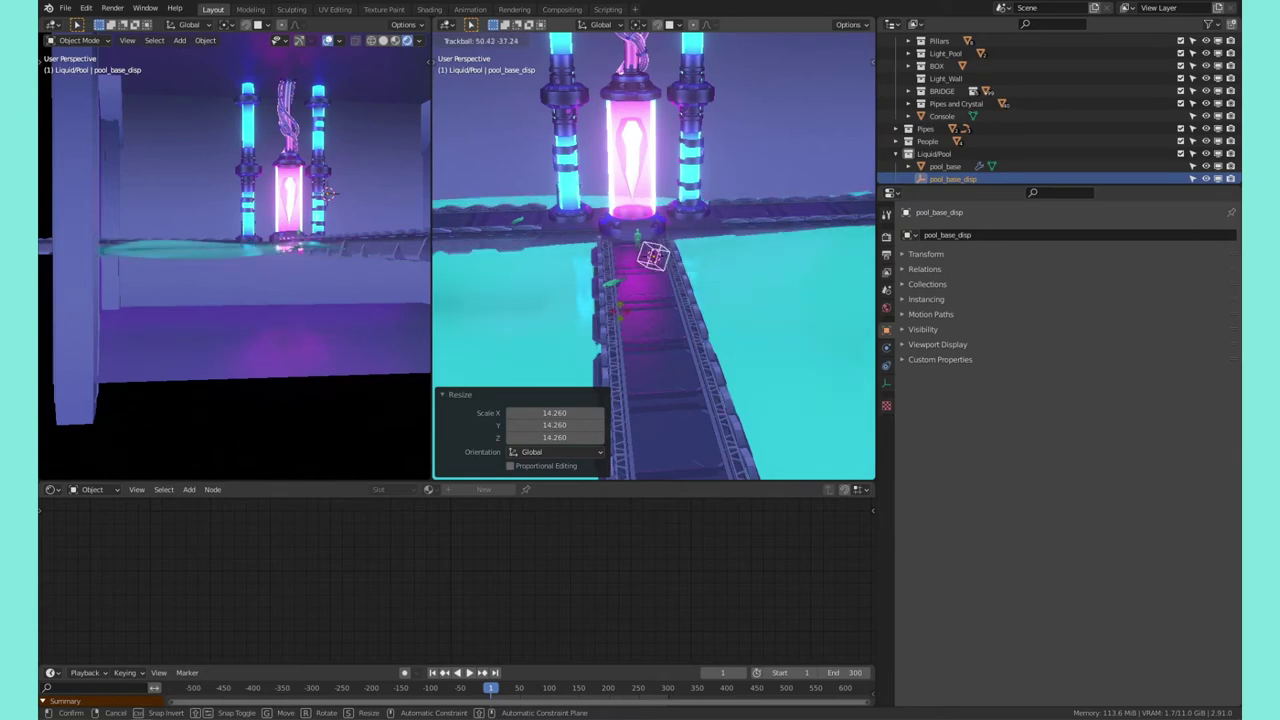
pyautogui.rightClick(668, 297)
pyautogui.scroll(-2, 676, 298)
pyautogui.moveTo(689, 300)
pyautogui.mouseDown(button='middle')
pyautogui.moveTo(617, 280)
pyautogui.moveTo(699, 283)
pyautogui.mouseUp(button='middle')
pyautogui.moveTo(583, 293); pyautogui.dragTo(607, 245, button='middle')
pyautogui.press('r')
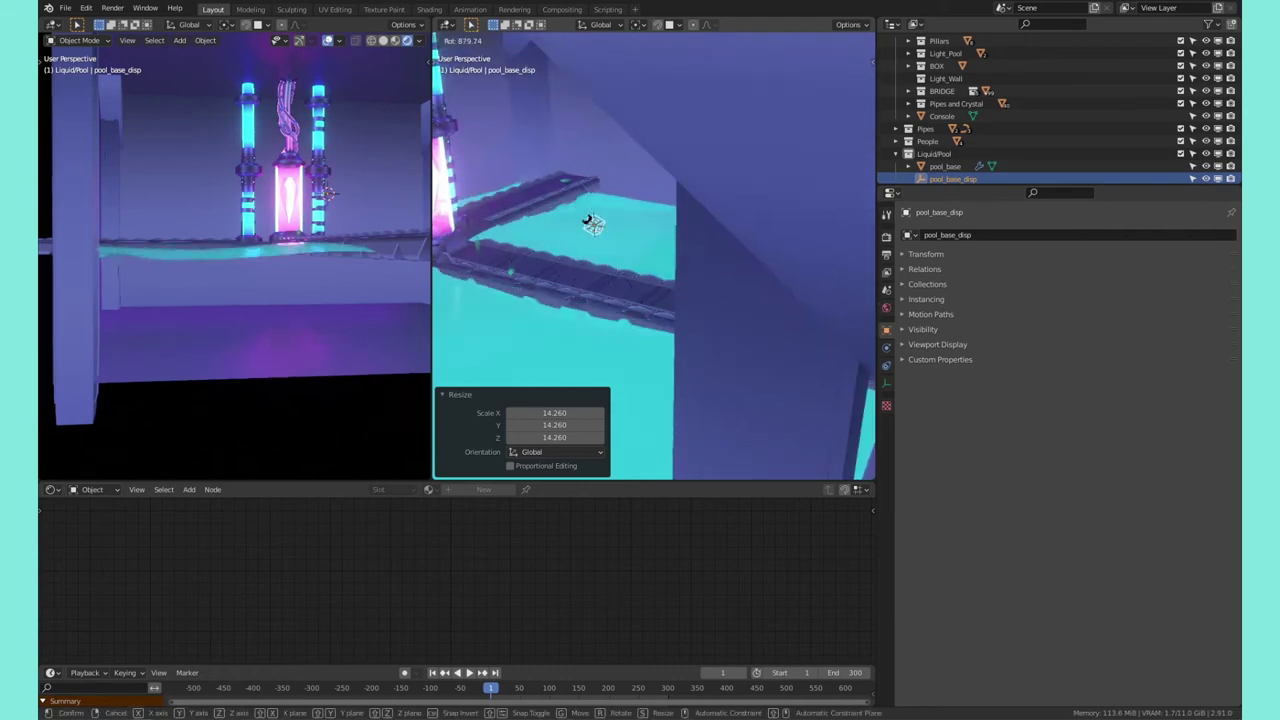
pyautogui.press('Escape')
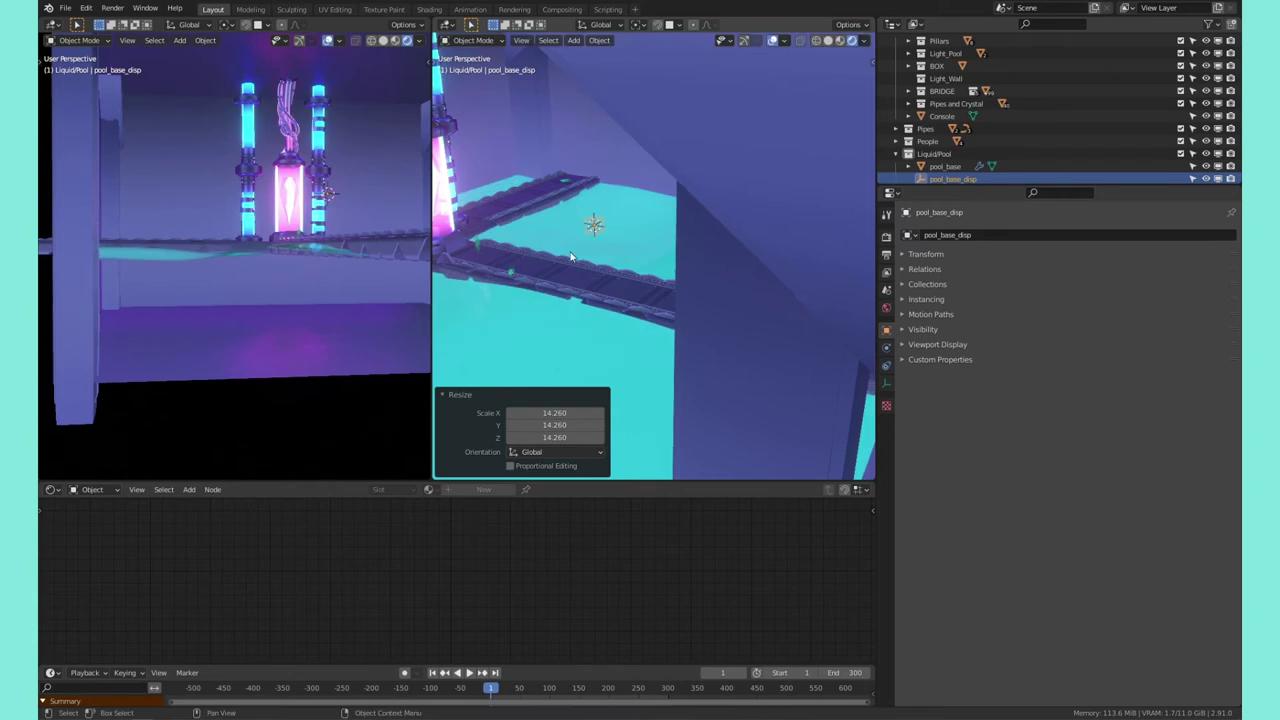
# Show the empty's transform values and drive its X rotation with the expression #frame
pyautogui.press('n')
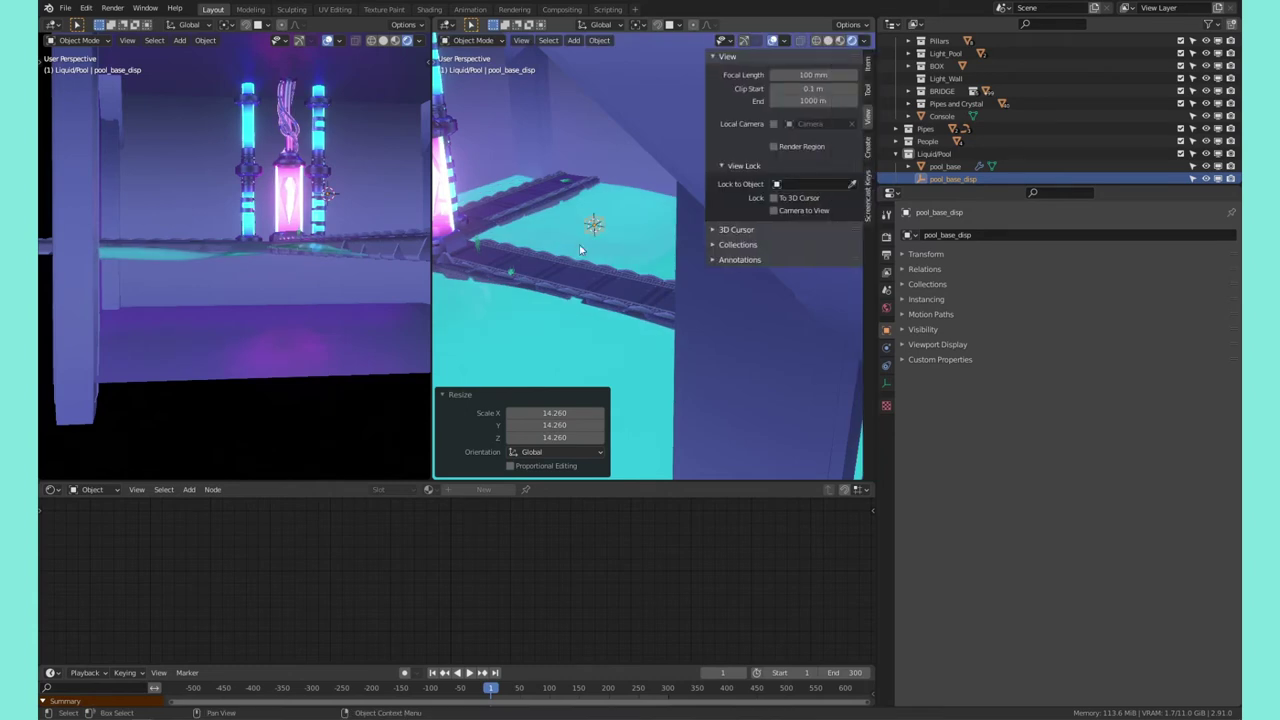
pyautogui.click(767, 57)
pyautogui.click(867, 70)
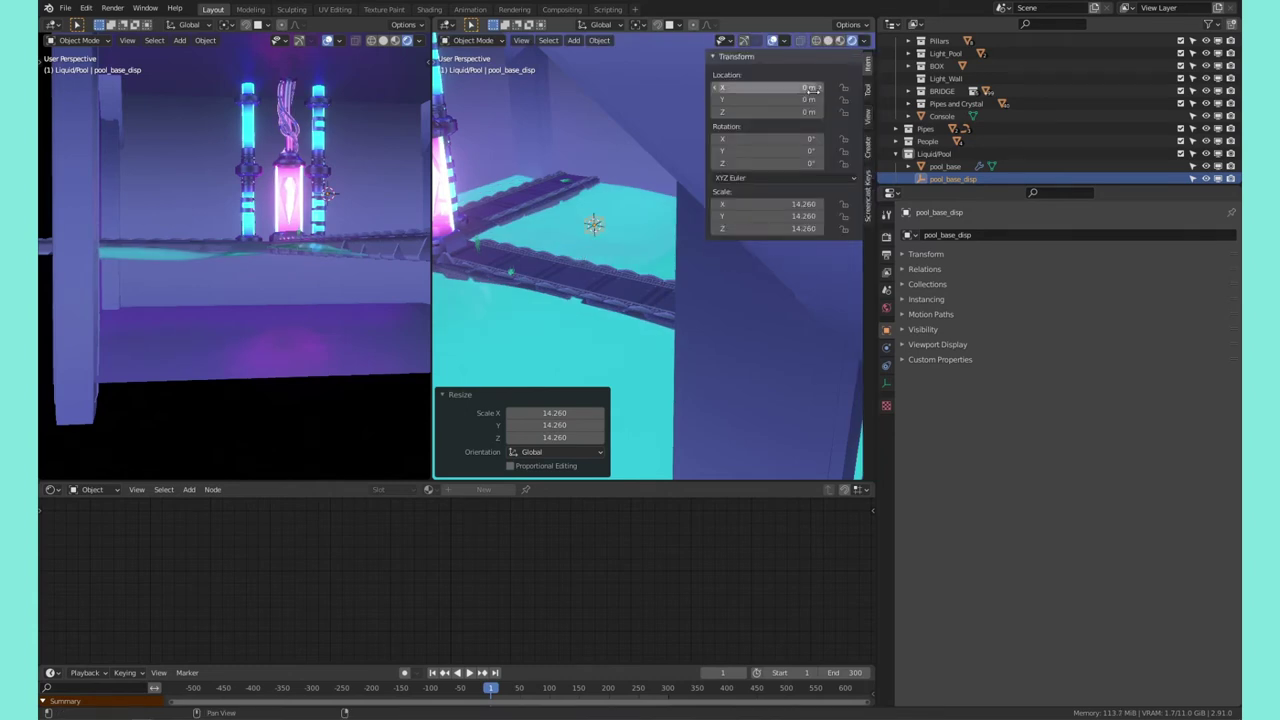
pyautogui.moveTo(540, 200); pyautogui.dragTo(578, 174, button='middle')
pyautogui.scroll(4, 609, 219)
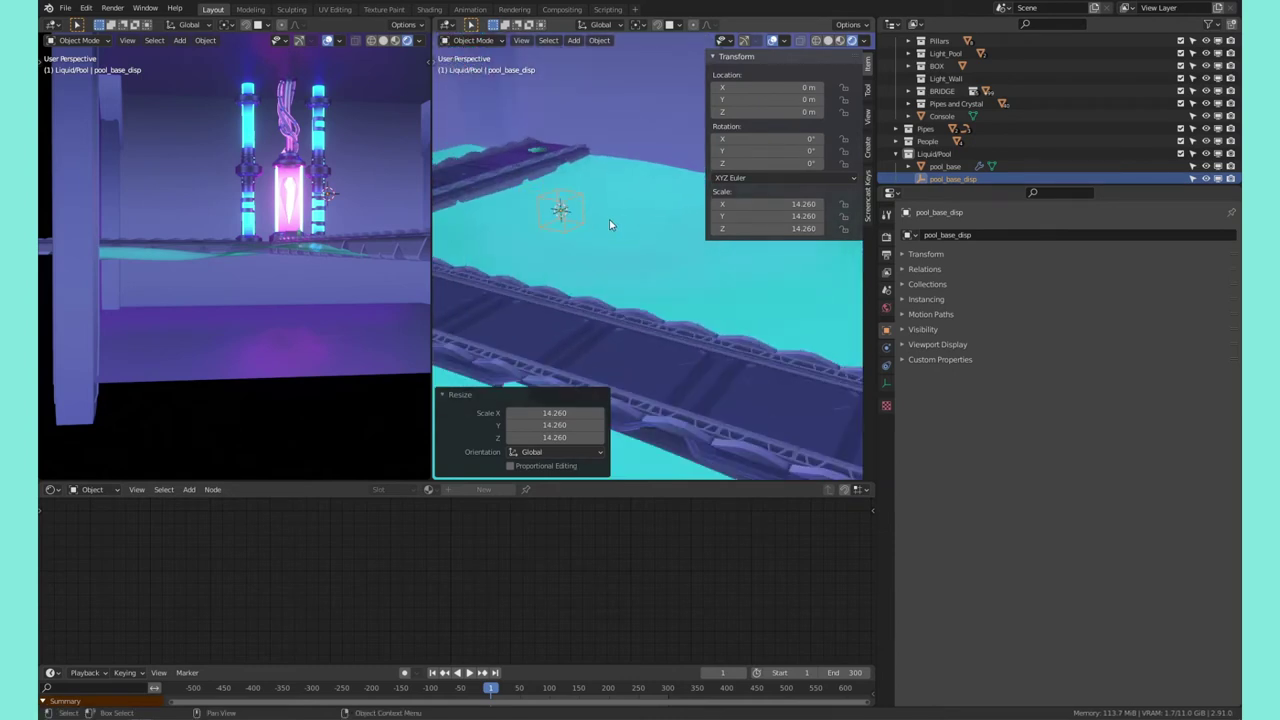
pyautogui.keyDown('shift'); pyautogui.moveTo(609, 225); pyautogui.dragTo(712, 263, button='middle'); pyautogui.keyUp('shift')
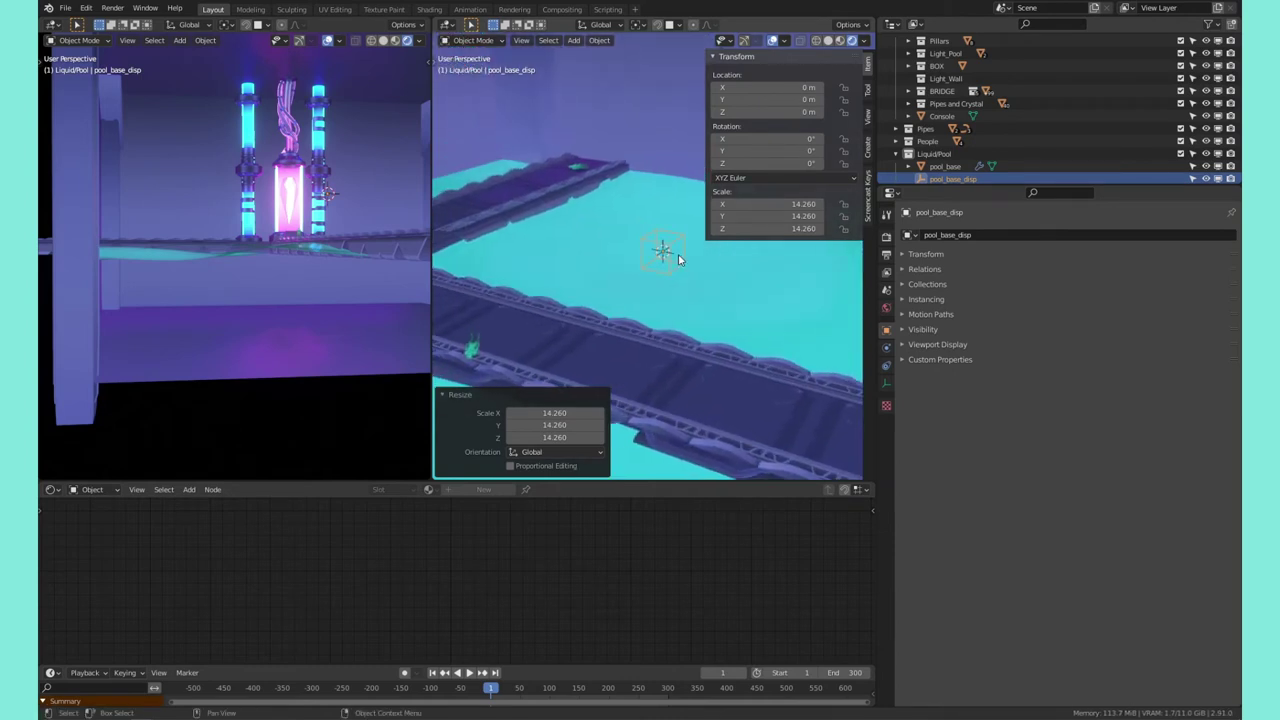
pyautogui.click(757, 138)
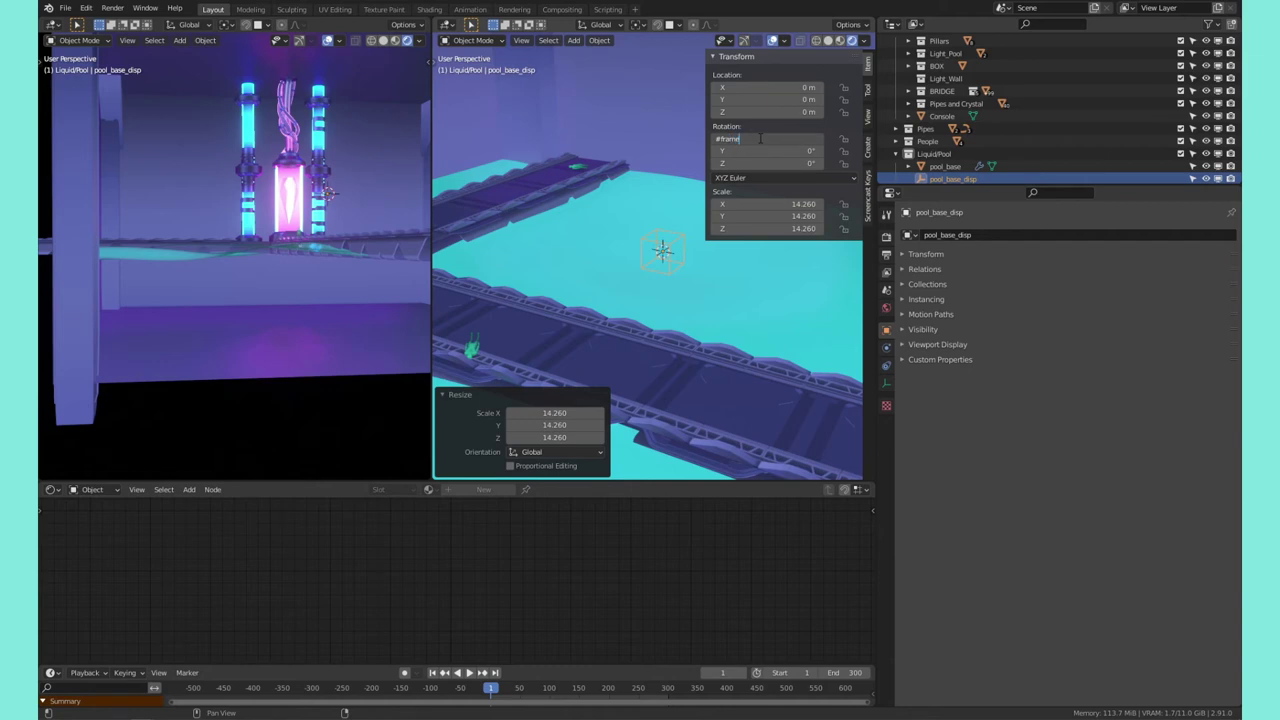
pyautogui.press('Return')
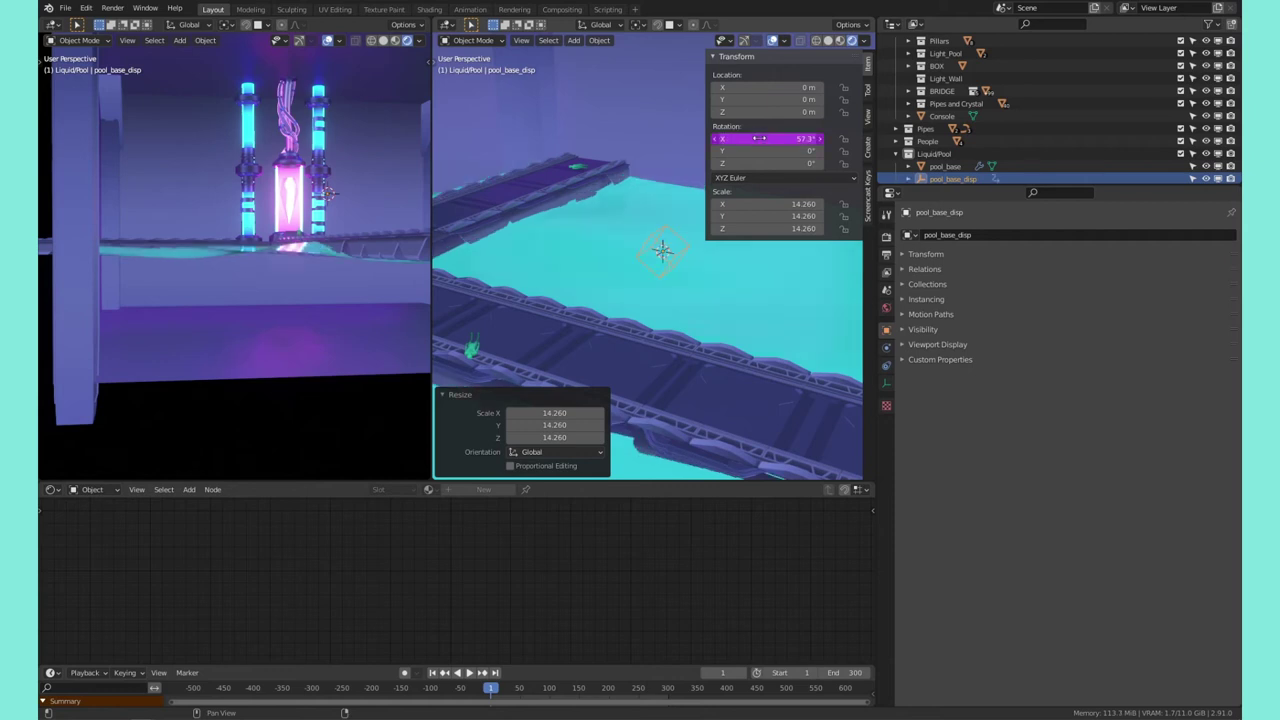
# Play the animation and change the empty's X rotation driver expression to frame/1000
pyautogui.press('space')
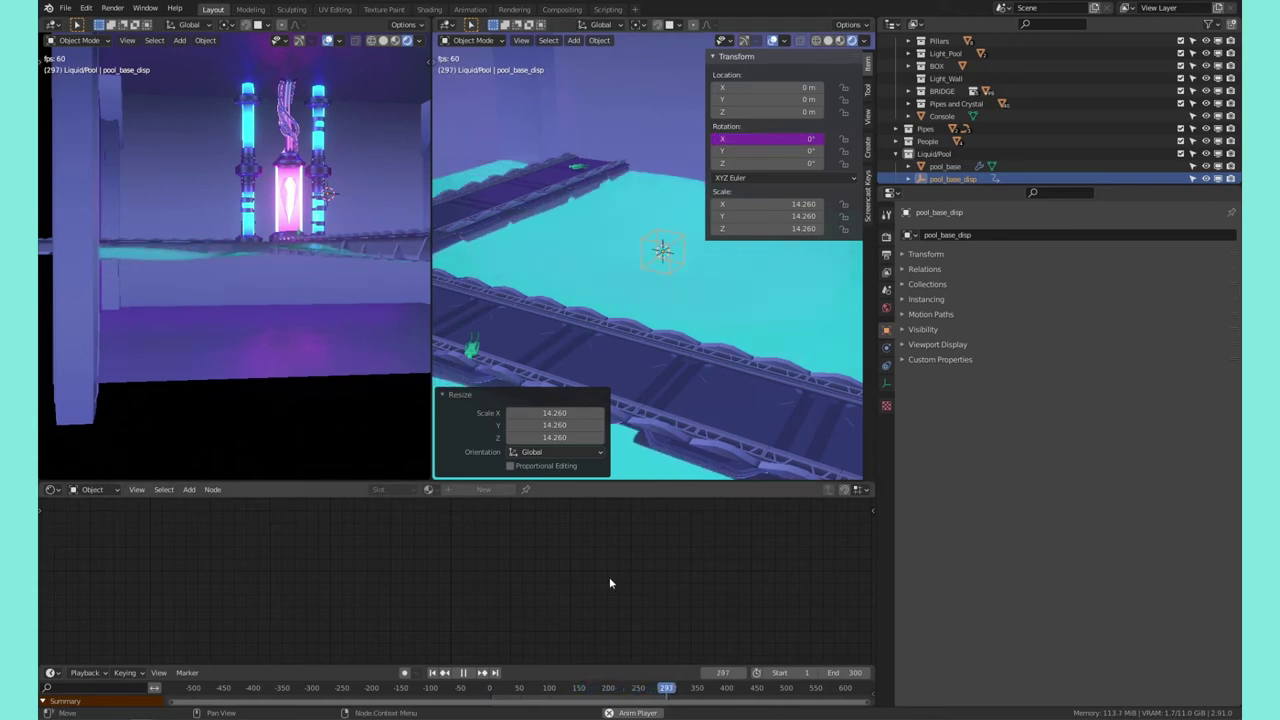
pyautogui.press('space')
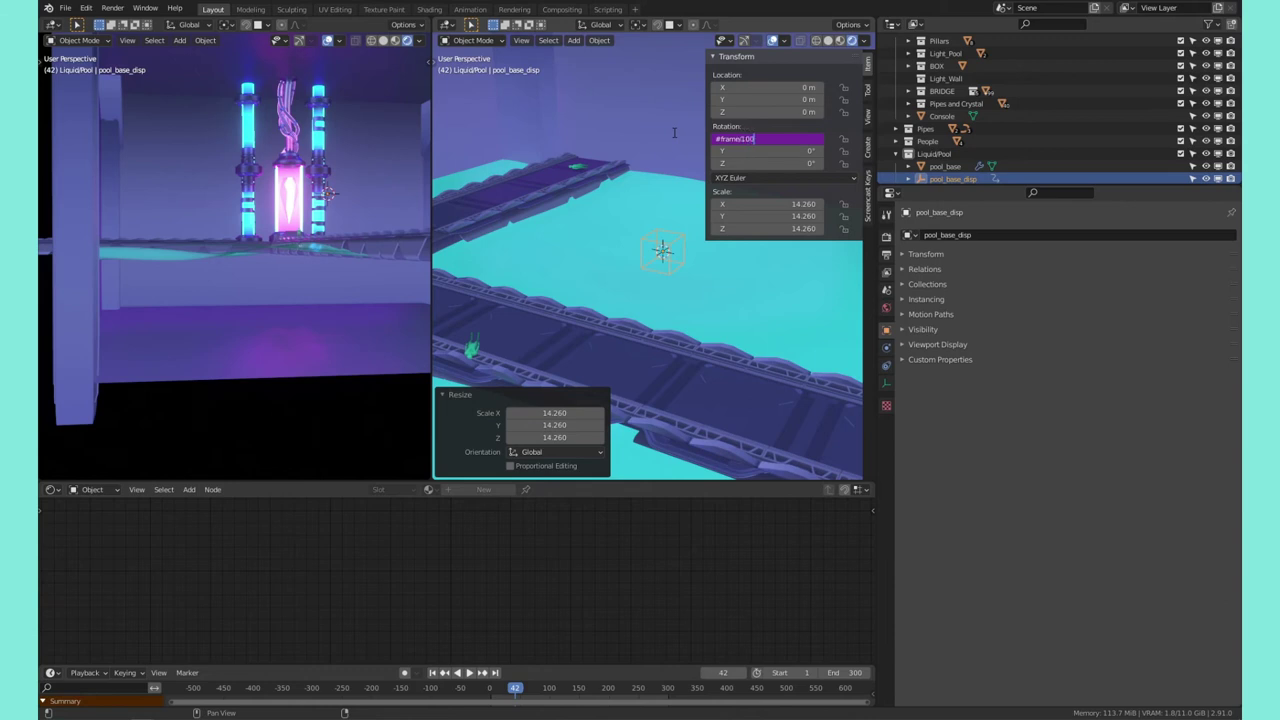
pyautogui.press('space')
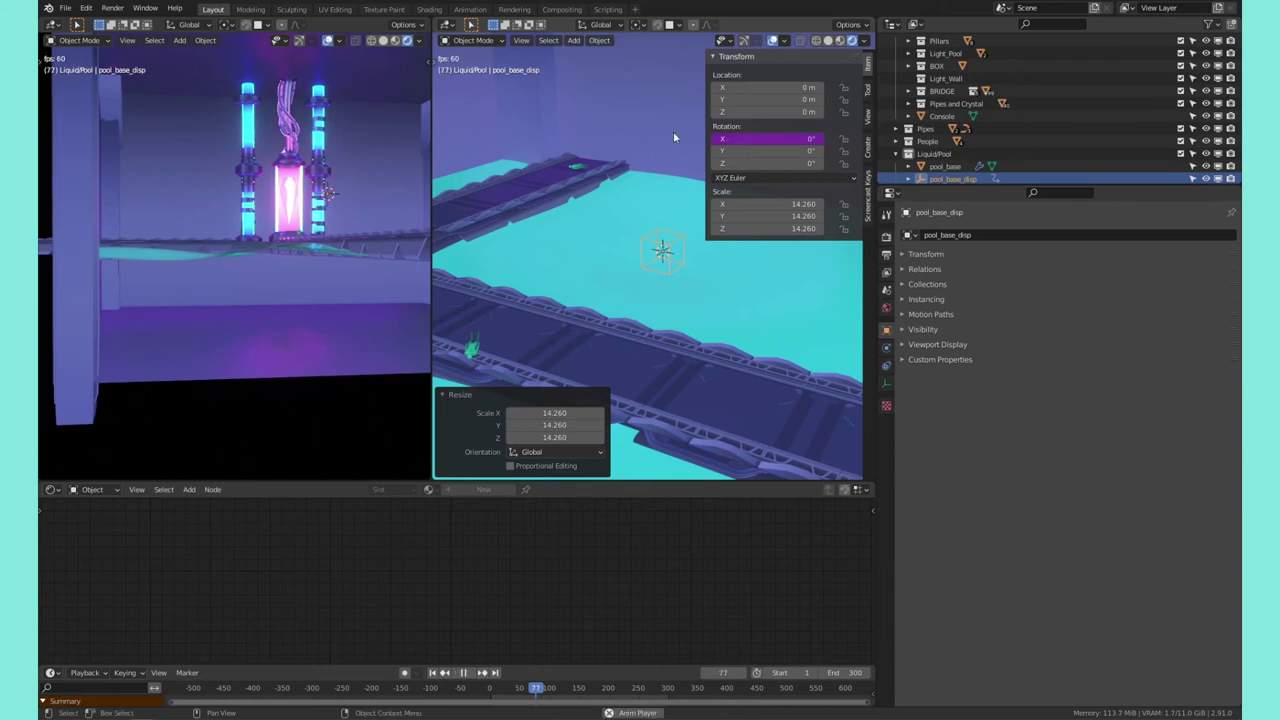
pyautogui.click(783, 139)
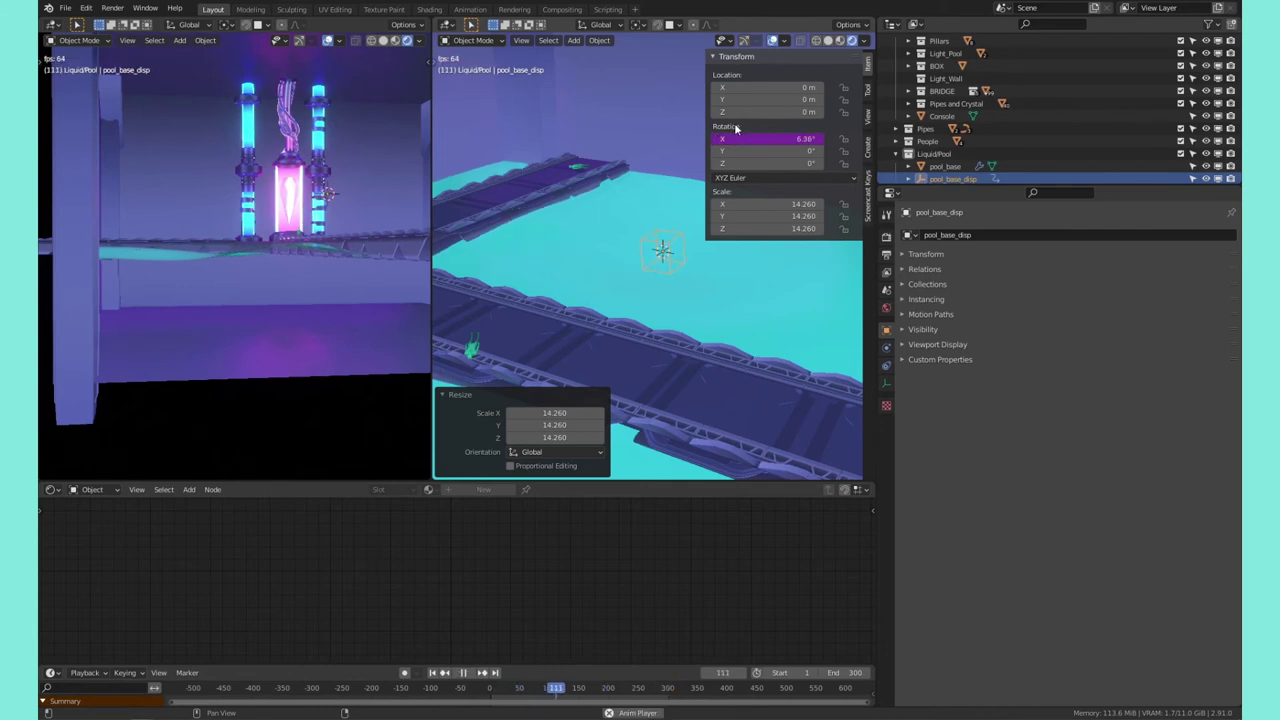
# Inspect the wave motion during playback and set the empty's X rotation driver expression to frame/100
pyautogui.moveTo(574, 207); pyautogui.dragTo(637, 269, button='middle')
pyautogui.scroll(9, 645, 274)
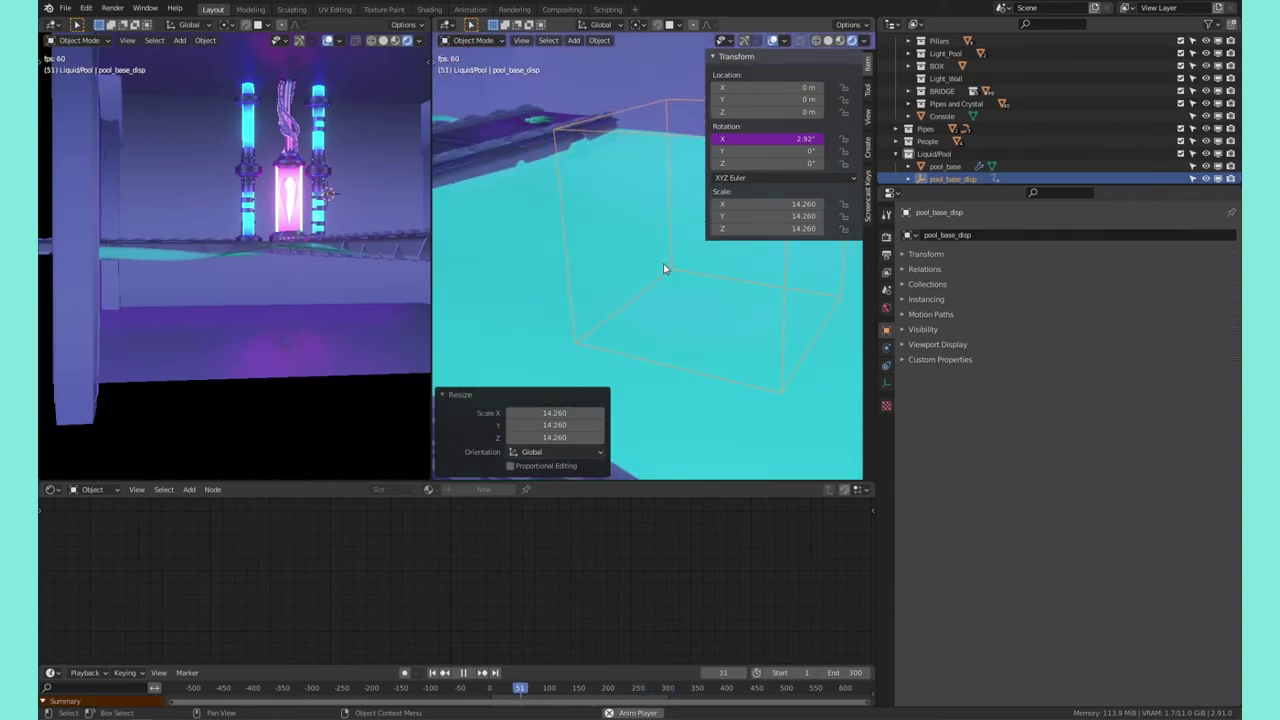
pyautogui.scroll(-8, 663, 263)
pyautogui.scroll(-10, 663, 405)
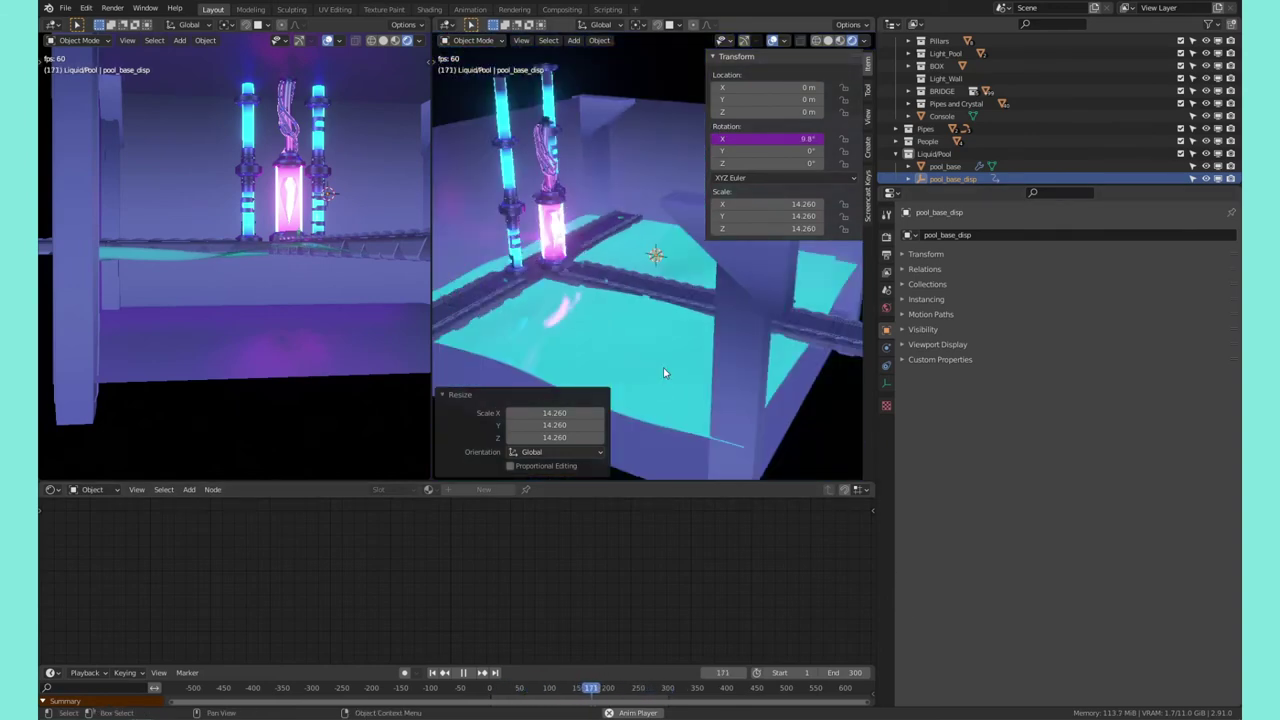
pyautogui.moveTo(660, 367); pyautogui.dragTo(688, 311, button='middle')
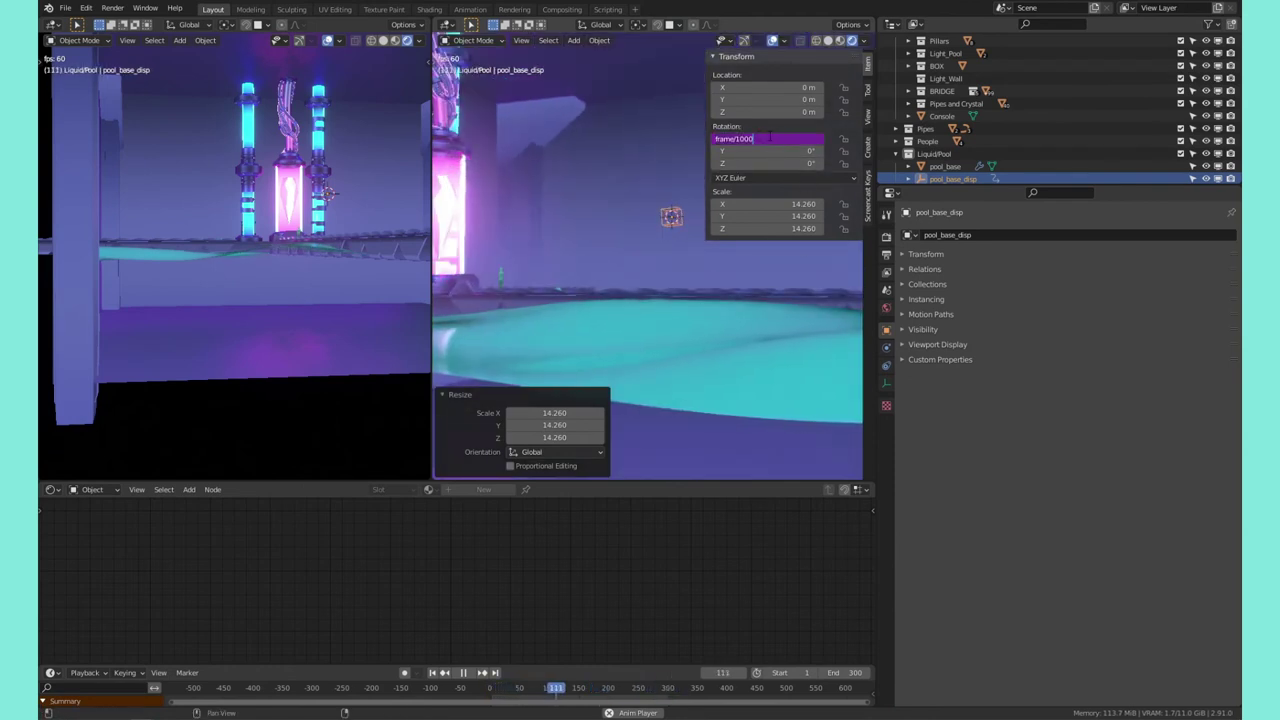
pyautogui.press('Return')
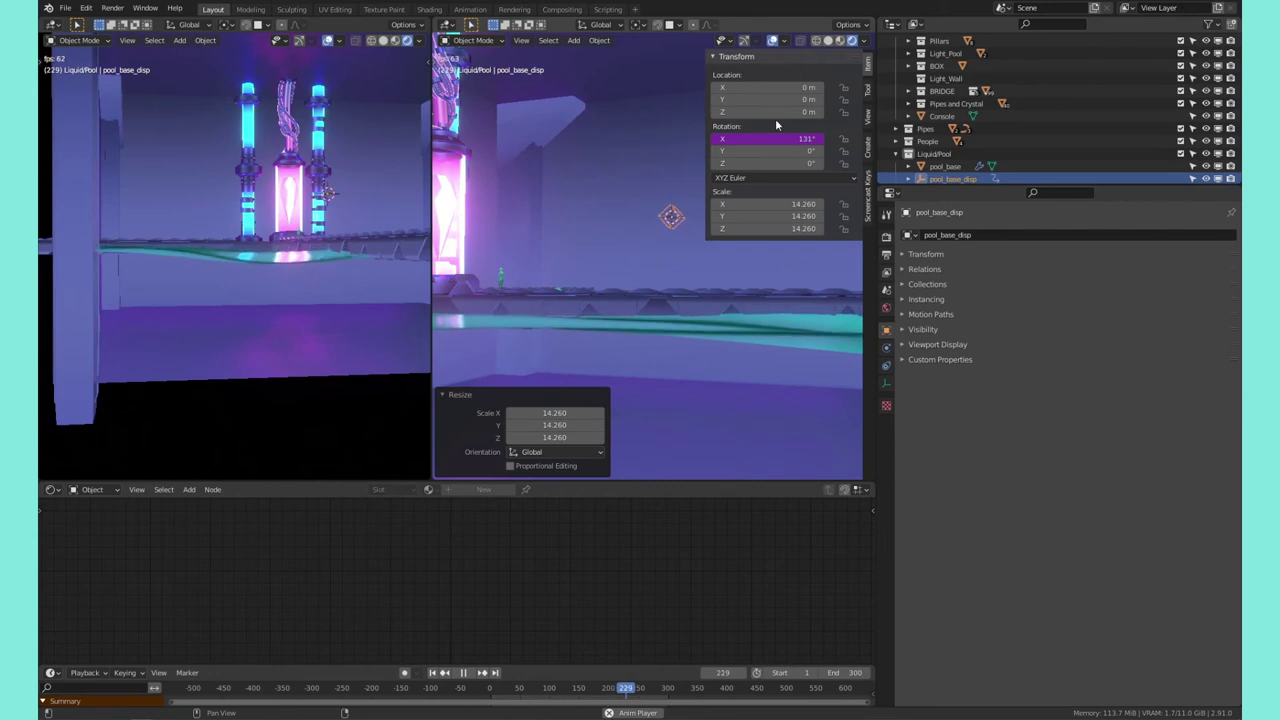
pyautogui.moveTo(613, 224); pyautogui.dragTo(643, 269, button='middle')
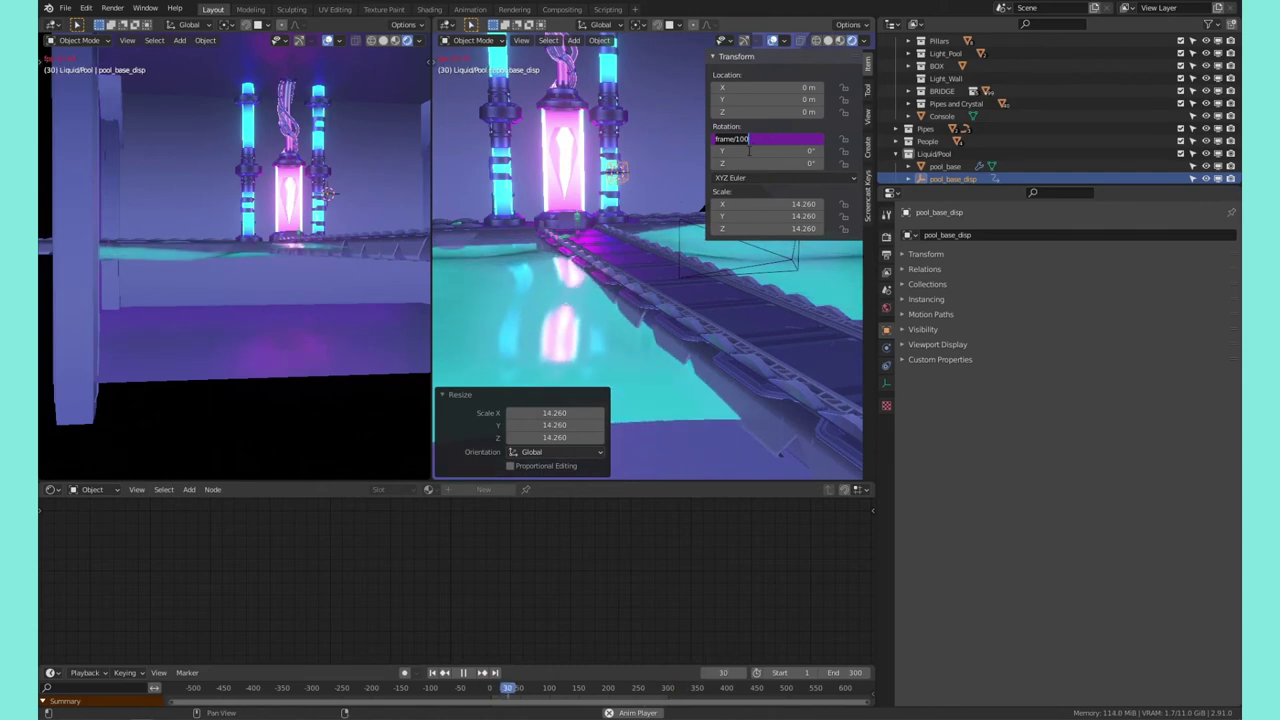
pyautogui.press('Return')
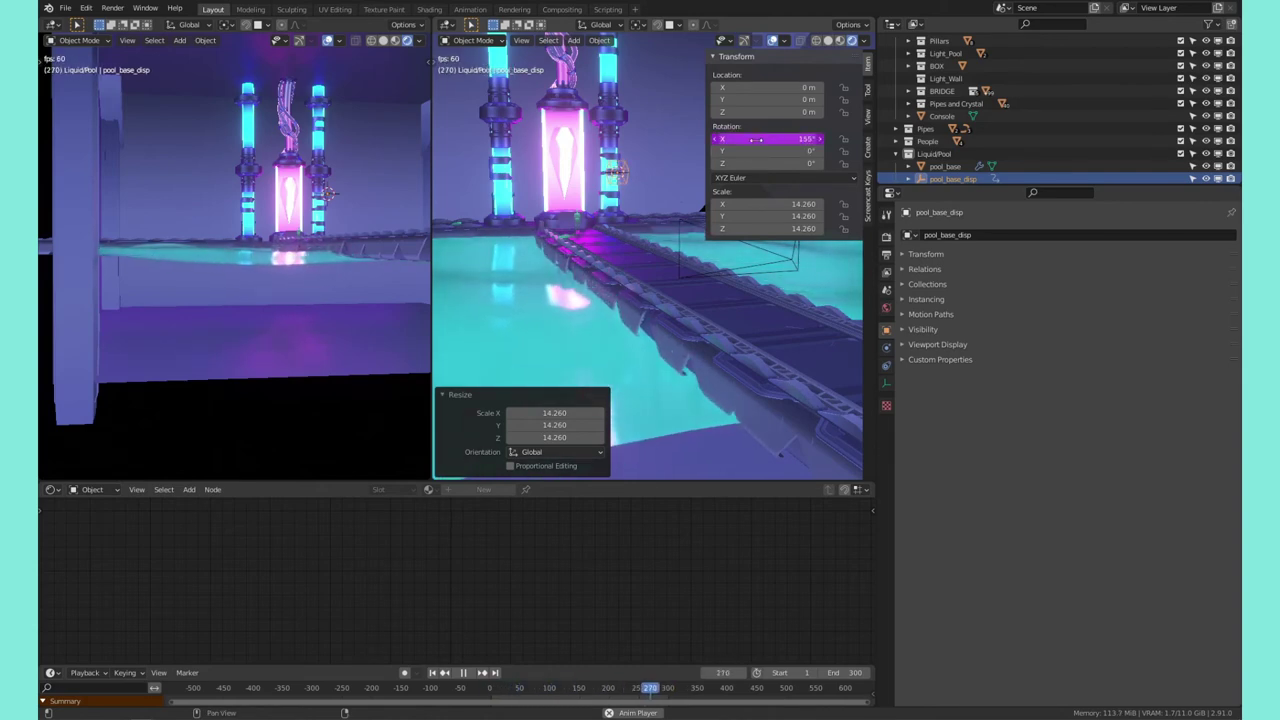
# Drive the empty's Y and Z rotations with the expression #frame/100 and save the file
pyautogui.click(753, 151)
pyautogui.write('#frame/100')
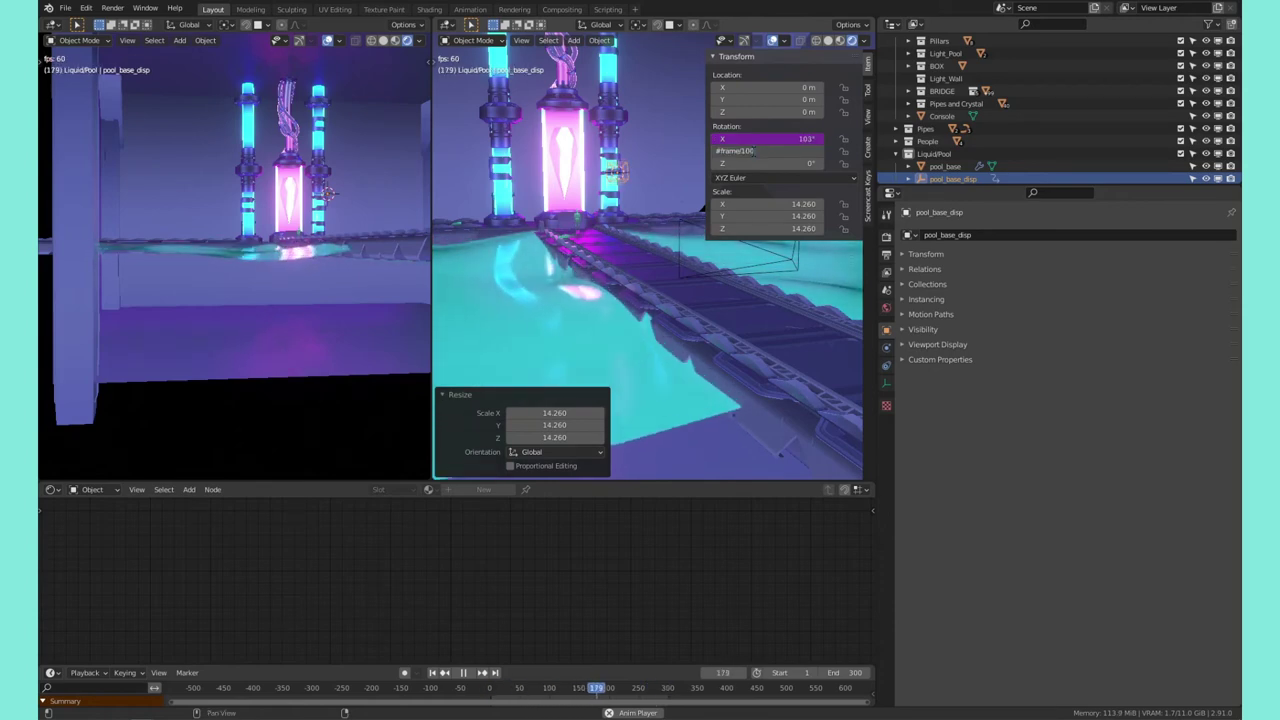
pyautogui.press('Return')
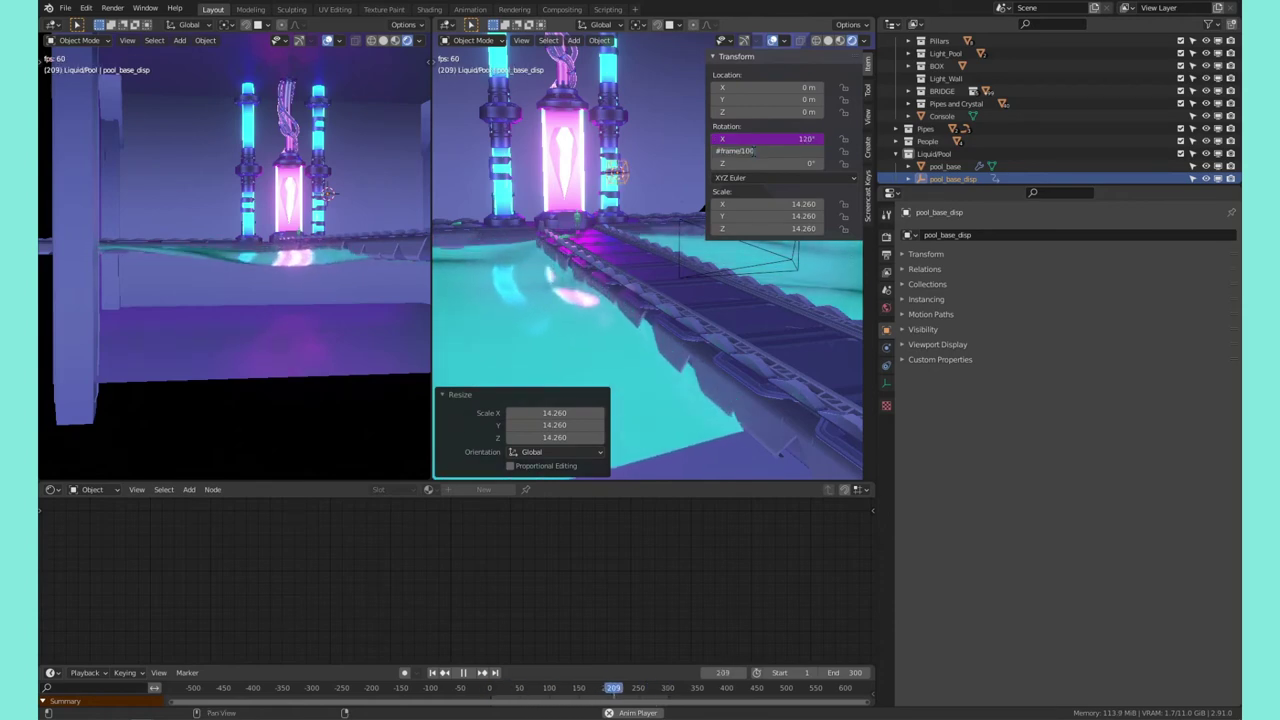
pyautogui.click(766, 164)
pyautogui.write('#frame/100')
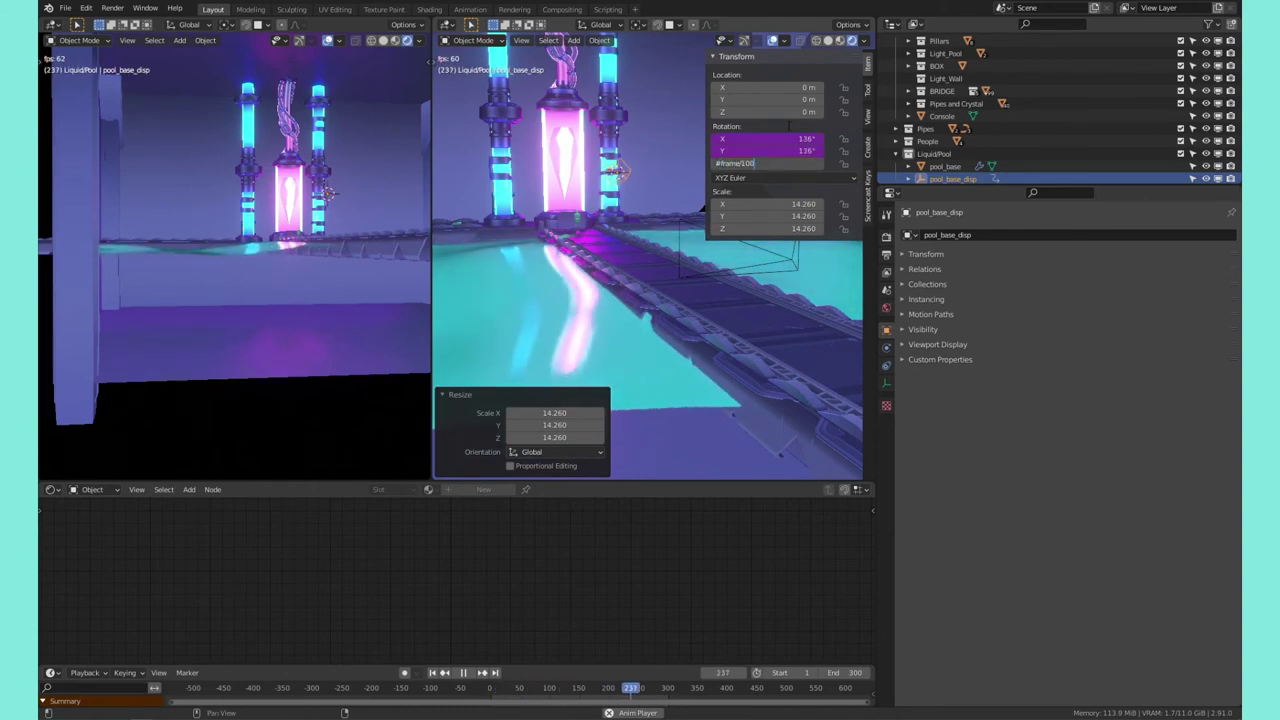
pyautogui.press('Return')
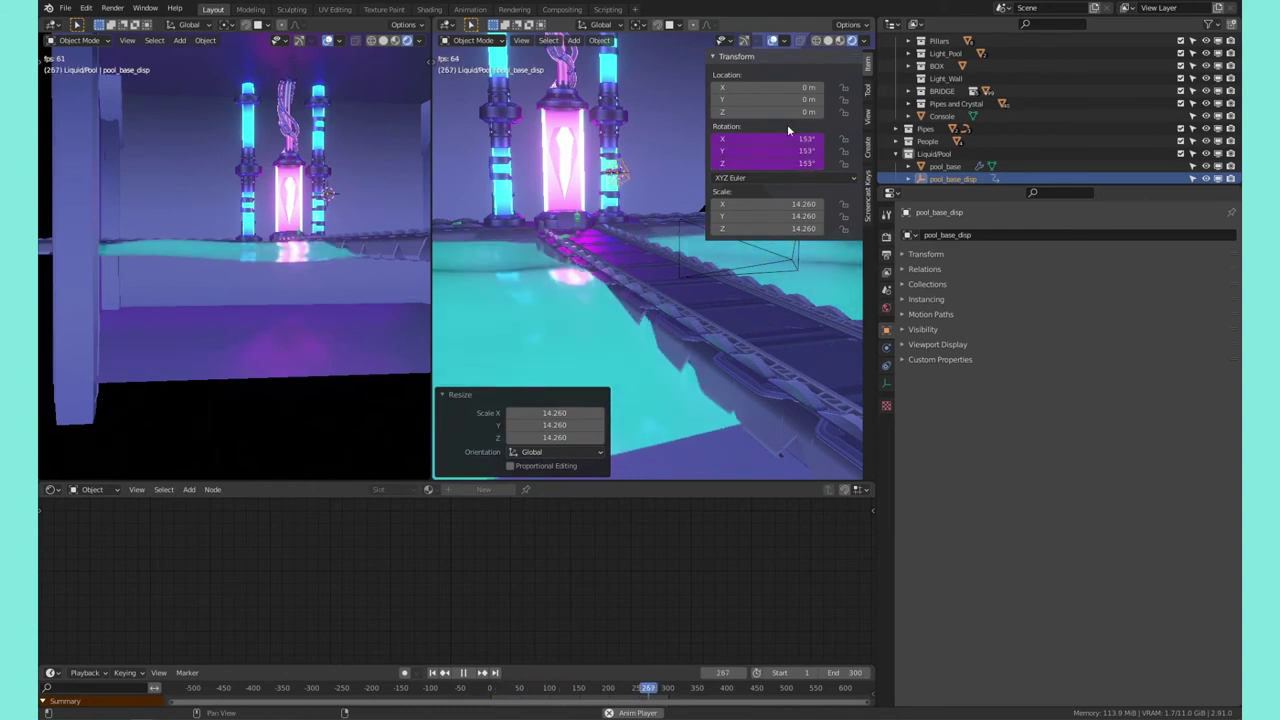
pyautogui.hotkey('ctrl', 's')
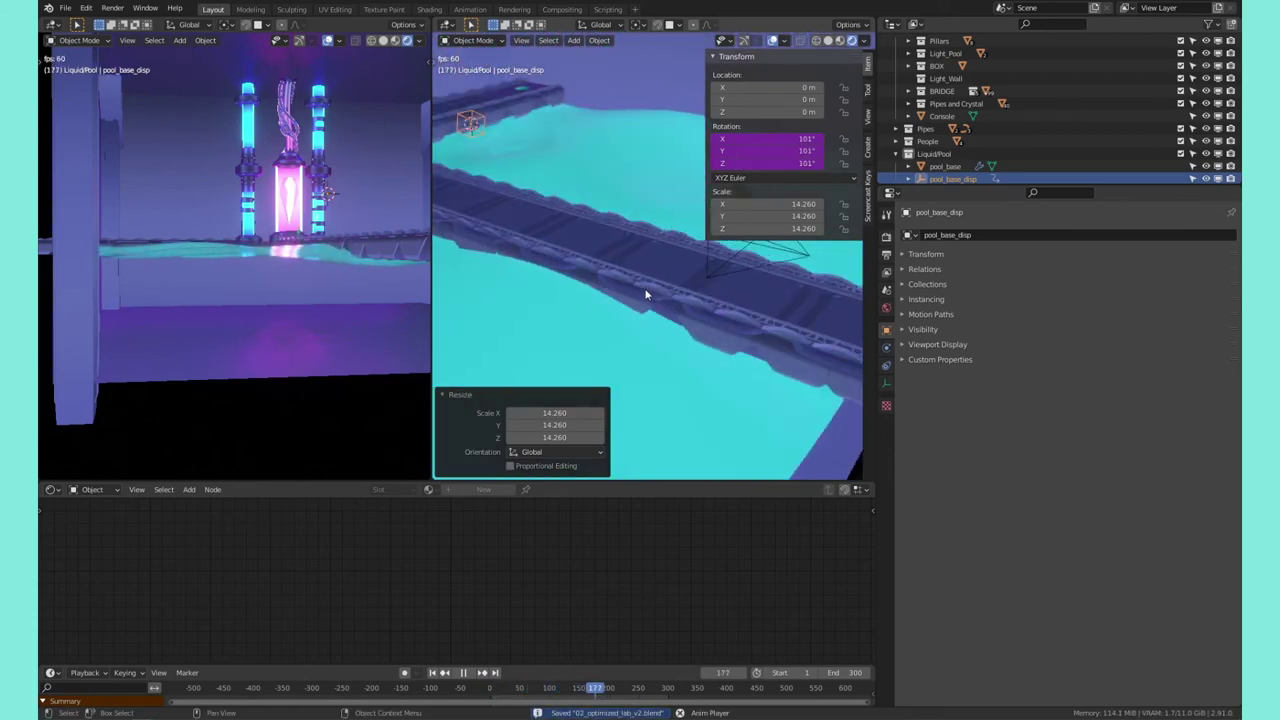
pyautogui.scroll(-4, 353, 289)
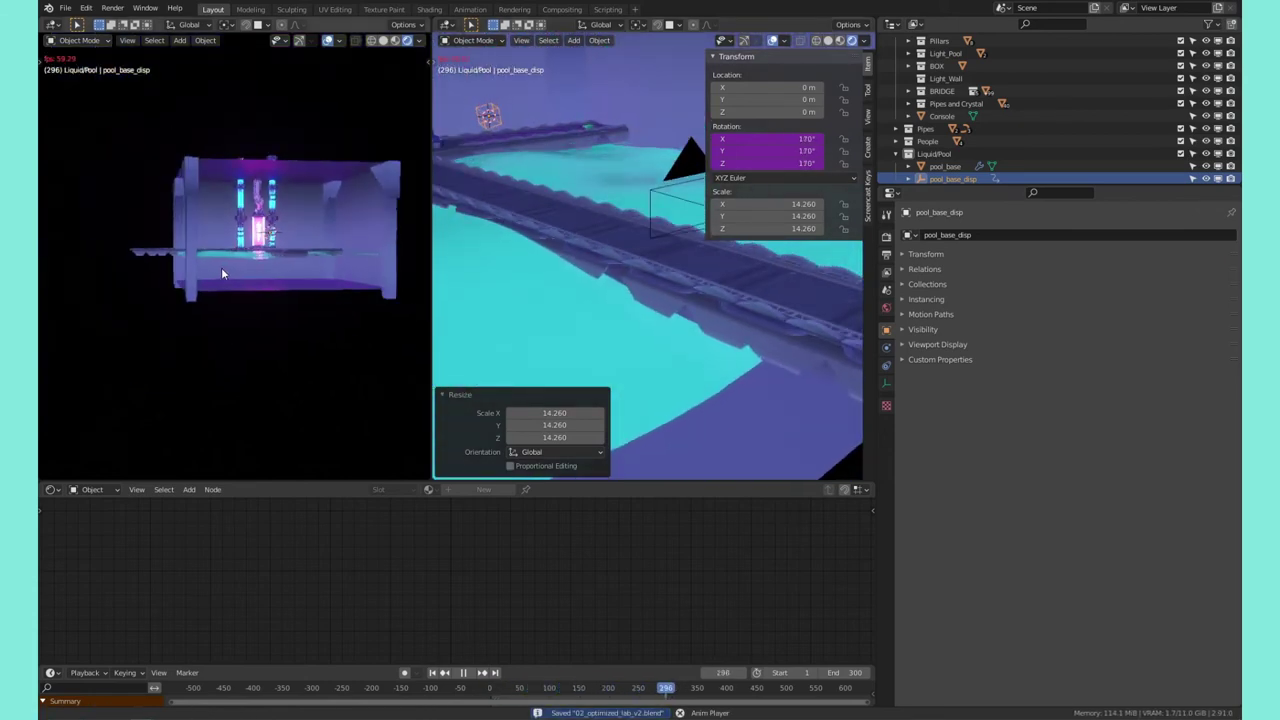
# Select the pool surface, enlarge the node editor to show its Liquid material, and hide the transform values
pyautogui.moveTo(221, 267); pyautogui.dragTo(217, 297, button='middle')
pyautogui.scroll(4, 308, 300)
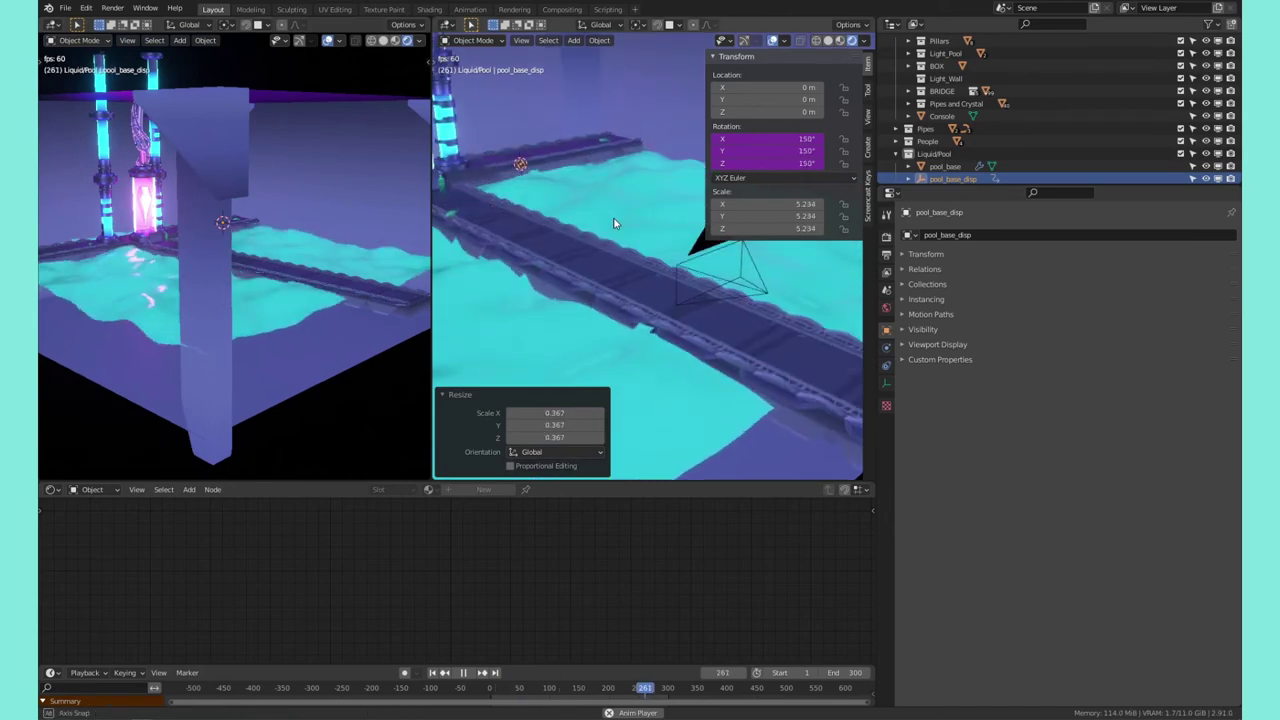
pyautogui.moveTo(615, 223); pyautogui.dragTo(590, 229, button='middle')
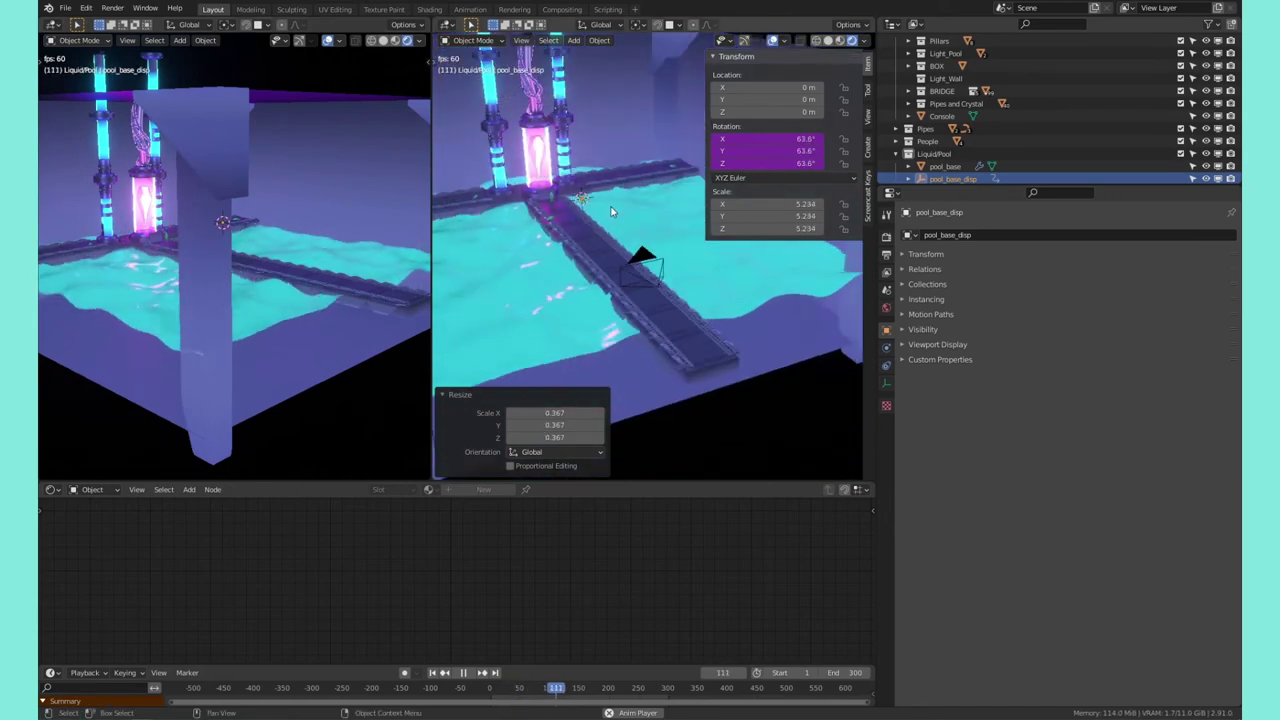
pyautogui.click(551, 277)
pyautogui.scroll(-5, 571, 594)
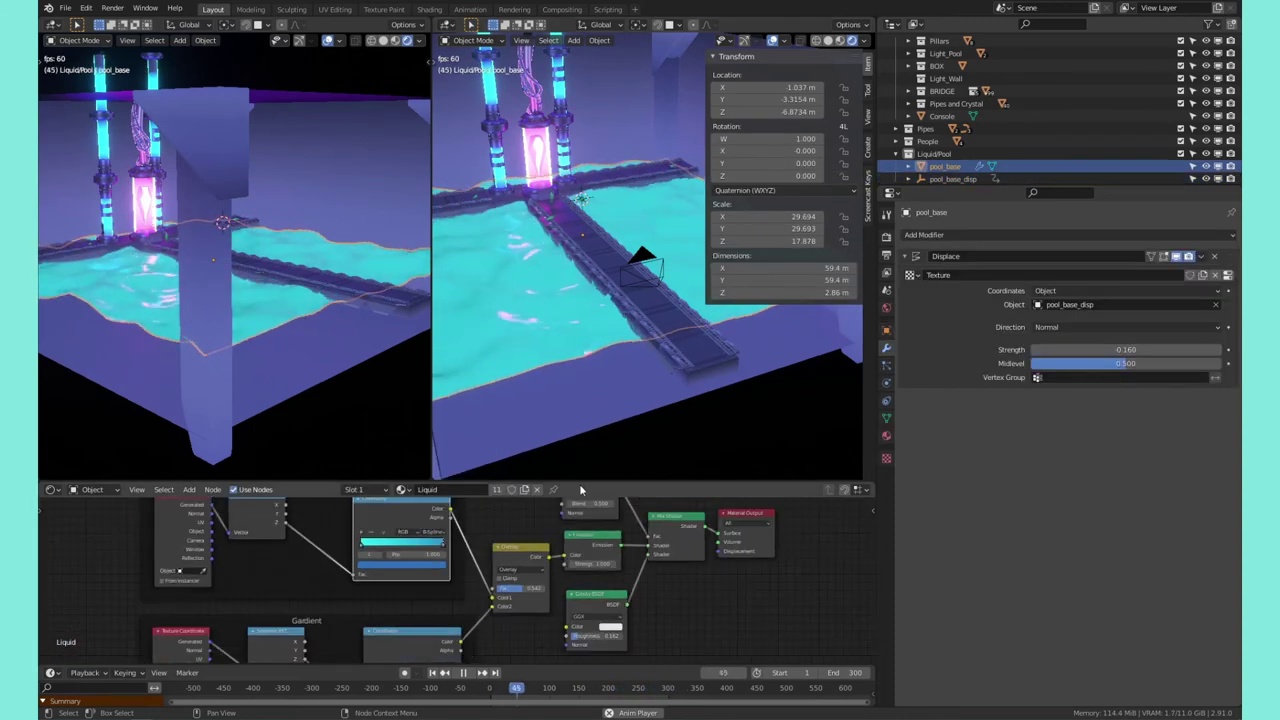
pyautogui.moveTo(590, 482); pyautogui.dragTo(592, 406)
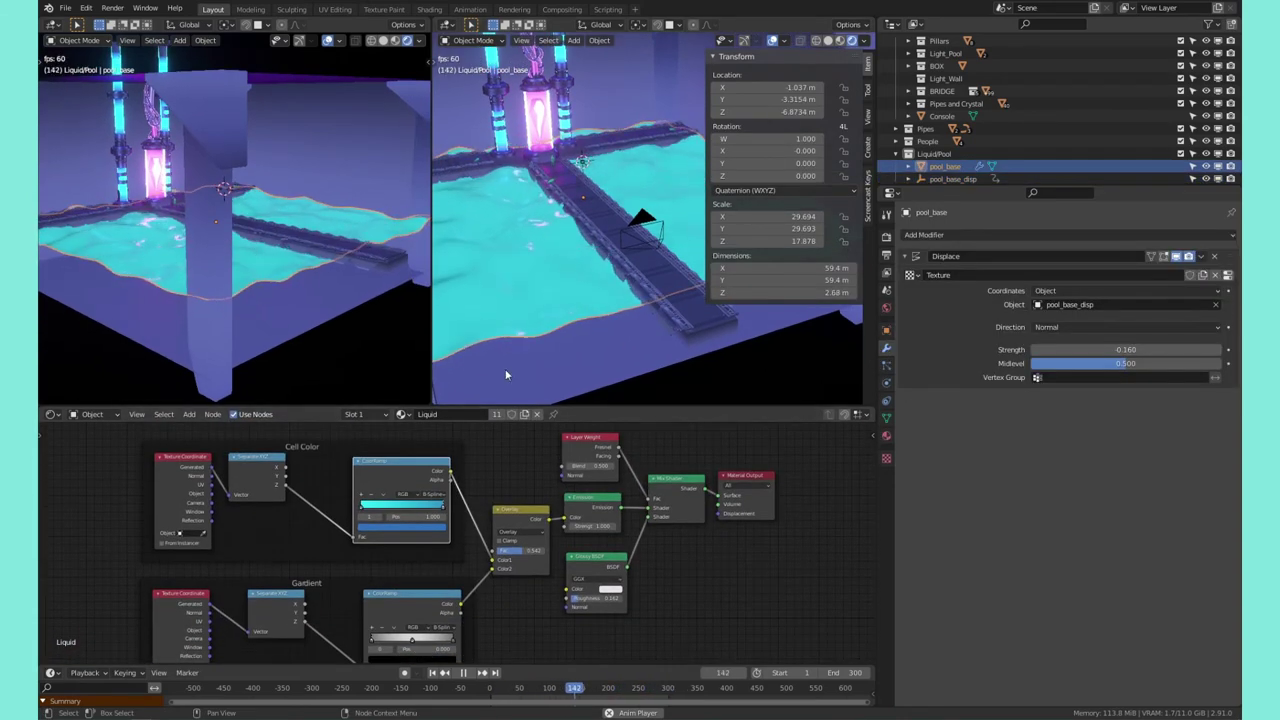
pyautogui.press('n')
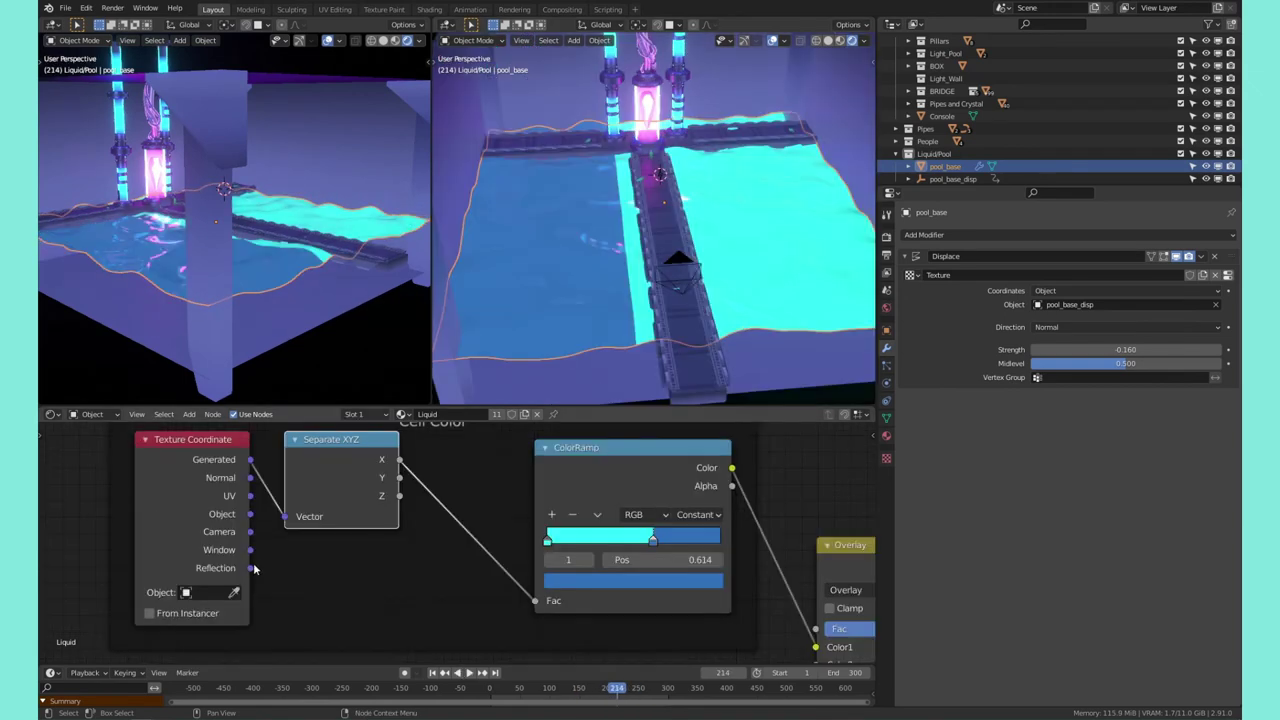
# In the Cell Color group, feed Reflection coordinates into Separate XYZ and its Z output into the ColorRamp factor
pyautogui.moveTo(250, 568); pyautogui.dragTo(193, 531)
pyautogui.moveTo(398, 494); pyautogui.dragTo(453, 531)
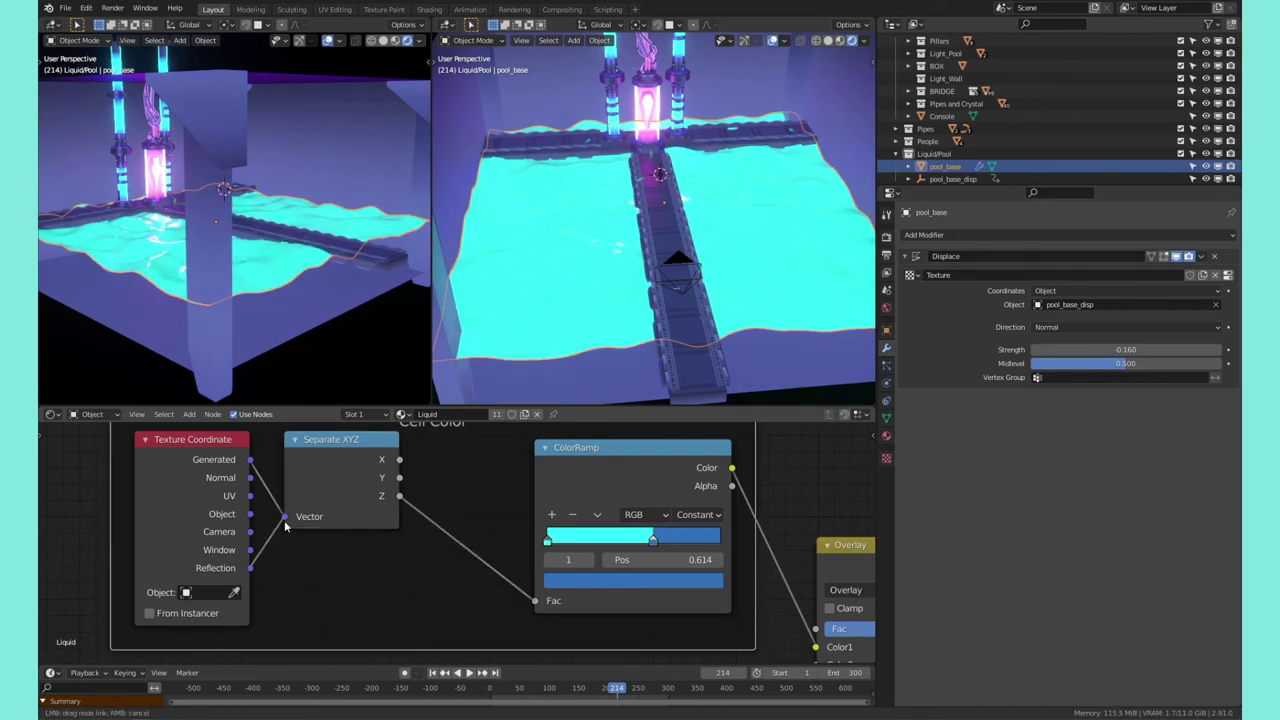
pyautogui.moveTo(284, 520); pyautogui.dragTo(285, 516)
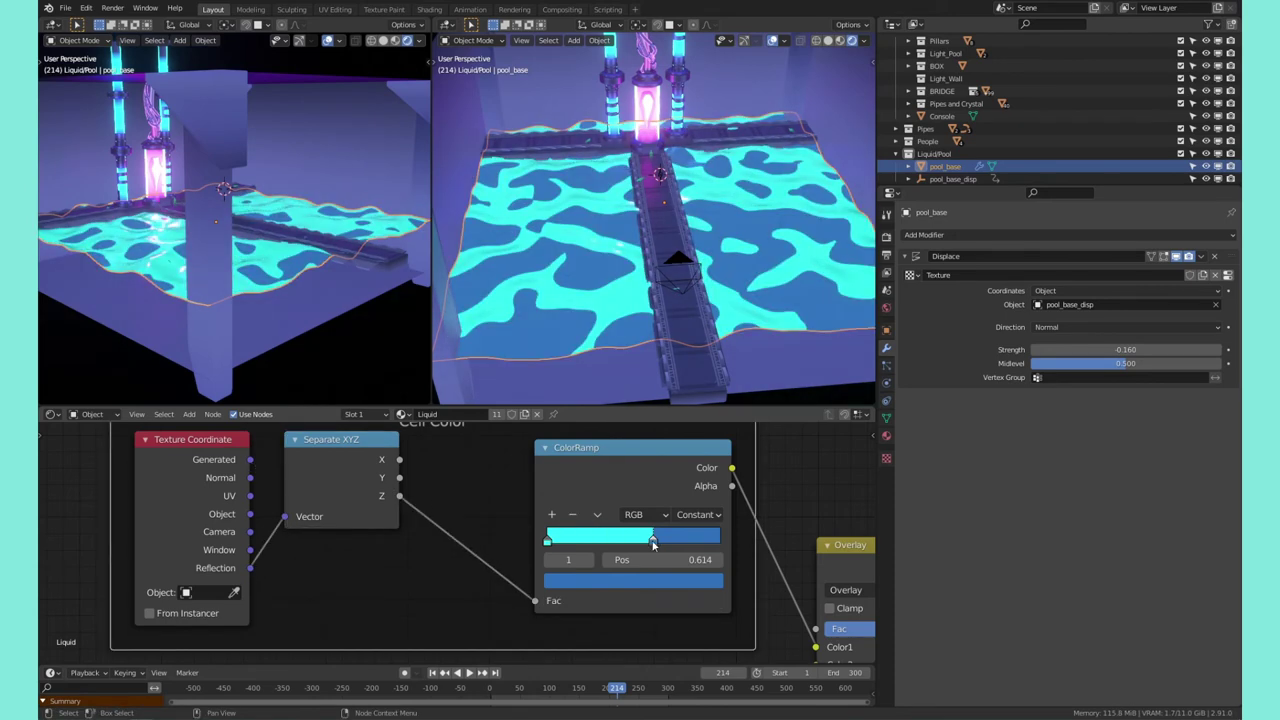
# Adjust the blue stop of the Cell Color ramp to position 0.514 while checking the pool pattern
pyautogui.moveTo(653, 543); pyautogui.dragTo(665, 497)
pyautogui.scroll(2, 620, 258)
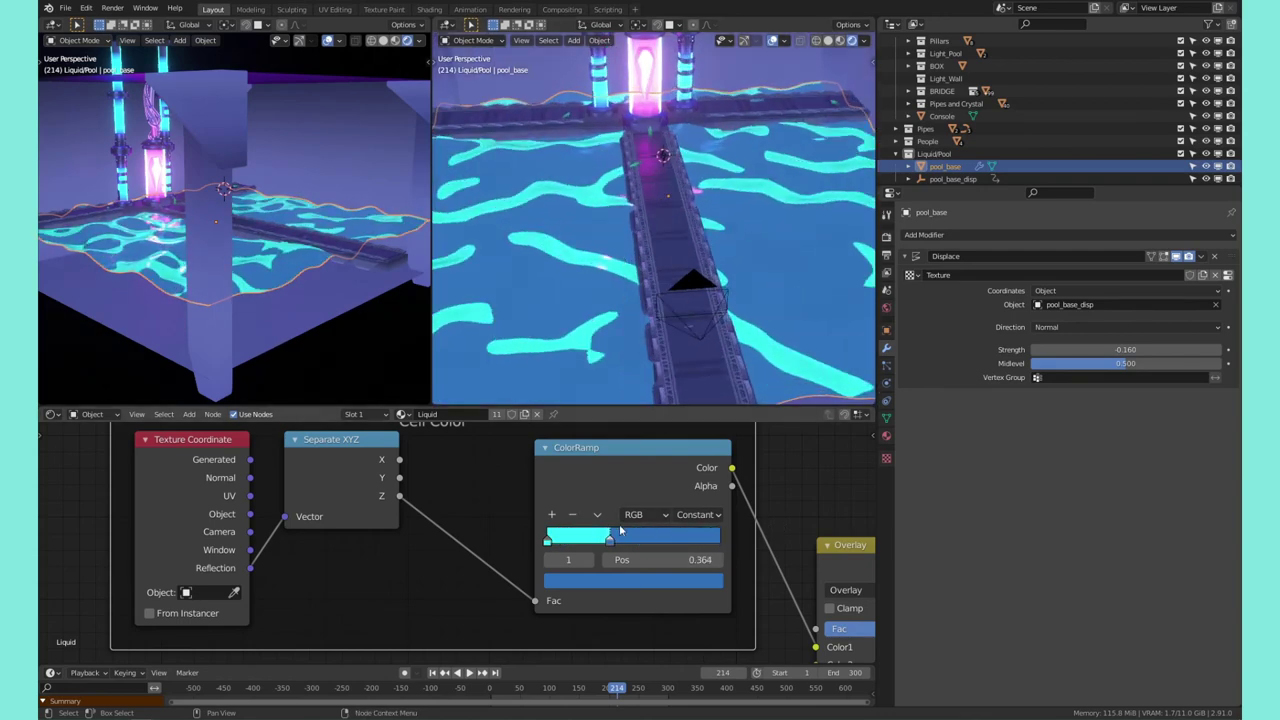
pyautogui.moveTo(610, 537); pyautogui.dragTo(648, 540)
pyautogui.moveTo(605, 255)
pyautogui.mouseDown(button='middle')
pyautogui.moveTo(590, 265)
pyautogui.moveTo(604, 241)
pyautogui.moveTo(608, 256)
pyautogui.mouseUp(button='middle')
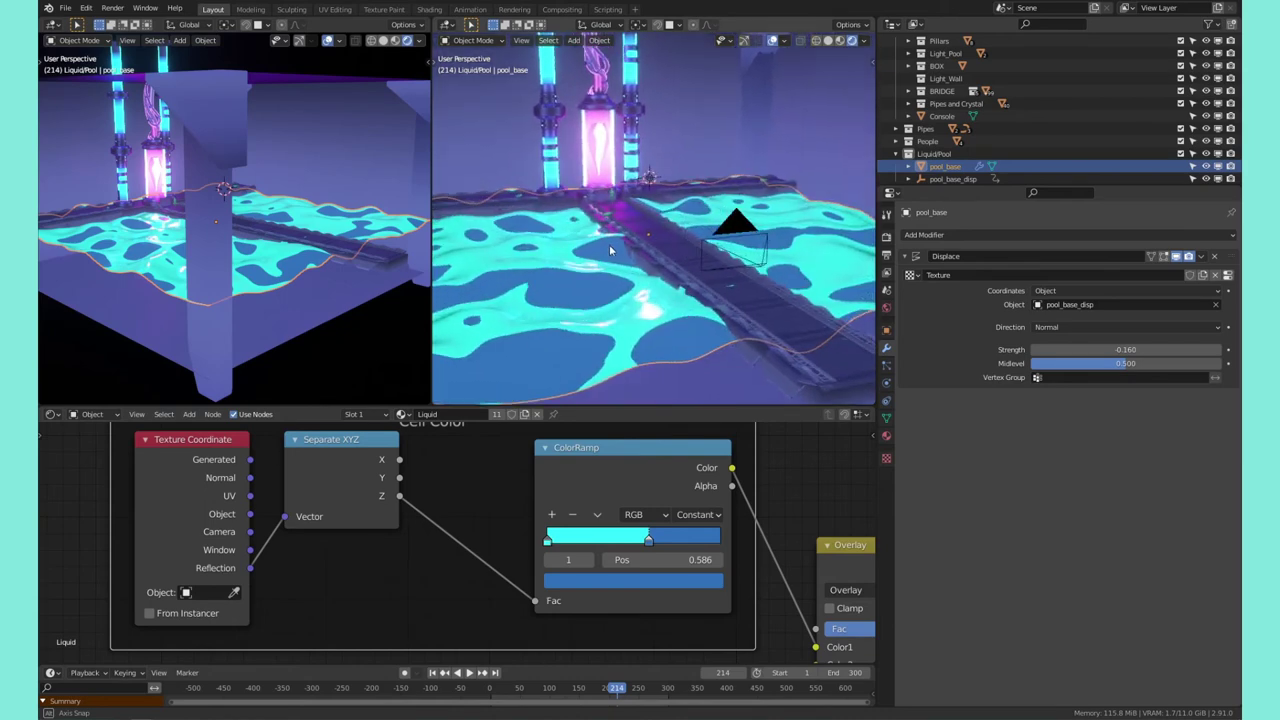
pyautogui.click(636, 542)
pyautogui.moveTo(650, 280)
pyautogui.mouseDown(button='middle')
pyautogui.moveTo(649, 300)
pyautogui.moveTo(507, 305)
pyautogui.moveTo(590, 245)
pyautogui.moveTo(649, 277)
pyautogui.moveTo(644, 292)
pyautogui.mouseUp(button='middle')
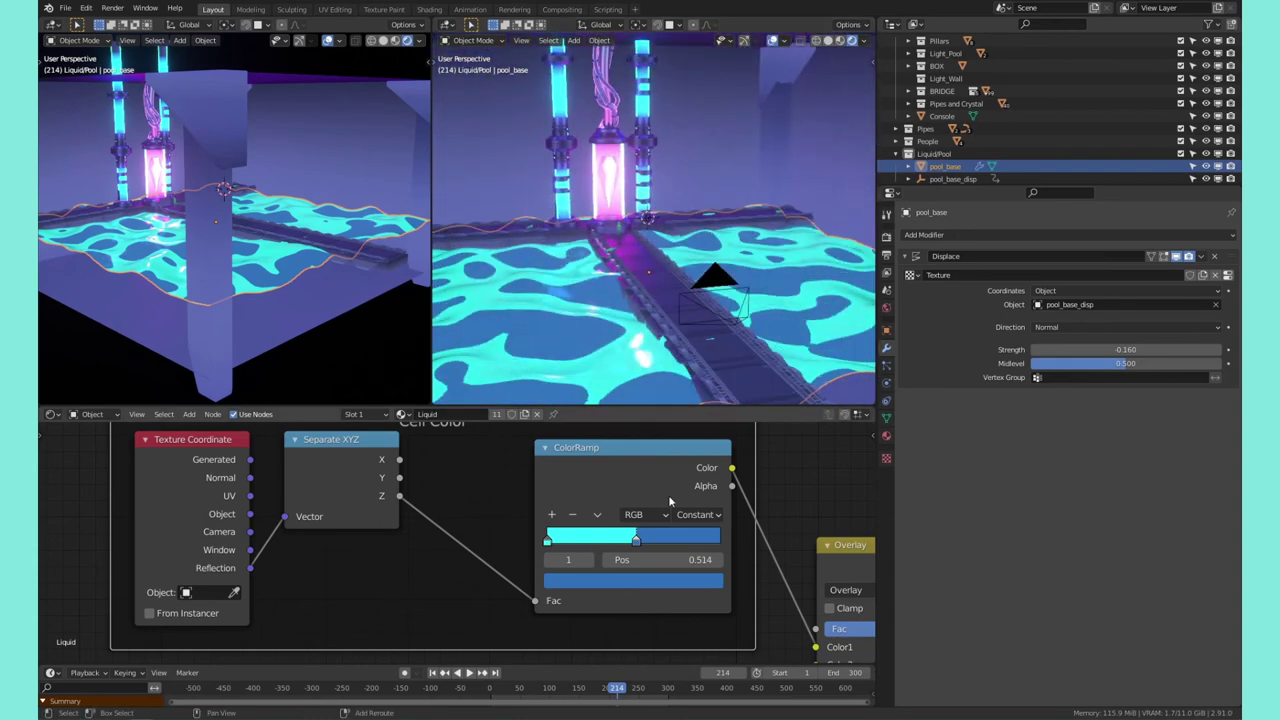
# Switch the Cell Color ramp's interpolation from Constant to B-Spline and check the pool surface
pyautogui.click(697, 514)
pyautogui.click(703, 587)
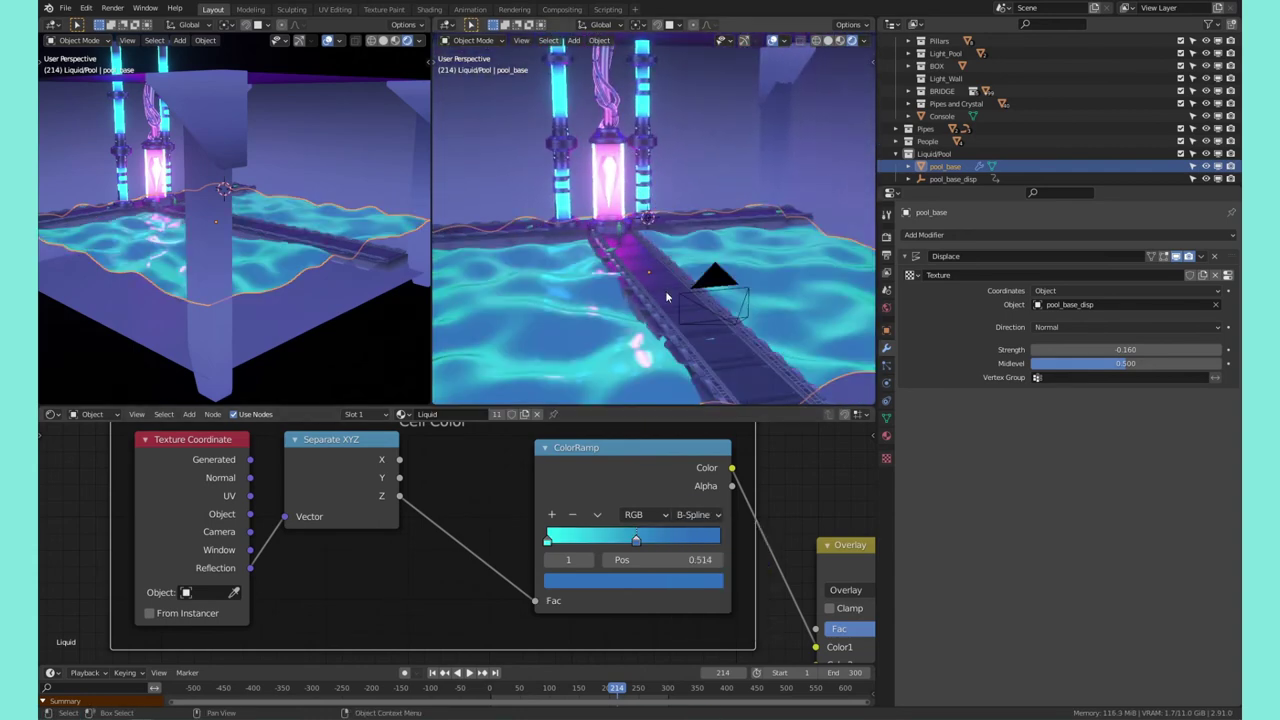
pyautogui.scroll(-4, 683, 283)
pyautogui.scroll(3, 672, 268)
pyautogui.moveTo(627, 288); pyautogui.dragTo(689, 288, button='middle')
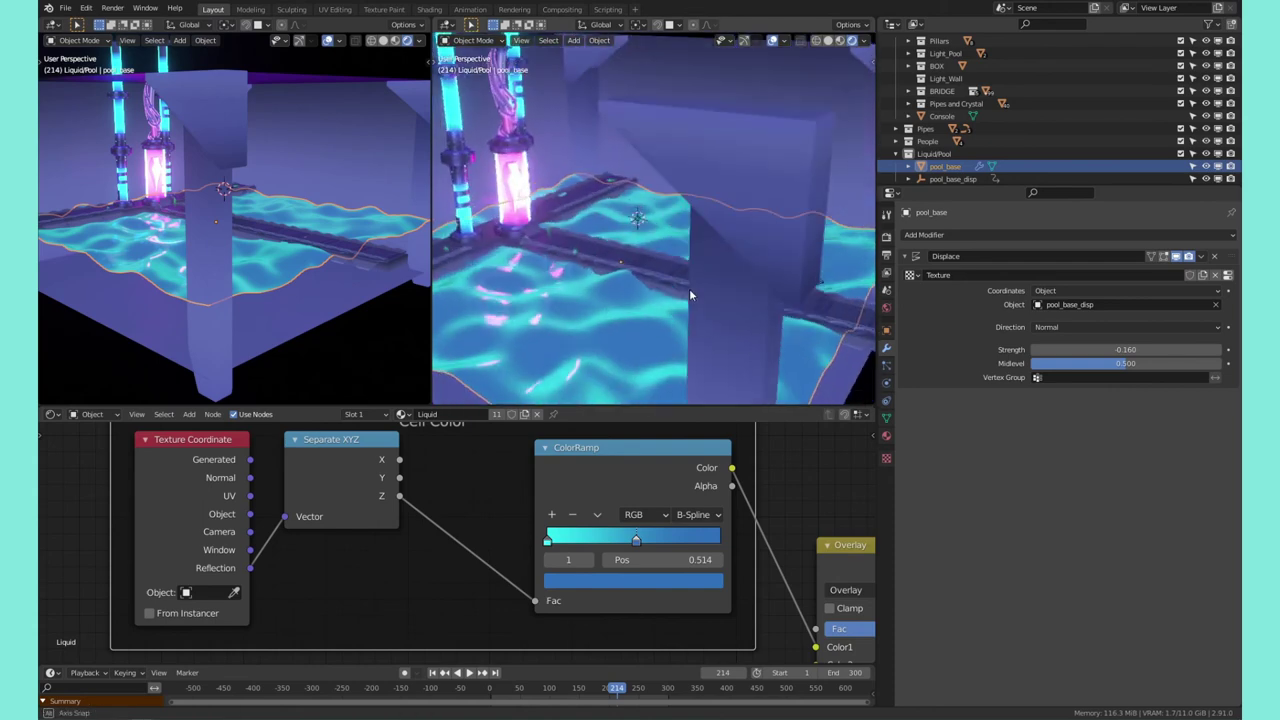
# Raise the liquid's Emission strength to 2.900 and play the animation to check the glow
pyautogui.moveTo(761, 563); pyautogui.dragTo(606, 482, button='middle')
pyautogui.moveTo(758, 540); pyautogui.dragTo(651, 521, button='middle')
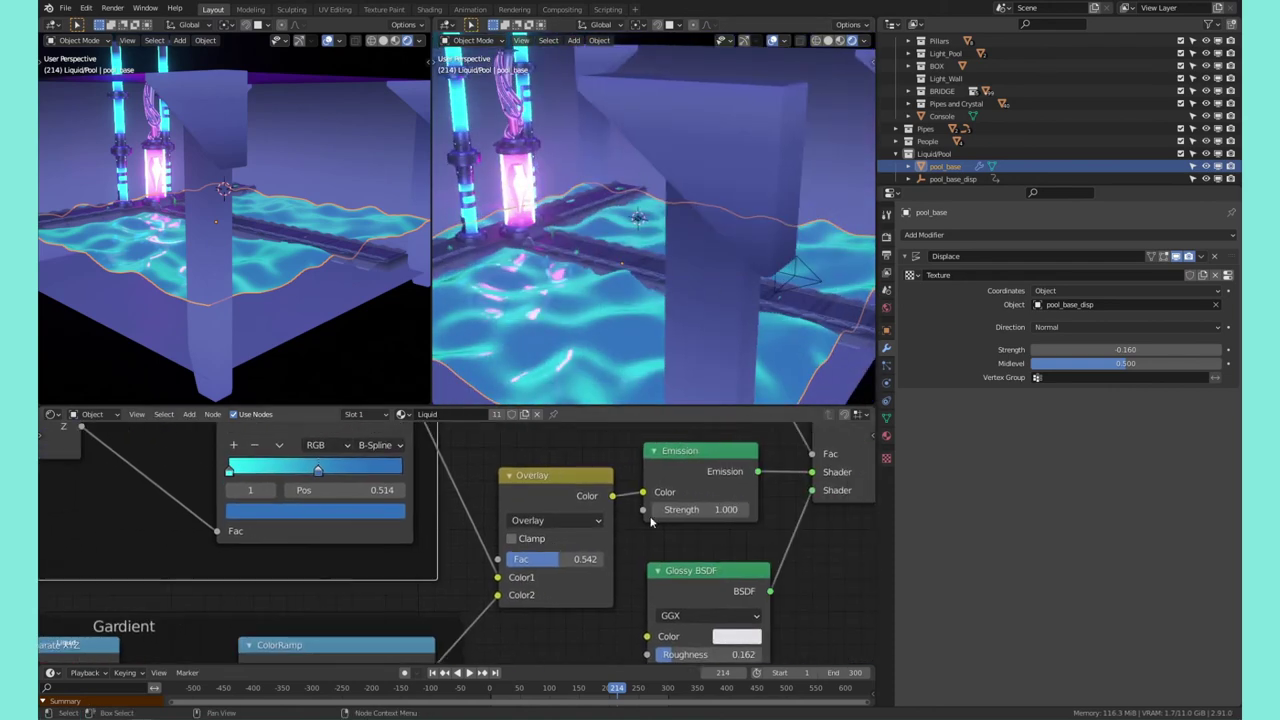
pyautogui.moveTo(700, 509); pyautogui.dragTo(757, 509)
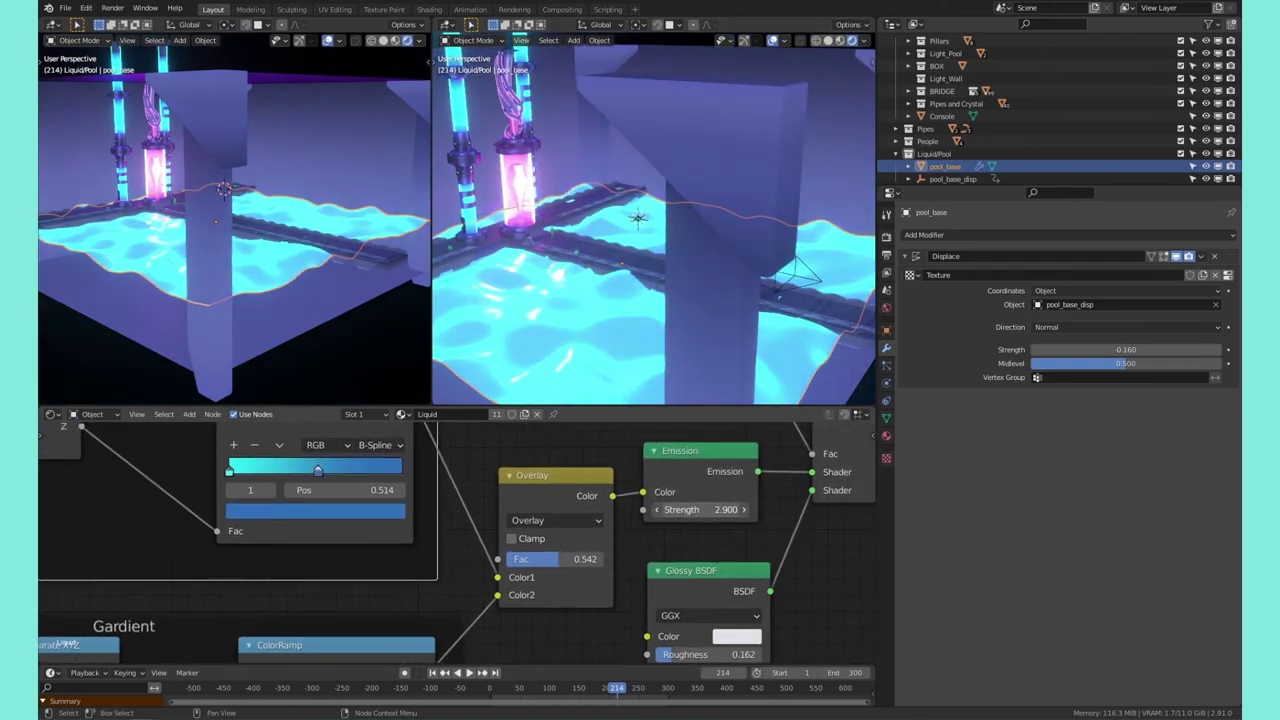
pyautogui.press('space')
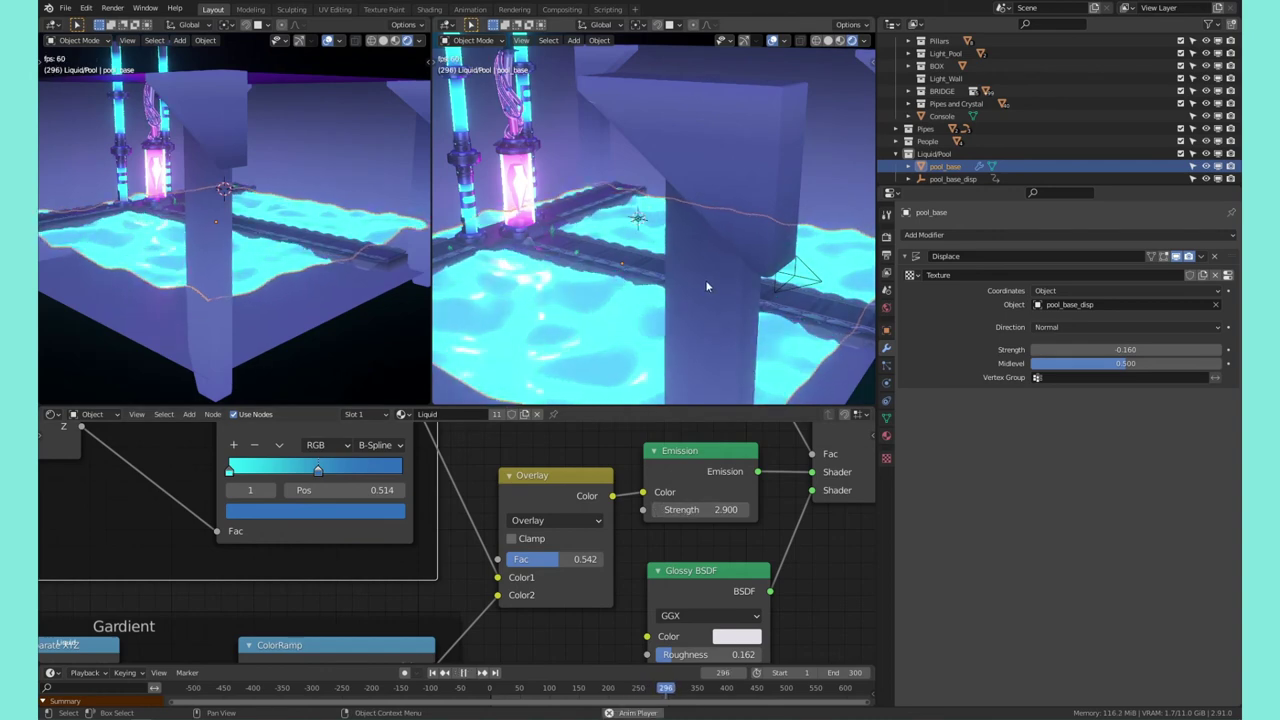
pyautogui.scroll(-2, 707, 286)
pyautogui.scroll(4, 707, 286)
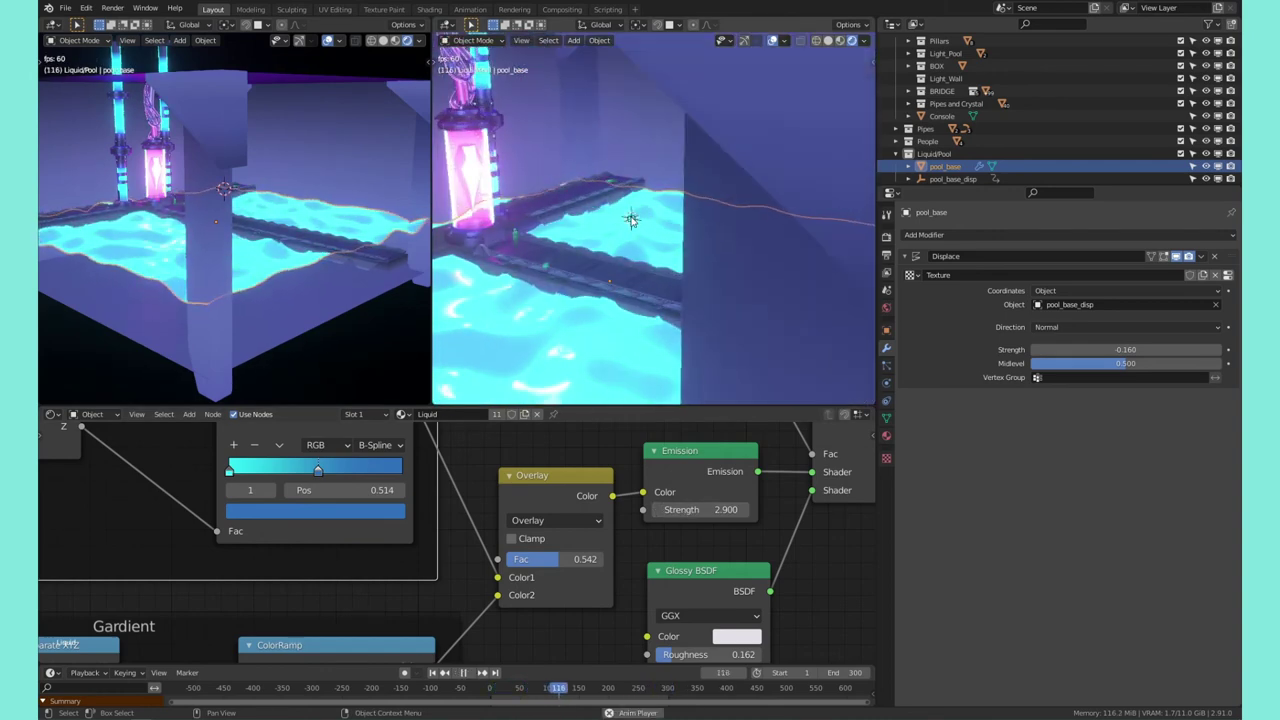
# Scale the displacement empty up by about 1.745 and inspect the broader waves around the bridge
pyautogui.click(631, 220)
pyautogui.press('s')
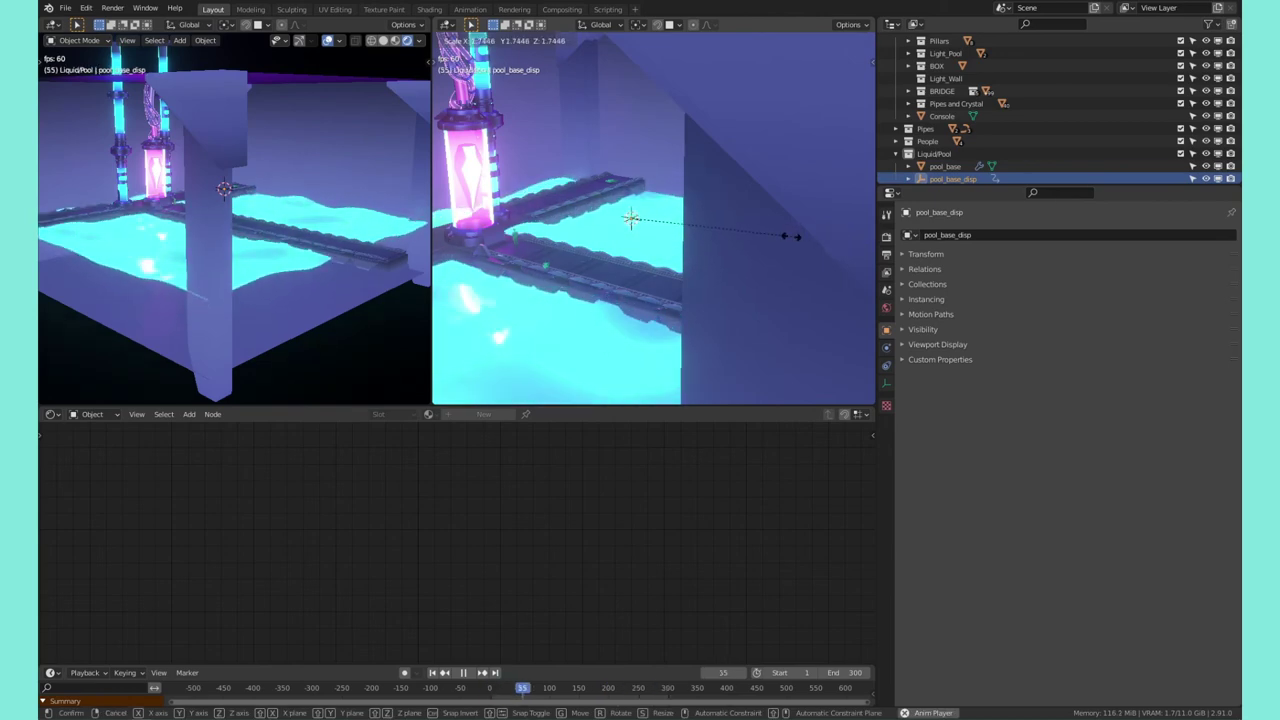
pyautogui.click(785, 238)
pyautogui.moveTo(777, 246); pyautogui.dragTo(665, 240, button='middle')
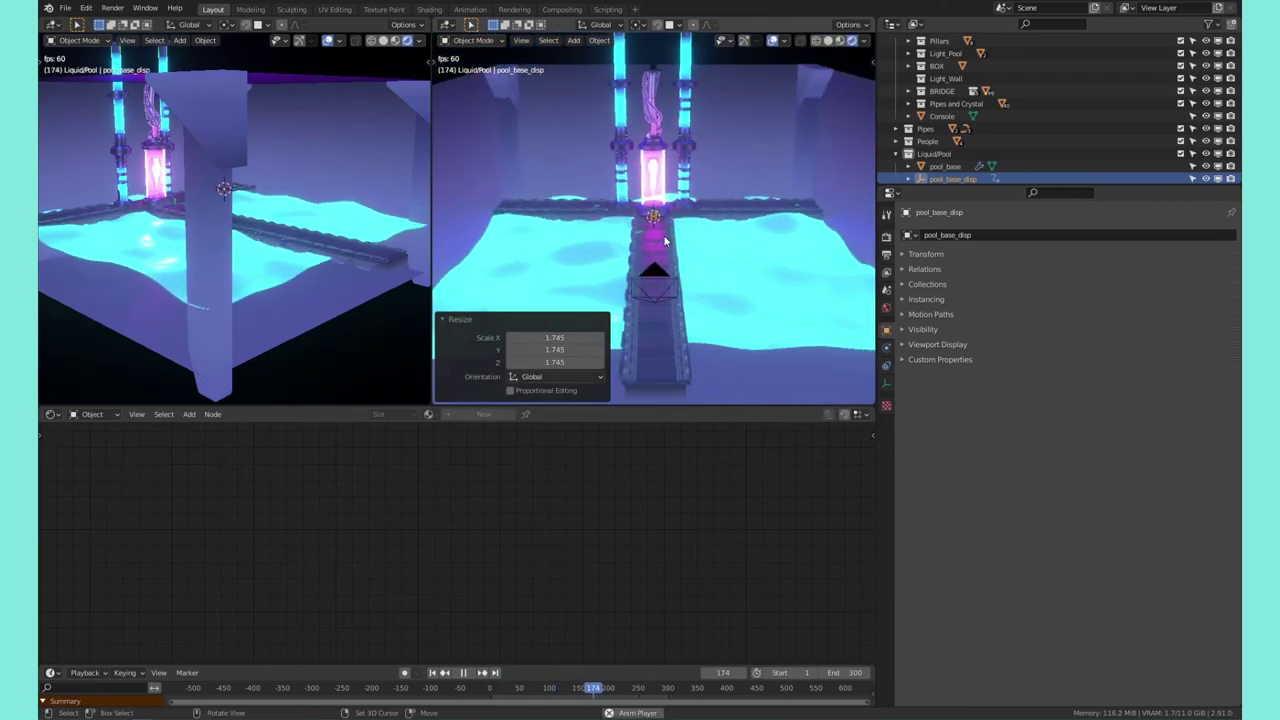
pyautogui.scroll(3, 679, 253)
pyautogui.keyDown('shift'); pyautogui.moveTo(737, 260); pyautogui.dragTo(706, 171, button='middle'); pyautogui.keyUp('shift')
pyautogui.moveTo(690, 245); pyautogui.dragTo(697, 216, button='middle')
# Reselect the pool surface, set its Glossy BSDF roughness to 0.000 and change the glossy color to blue
pyautogui.click(523, 285)
pyautogui.scroll(-4, 771, 614)
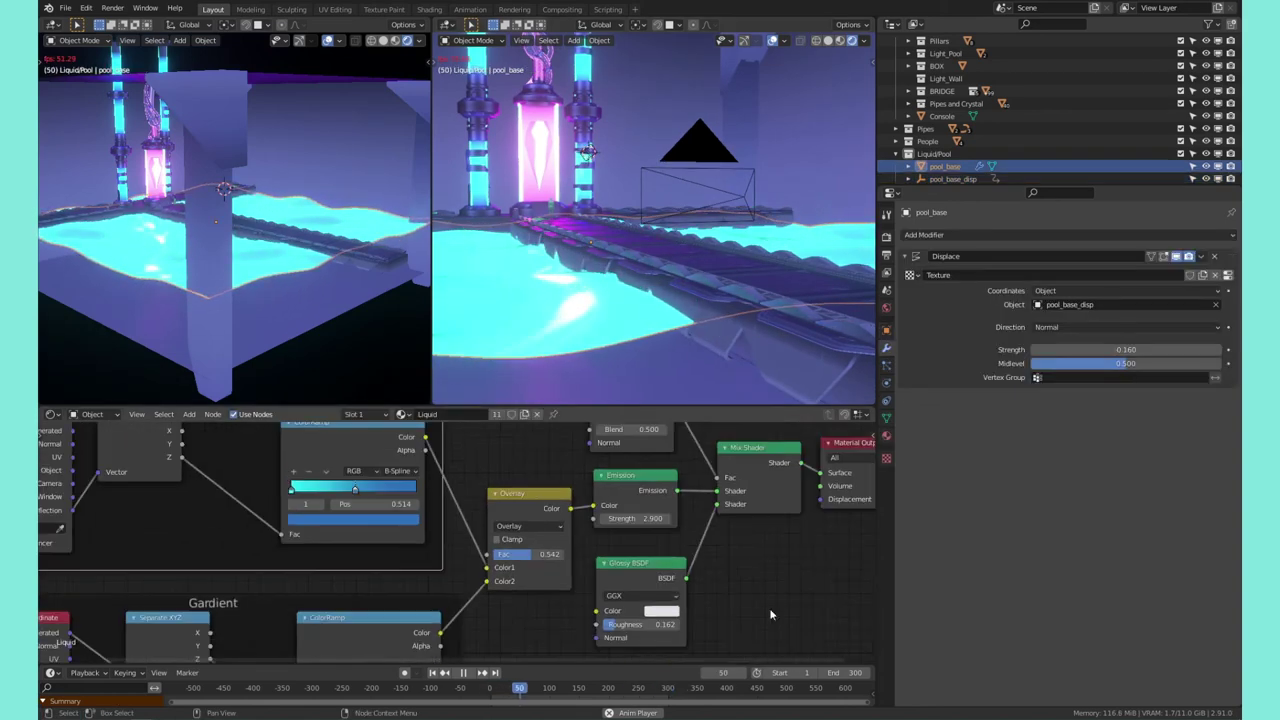
pyautogui.scroll(1, 750, 617)
pyautogui.moveTo(729, 620); pyautogui.dragTo(675, 544, button='middle')
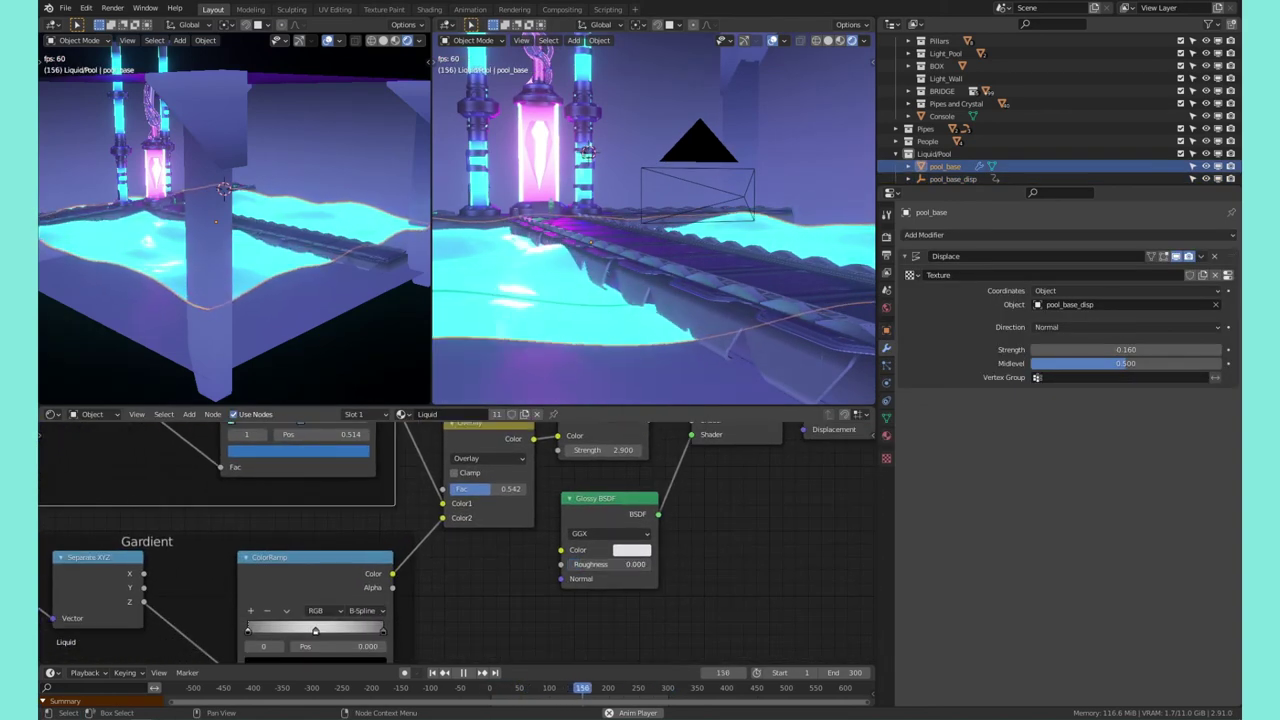
pyautogui.click(622, 549)
pyautogui.moveTo(690, 414)
pyautogui.mouseDown()
pyautogui.moveTo(716, 414)
pyautogui.moveTo(711, 433)
pyautogui.moveTo(703, 376)
pyautogui.mouseUp()
pyautogui.moveTo(390, 536); pyautogui.dragTo(516, 595, button='middle')
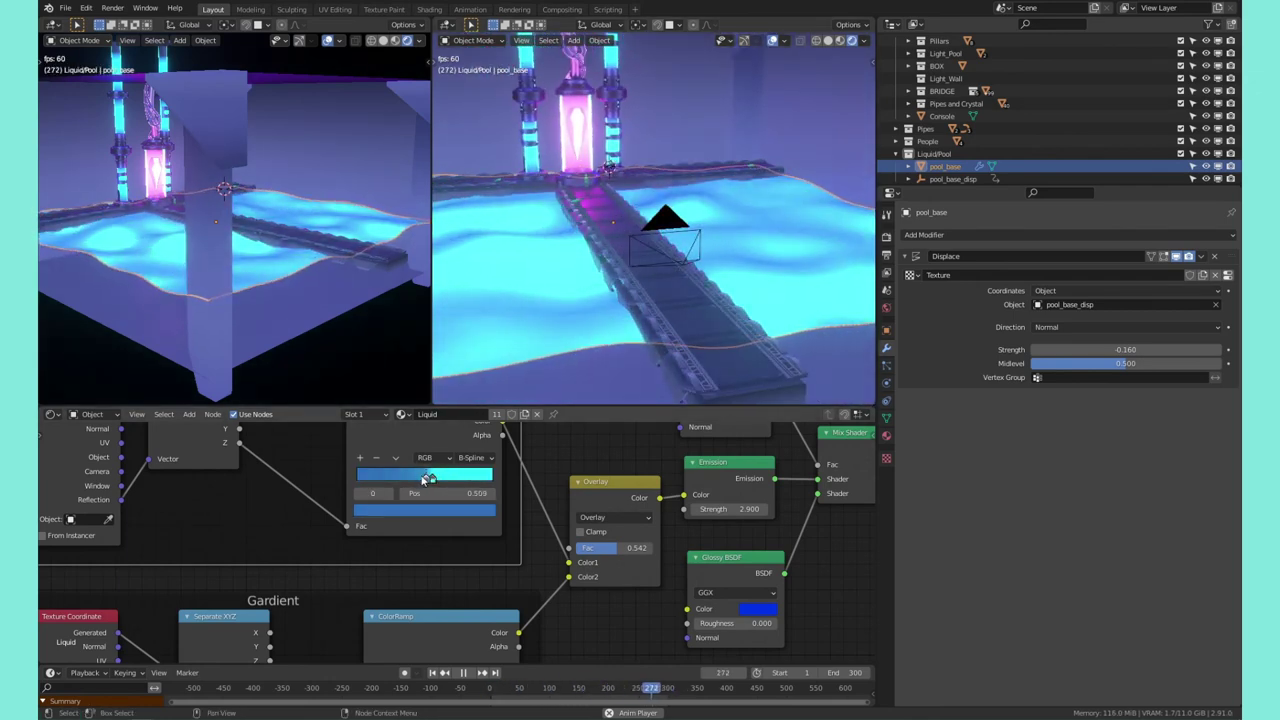
# Change the Glossy BSDF color to pure white with saturation 0 and value 1, and check the reflections
pyautogui.scroll(-2, 440, 486)
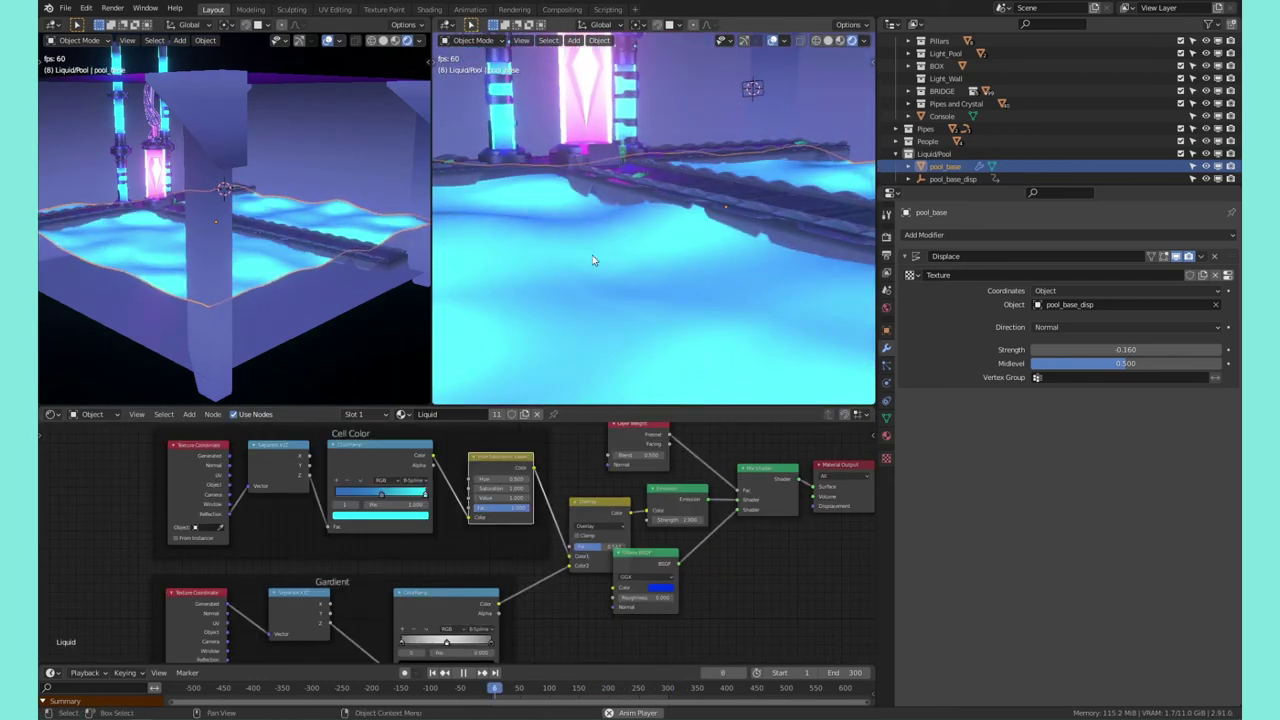
pyautogui.click(652, 589)
pyautogui.moveTo(690, 497)
pyautogui.mouseDown()
pyautogui.moveTo(660, 506)
pyautogui.moveTo(684, 493)
pyautogui.mouseUp()
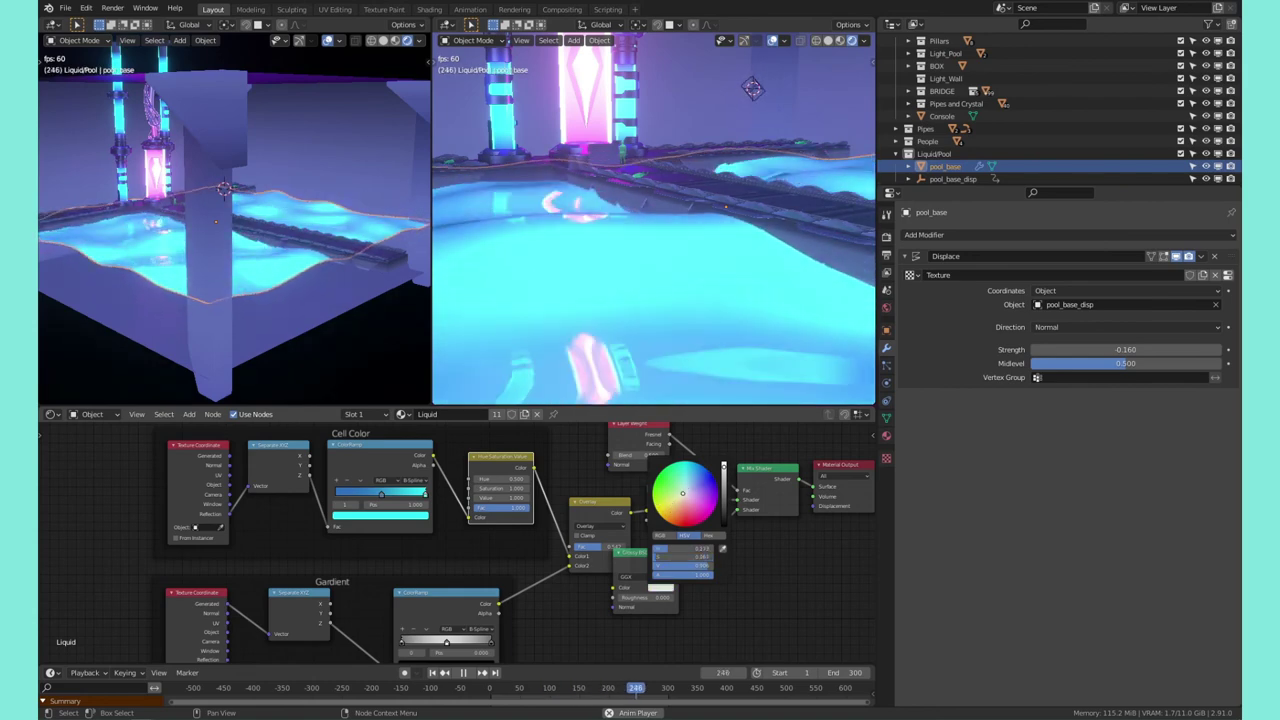
pyautogui.moveTo(679, 557); pyautogui.dragTo(712, 566)
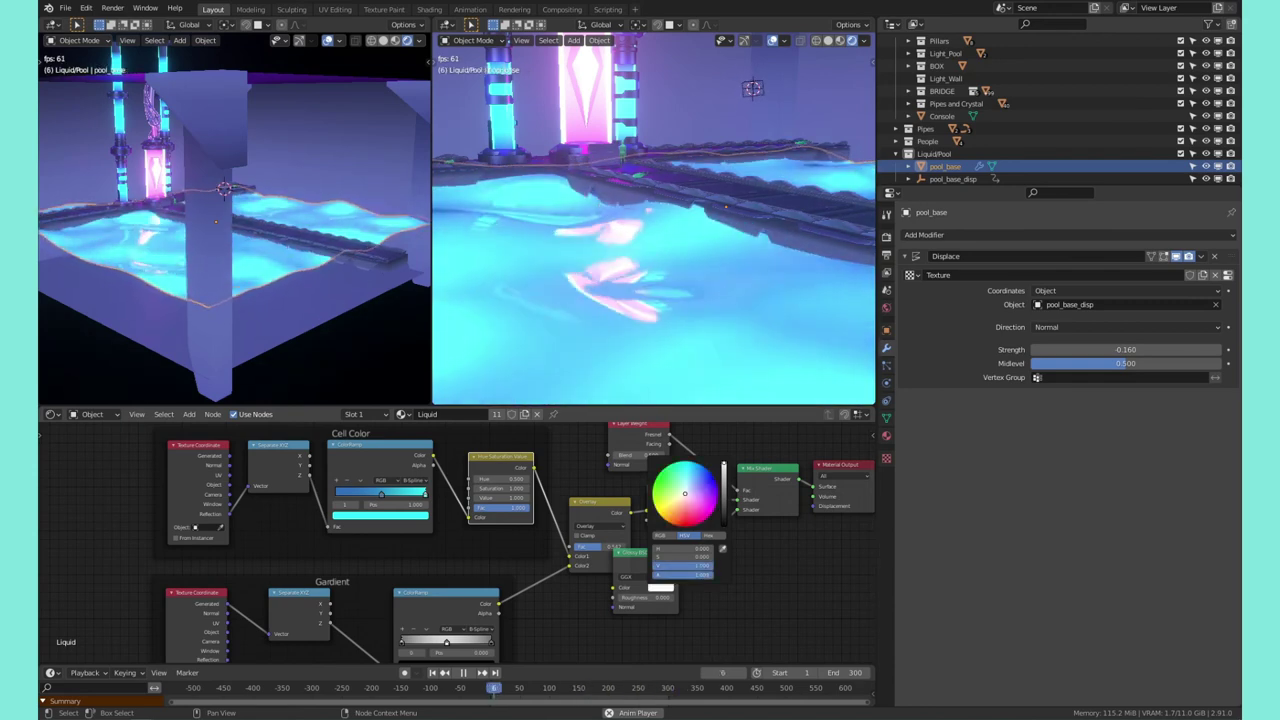
pyautogui.scroll(-3, 655, 235)
pyautogui.moveTo(655, 235); pyautogui.dragTo(598, 265, button='middle')
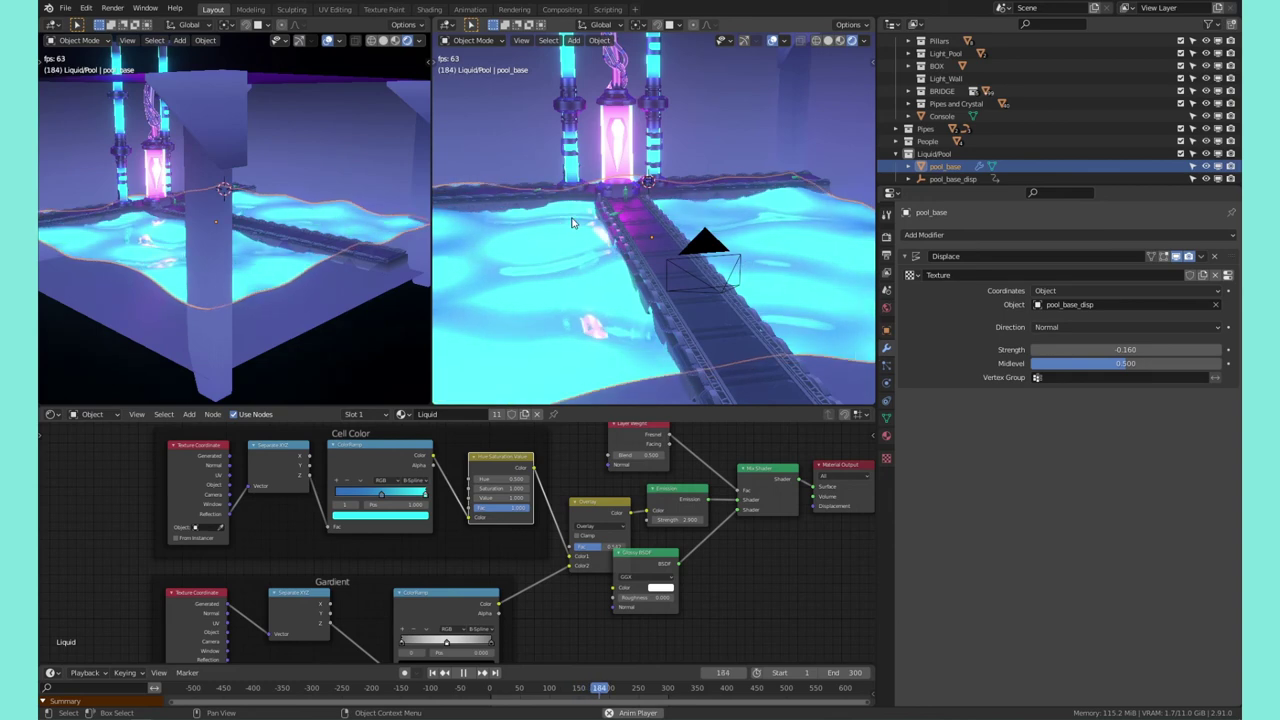
# Show the displacement empty's transform values and delete its Y and Z rotation drivers
pyautogui.press('n')
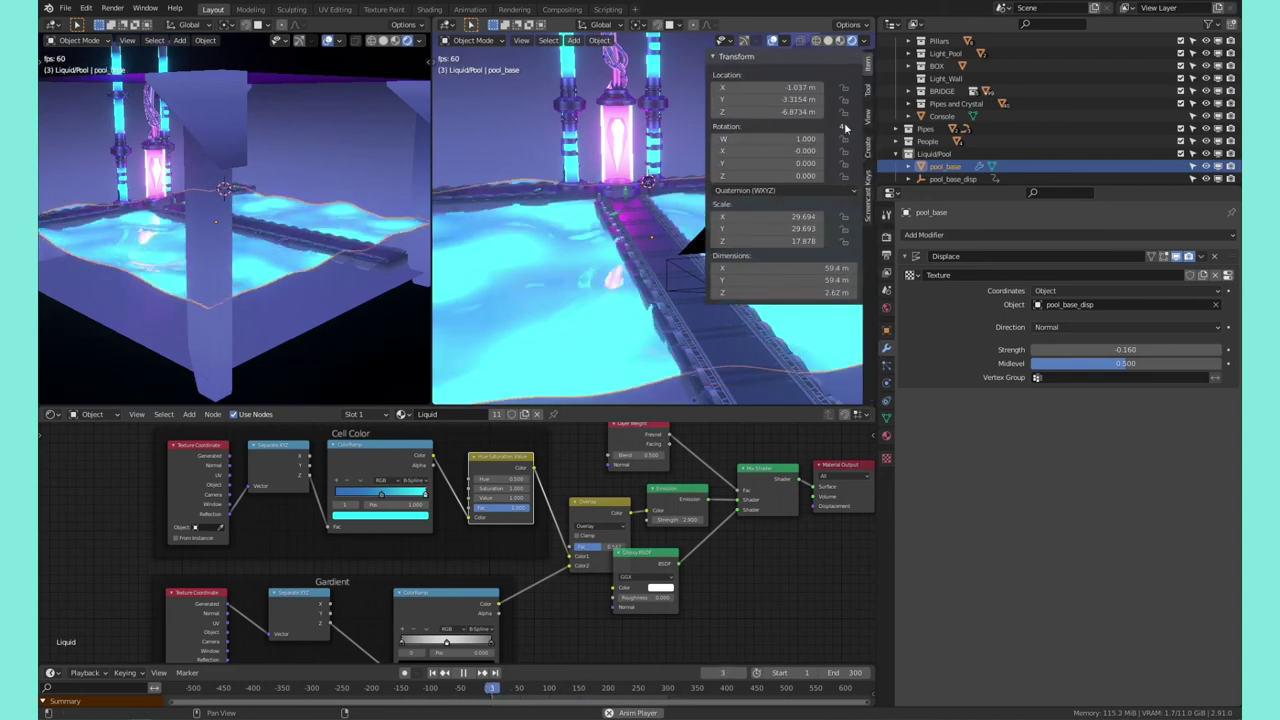
pyautogui.click(651, 183)
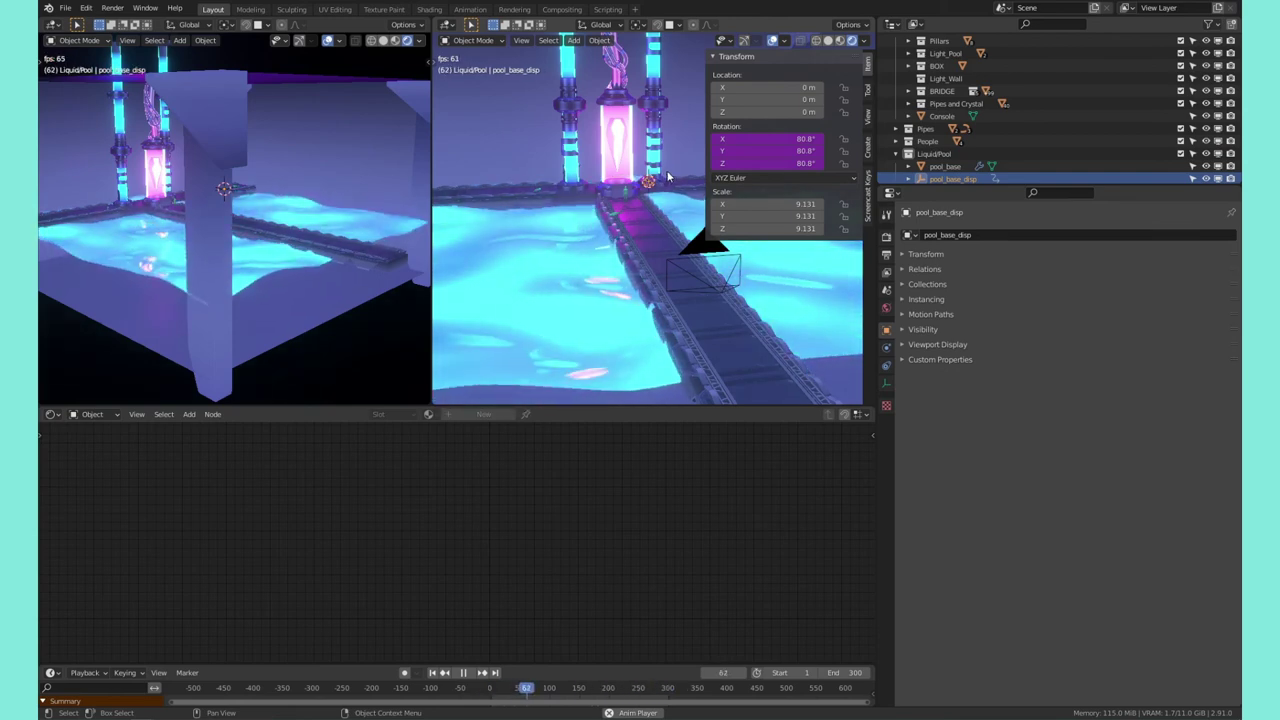
pyautogui.rightClick(746, 150)
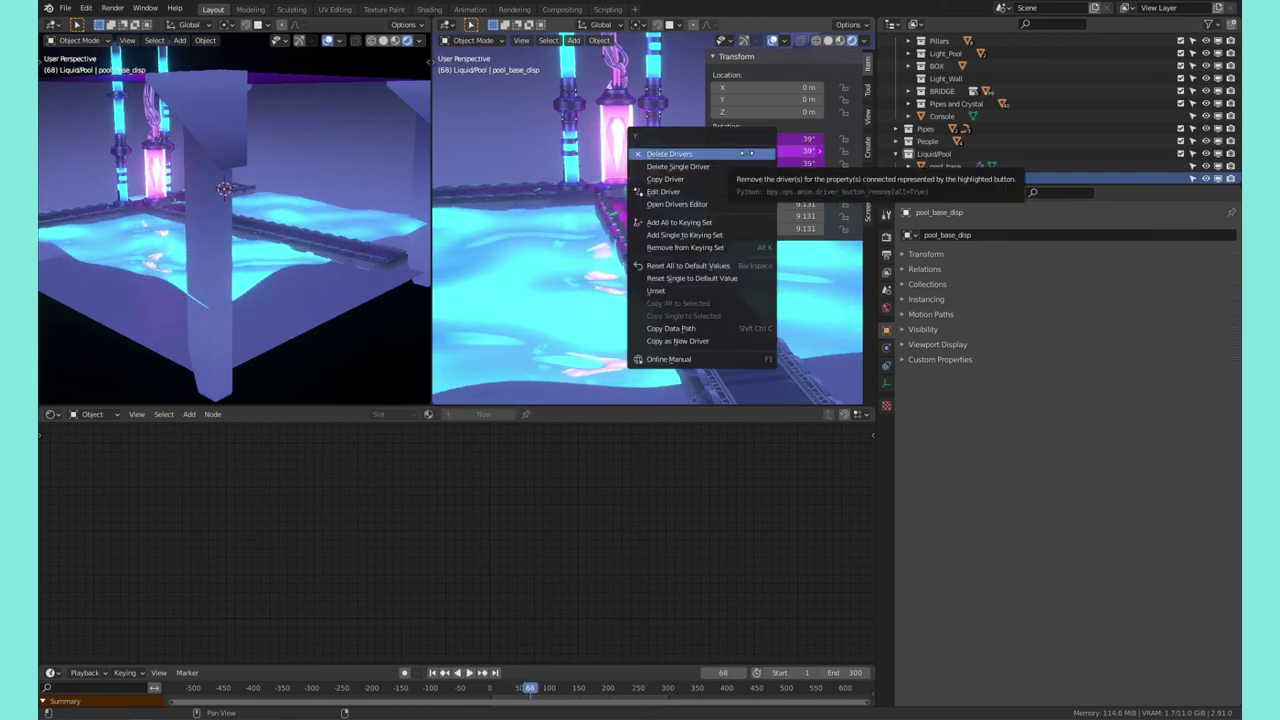
pyautogui.press('Escape')
pyautogui.rightClick(755, 164)
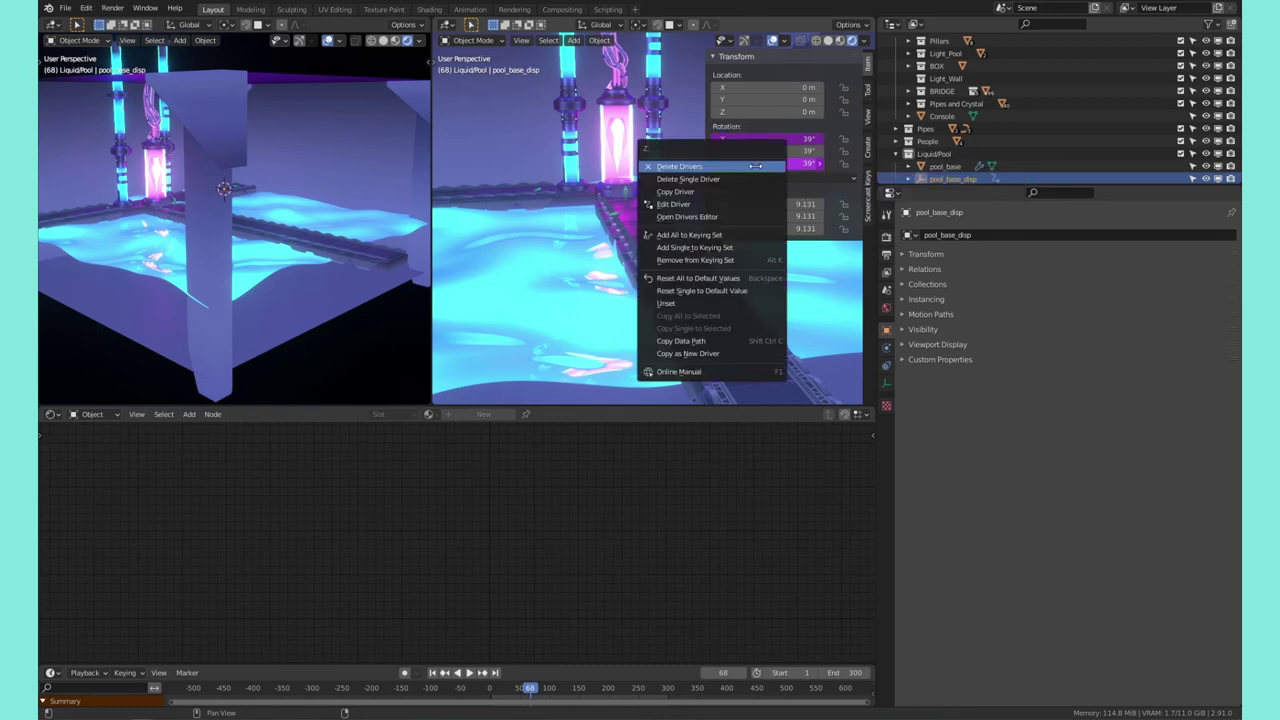
pyautogui.click(752, 178)
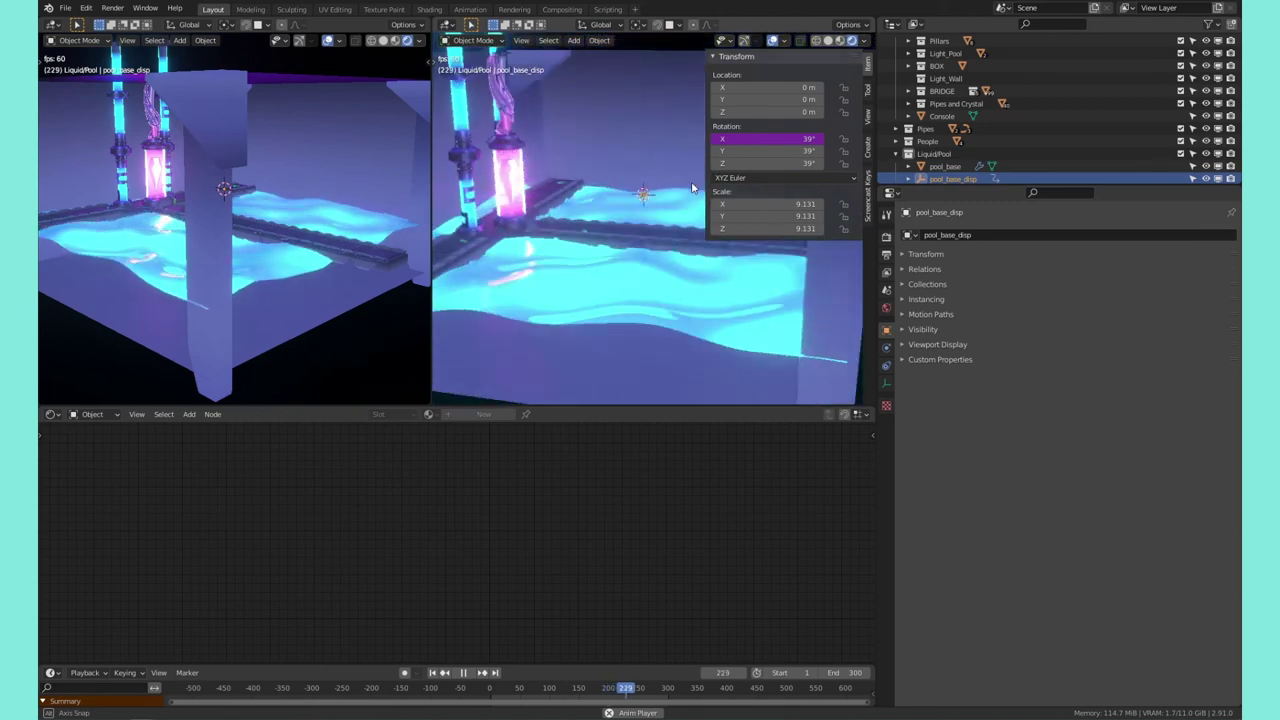
# Delete the empty's X rotation driver and set its X, Y and Z rotations to 0
pyautogui.rightClick(778, 137)
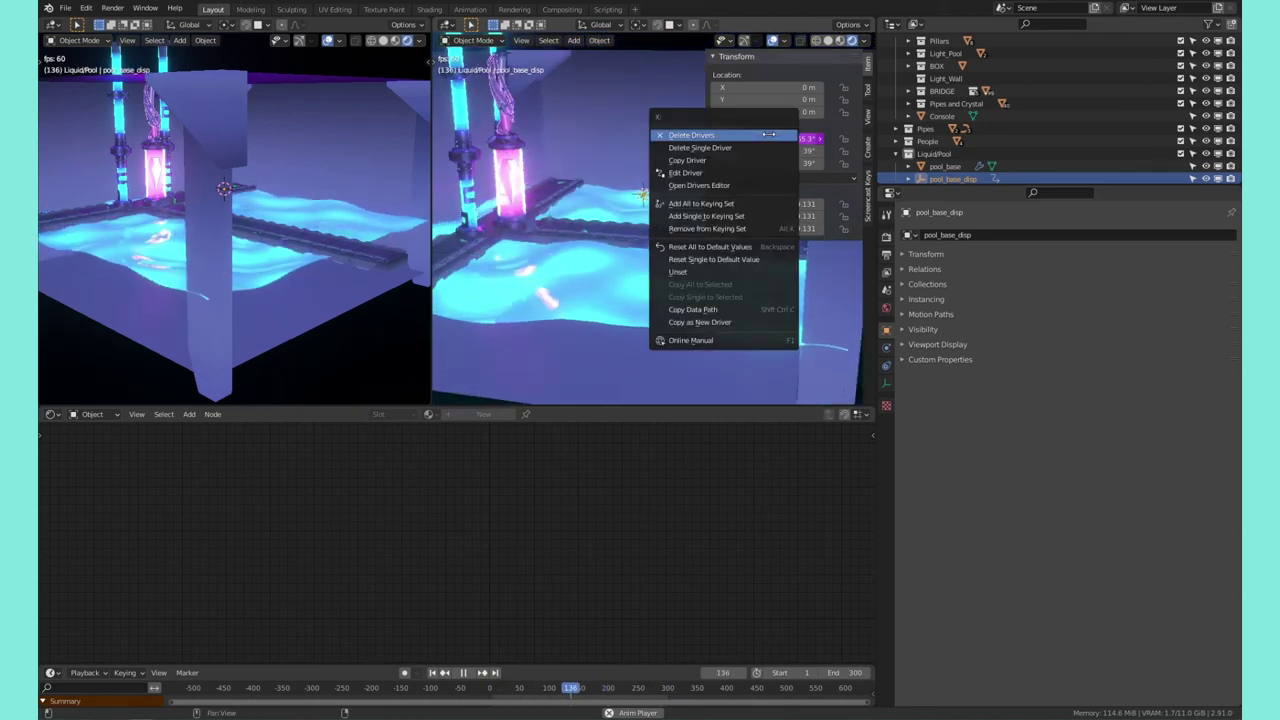
pyautogui.click(761, 149)
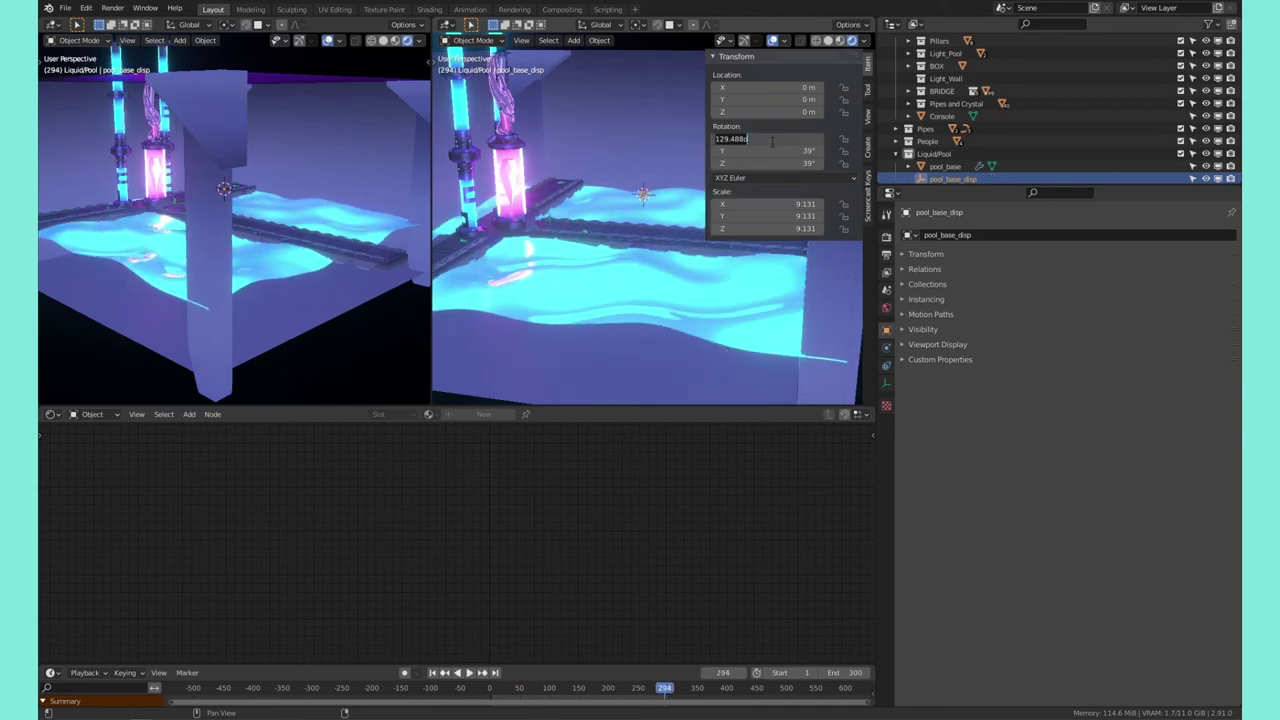
pyautogui.write('0')
pyautogui.press('Tab')
pyautogui.write('0')
pyautogui.press('Tab')
pyautogui.write('0')
pyautogui.press('Return')
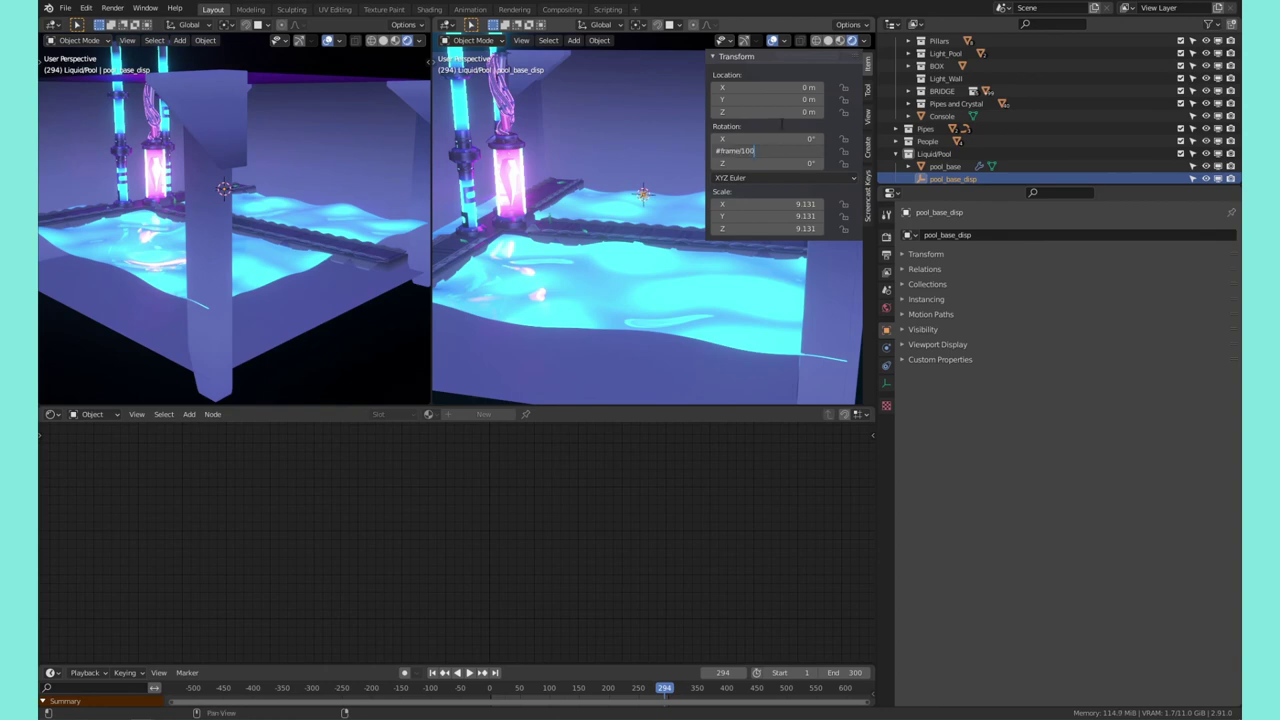
# Drive the empty's Y rotation with the expression #frame/100 and play the animation to check the waves
pyautogui.write('#frame/100')
pyautogui.press('Return')
pyautogui.press('space')
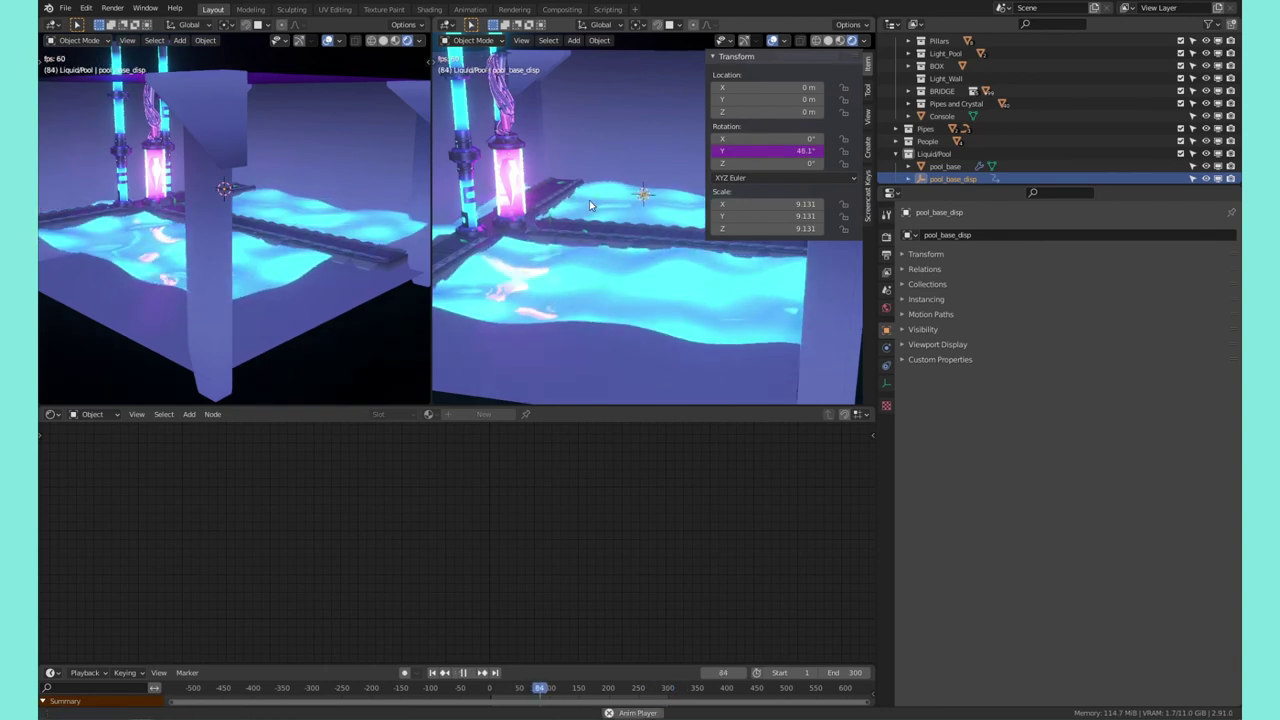
pyautogui.moveTo(590, 201); pyautogui.dragTo(438, 222, button='middle')
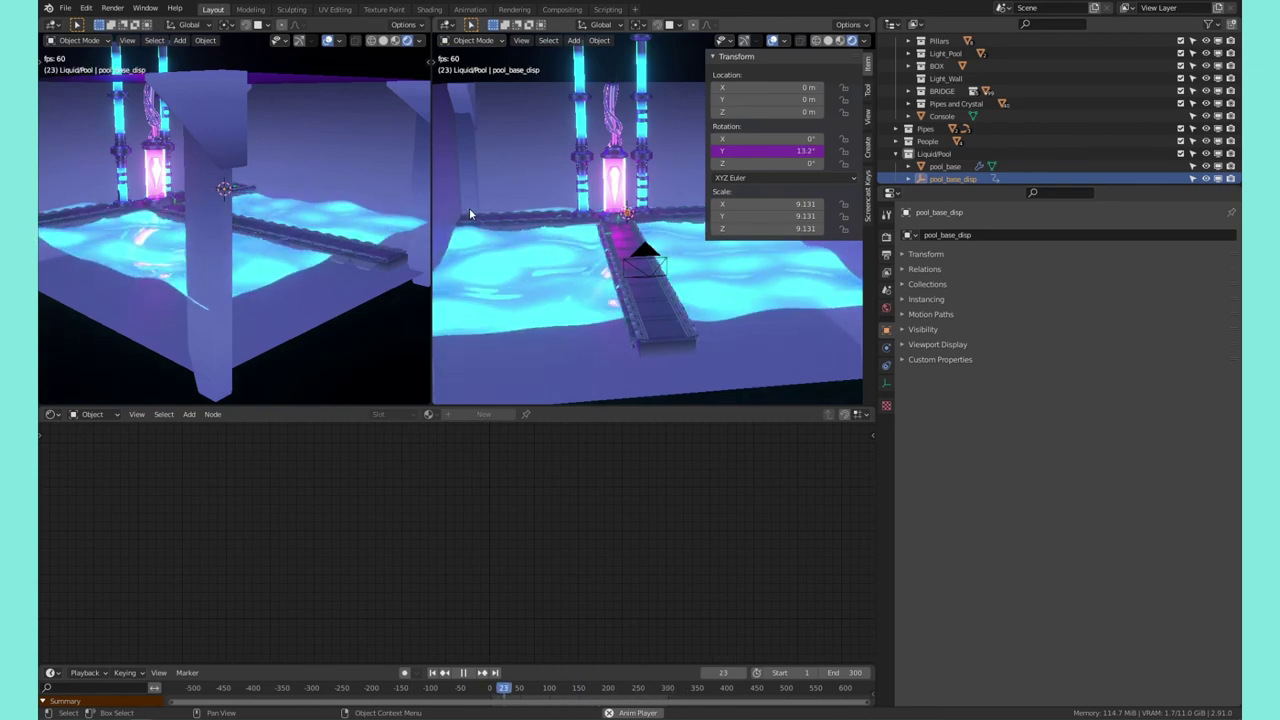
# Delete the empty's Y rotation driver, drive its Z rotation with #frame/100 instead, and play the animation to compare the waves
pyautogui.press('space')
pyautogui.click(765, 150)
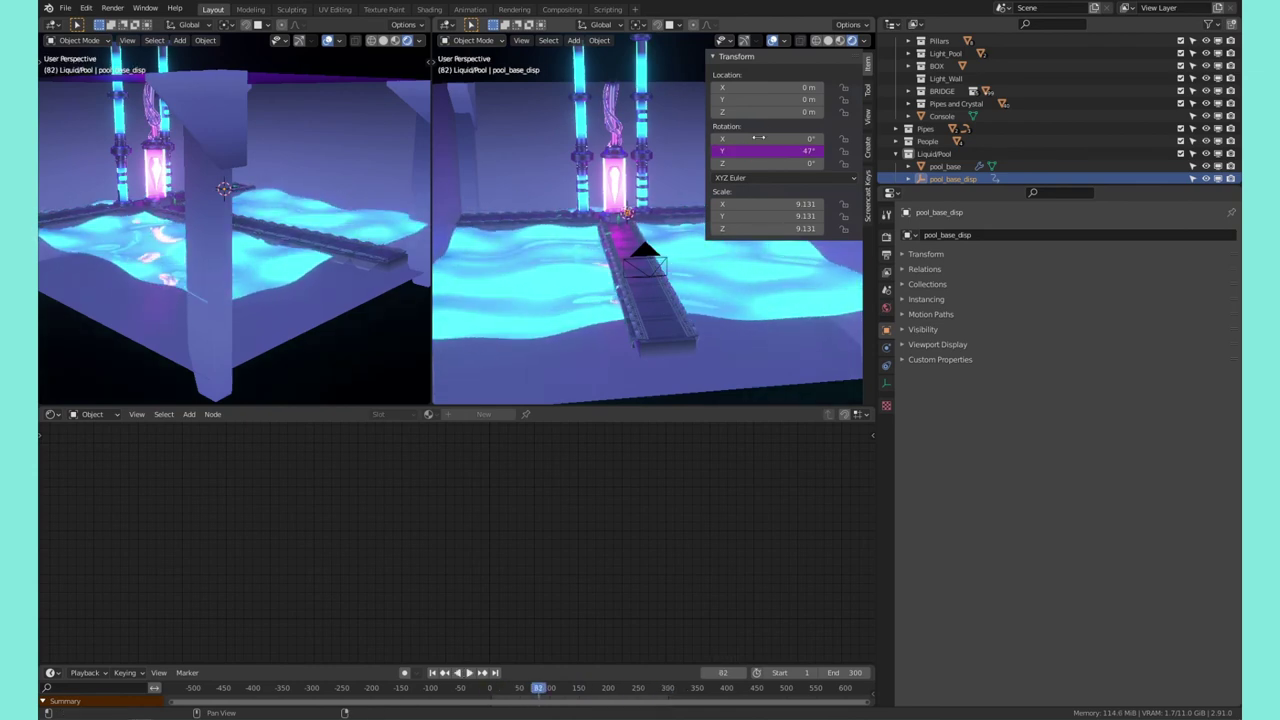
pyautogui.rightClick(753, 150)
pyautogui.click(742, 150)
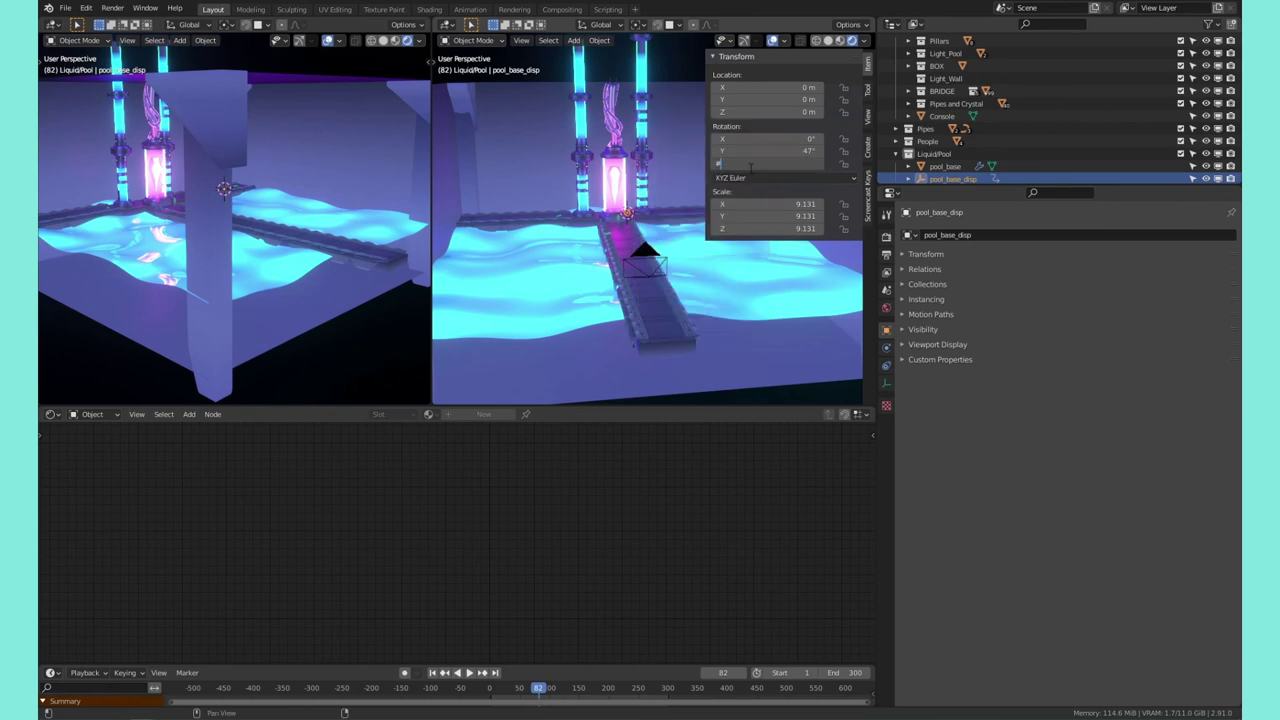
pyautogui.press('Return')
pyautogui.press('space')
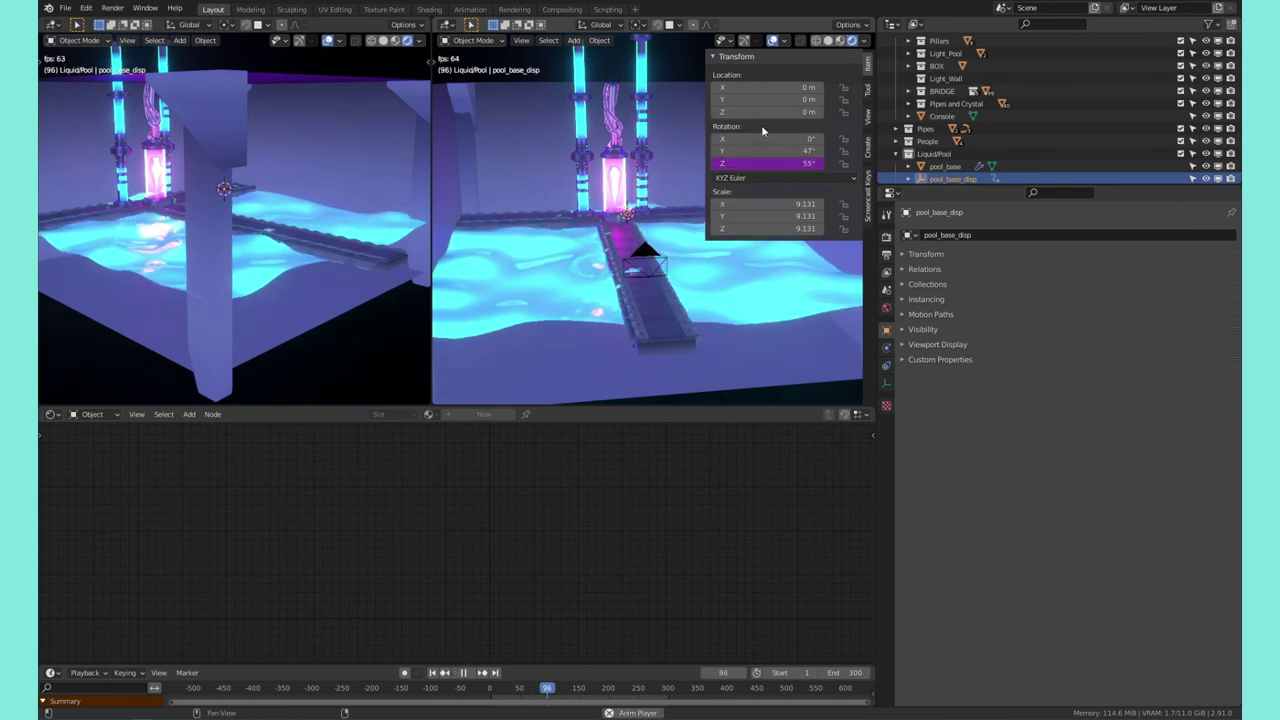
pyautogui.moveTo(660, 300)
pyautogui.mouseDown(button='middle')
pyautogui.moveTo(626, 374)
pyautogui.moveTo(646, 312)
pyautogui.mouseUp(button='middle')
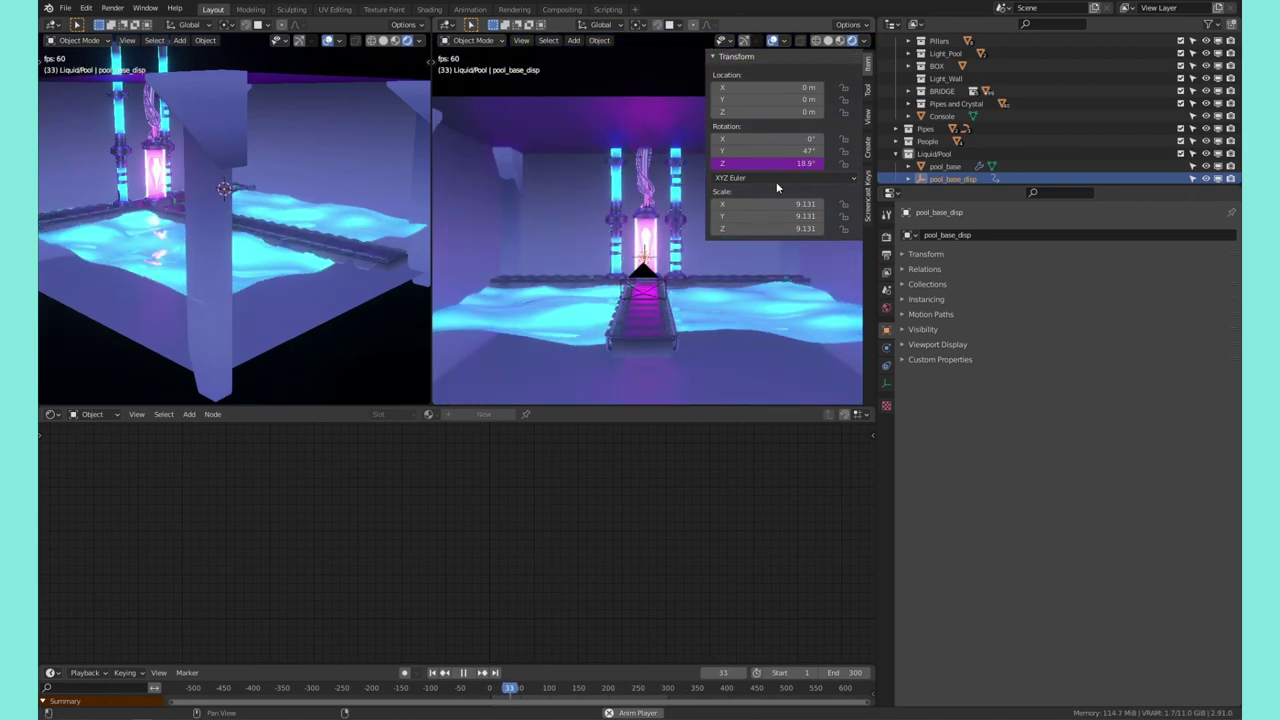
# Delete the empty's Z rotation driver, drive its Y rotation with #frame/100 again, and play the animation
pyautogui.press('space')
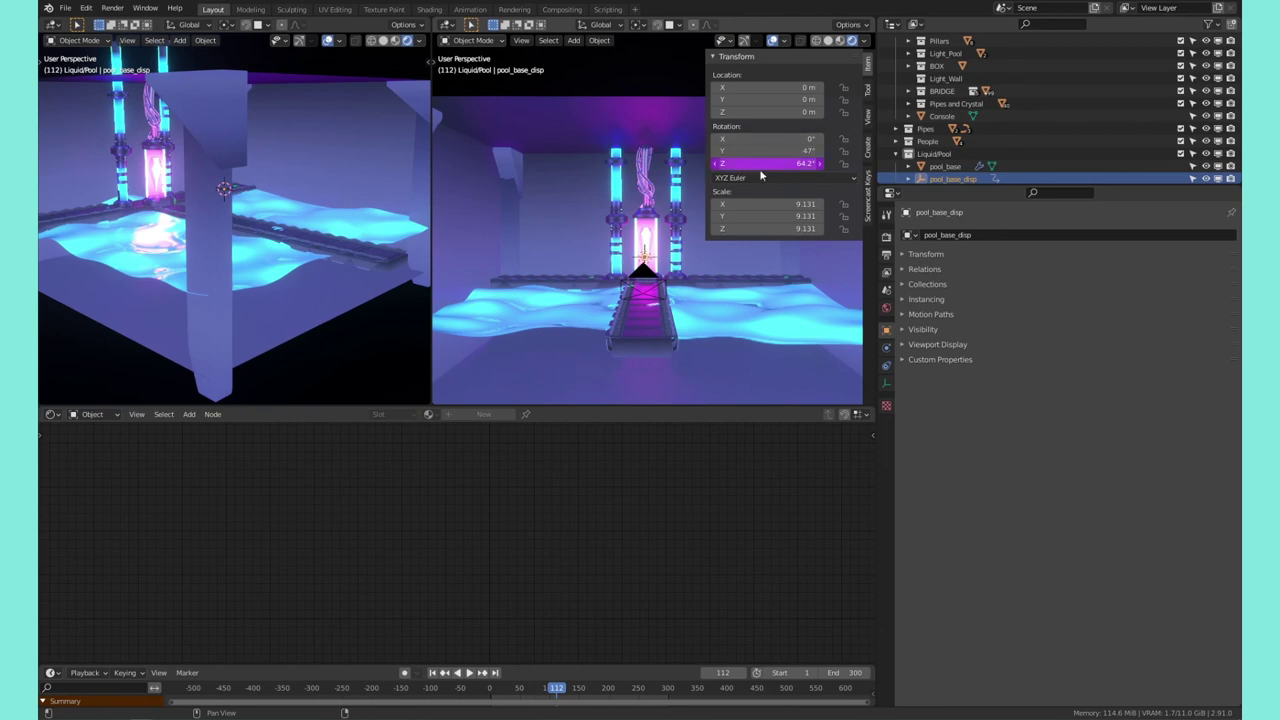
pyautogui.rightClick(760, 165)
pyautogui.click(758, 168)
pyautogui.press('Return')
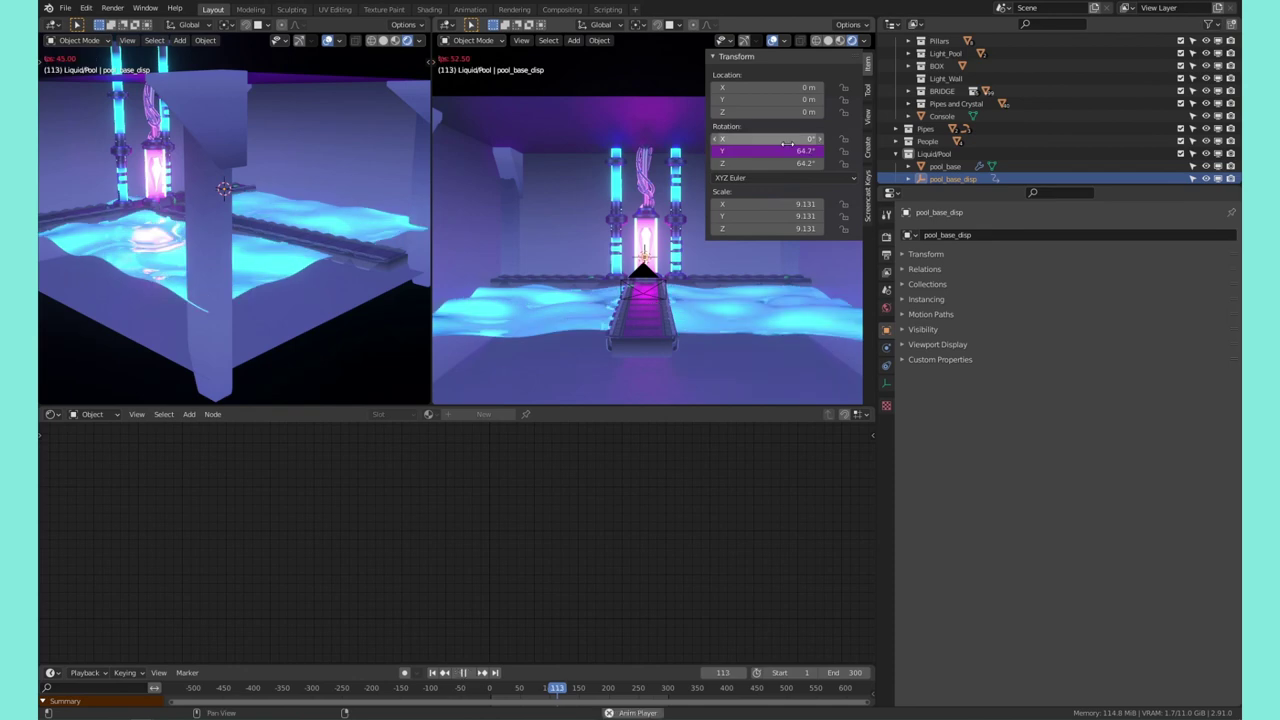
pyautogui.moveTo(600, 245); pyautogui.dragTo(679, 273, button='middle')
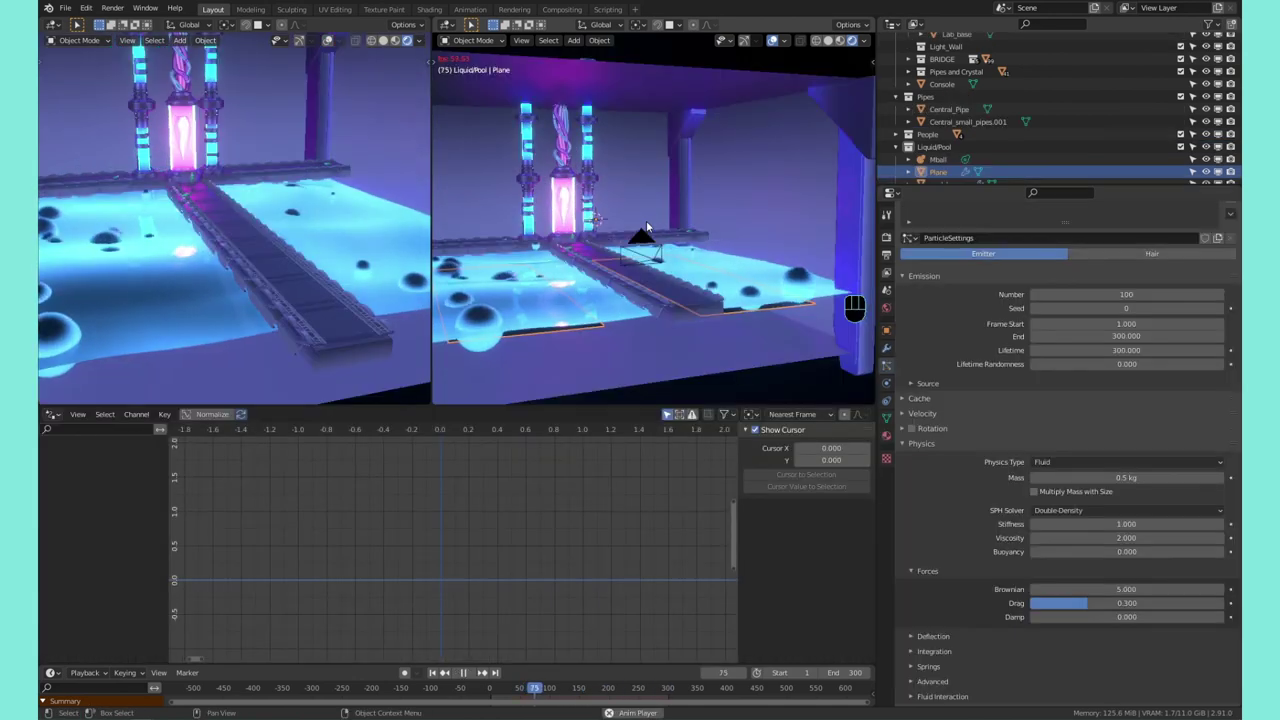
# Stop the animation, save the file, and inspect the Plane emitter isolated from the scene in material preview shading
pyautogui.press('space')
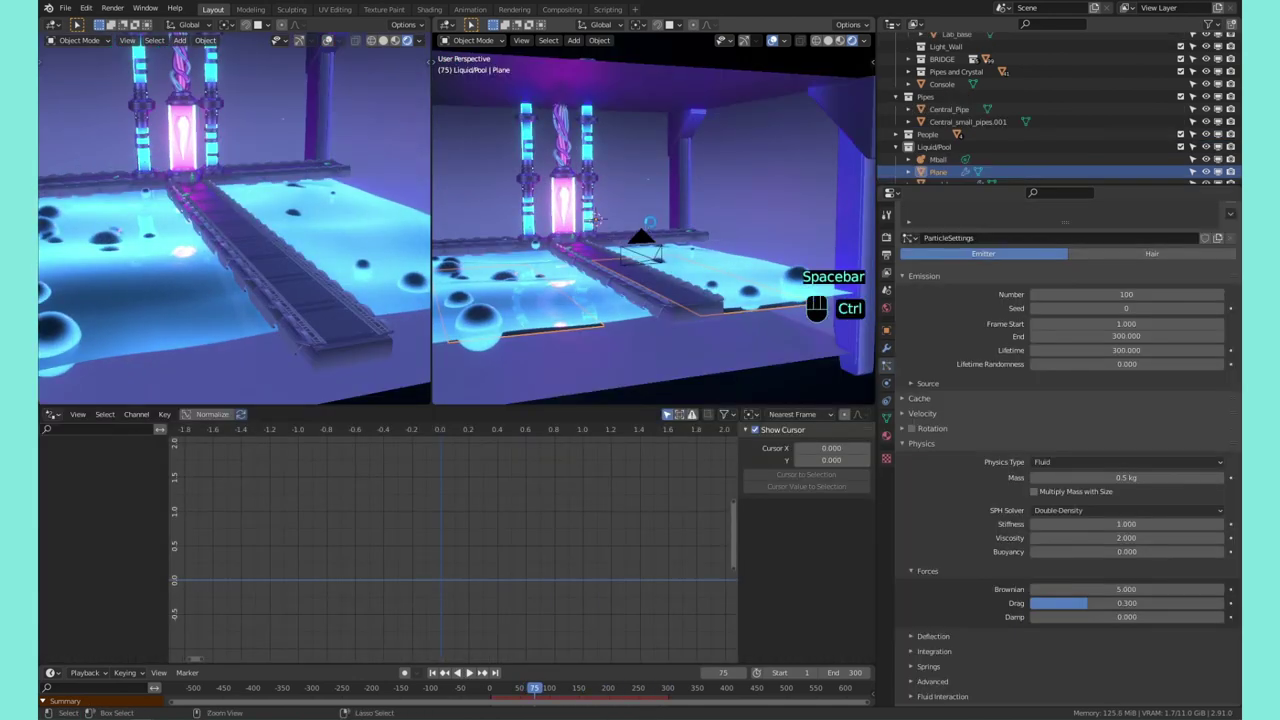
pyautogui.keyDown('shift'); pyautogui.moveTo(578, 339); pyautogui.dragTo(585, 334, button='middle'); pyautogui.keyUp('shift')
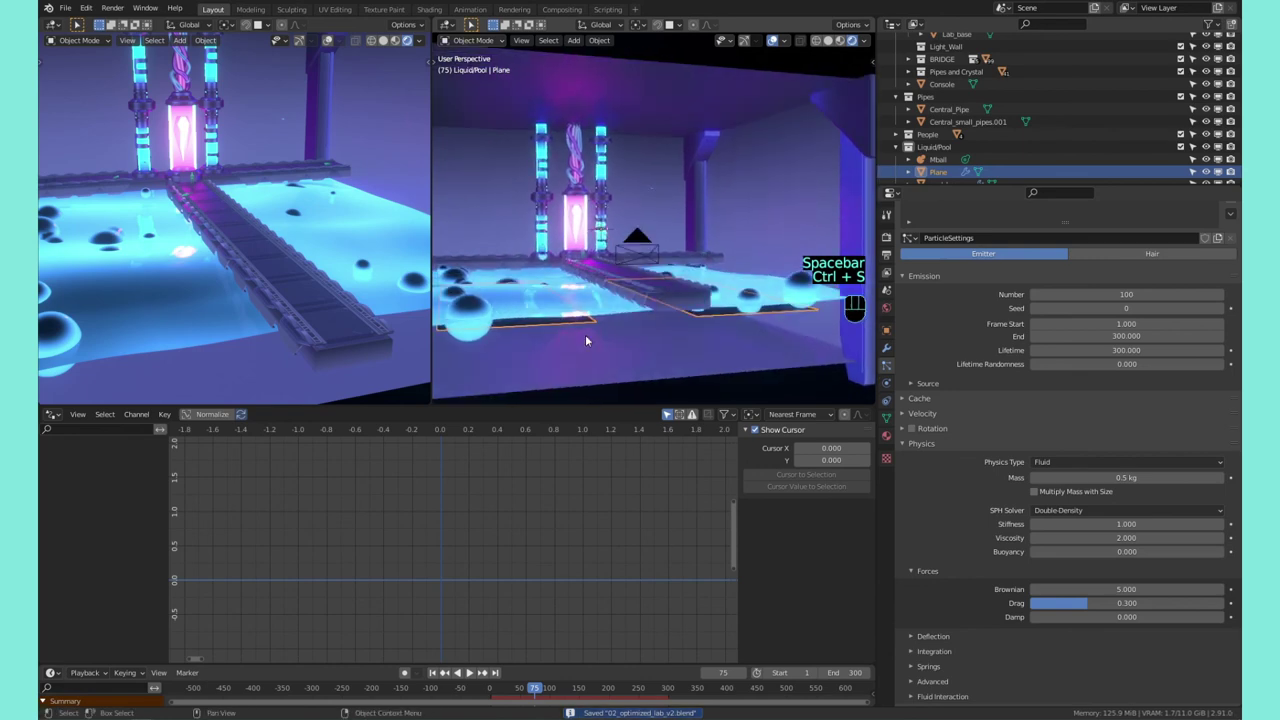
pyautogui.press('KP_Divide')
pyautogui.keyDown('shift'); pyautogui.moveTo(724, 176); pyautogui.dragTo(723, 178, button='middle'); pyautogui.keyUp('shift')
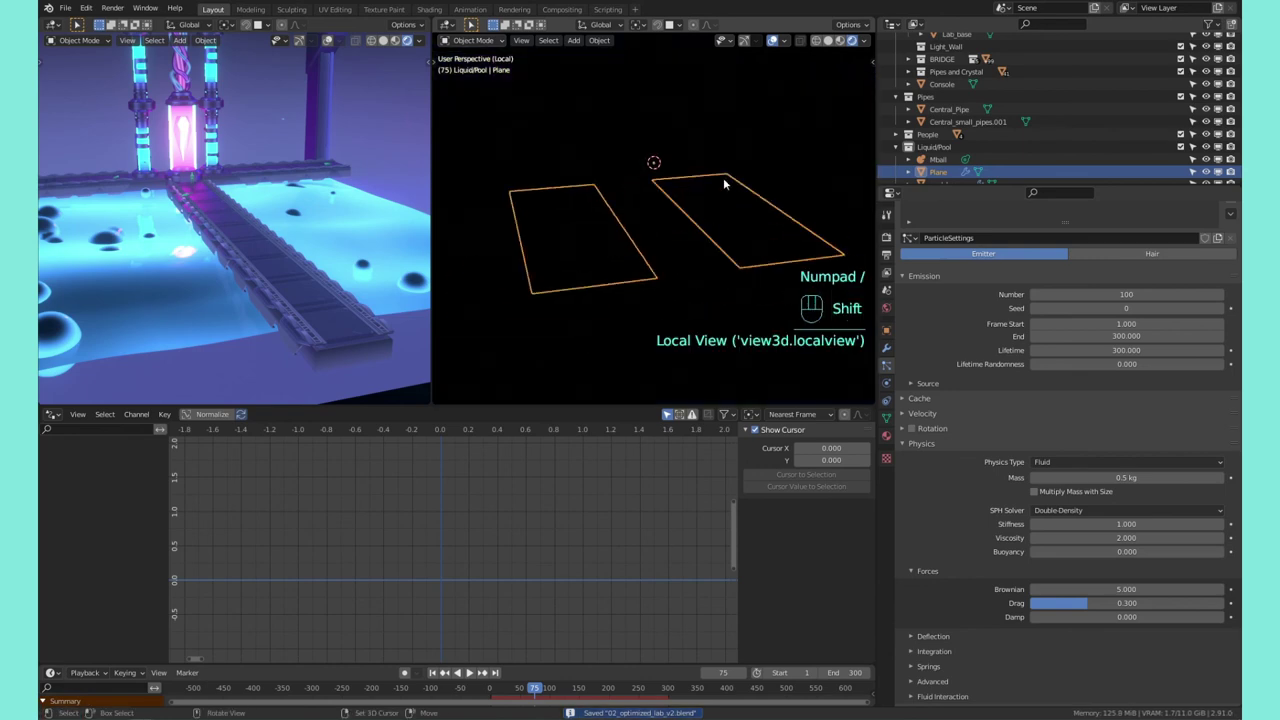
pyautogui.click(840, 41)
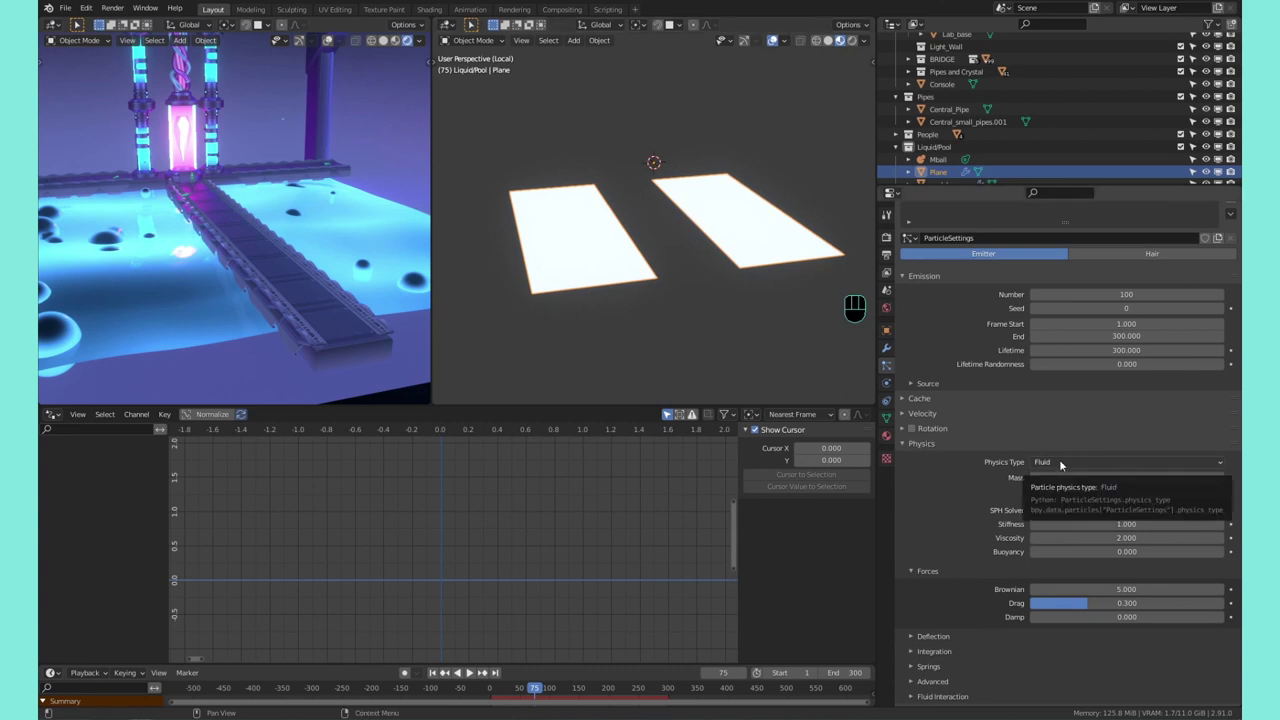
pyautogui.scroll(-4, 647, 227)
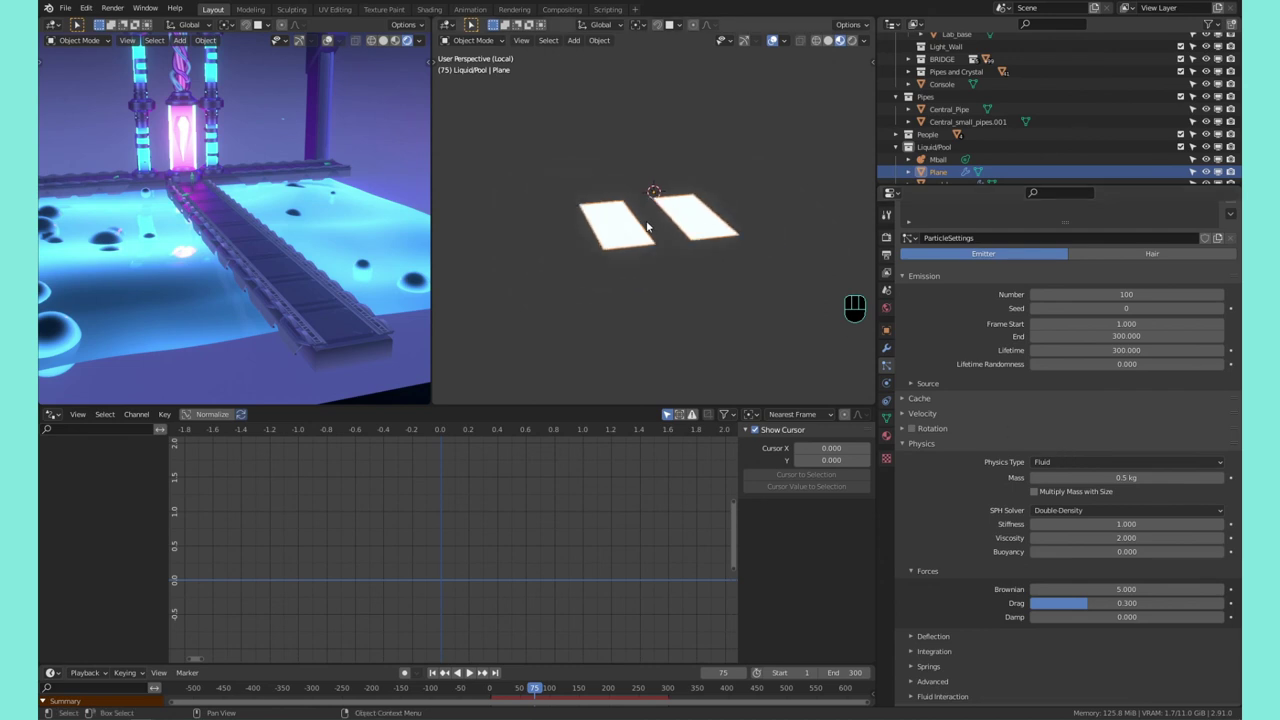
pyautogui.press('KP_Divide')
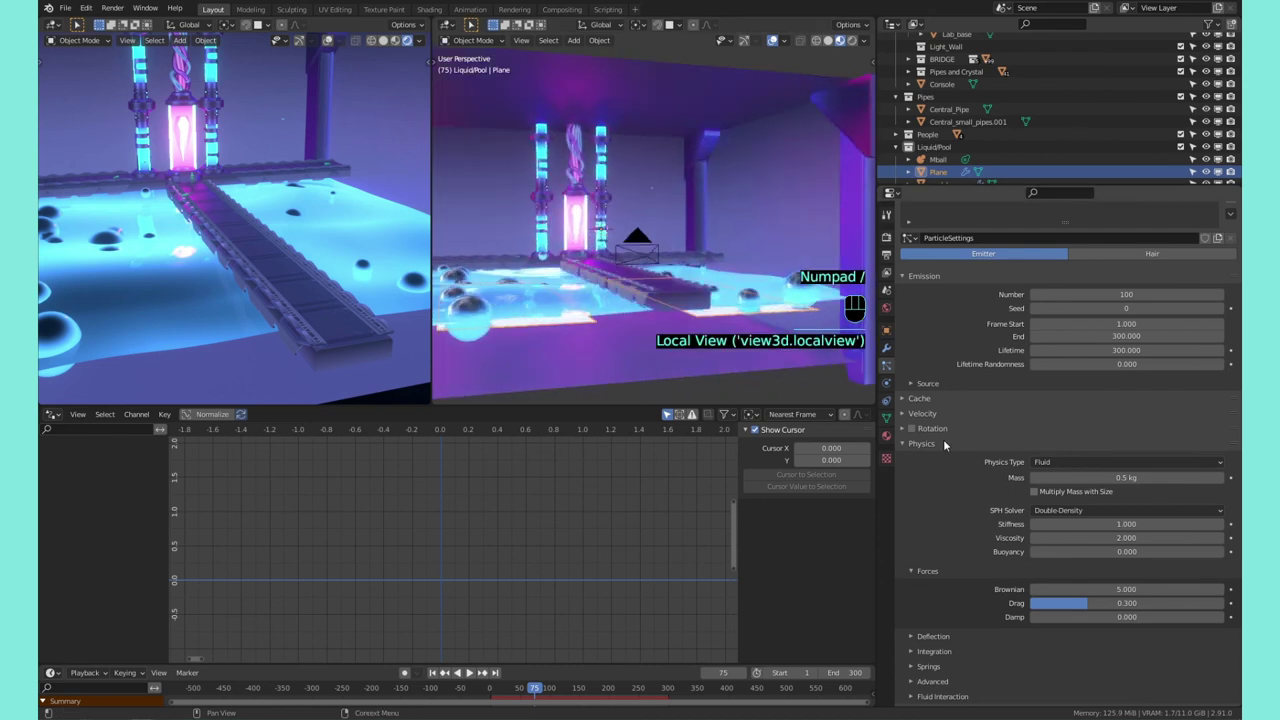
# Show the particle system's render settings and examine the Mball instance object and its particle bubbles around the pool
pyautogui.click(940, 443)
pyautogui.click(940, 457)
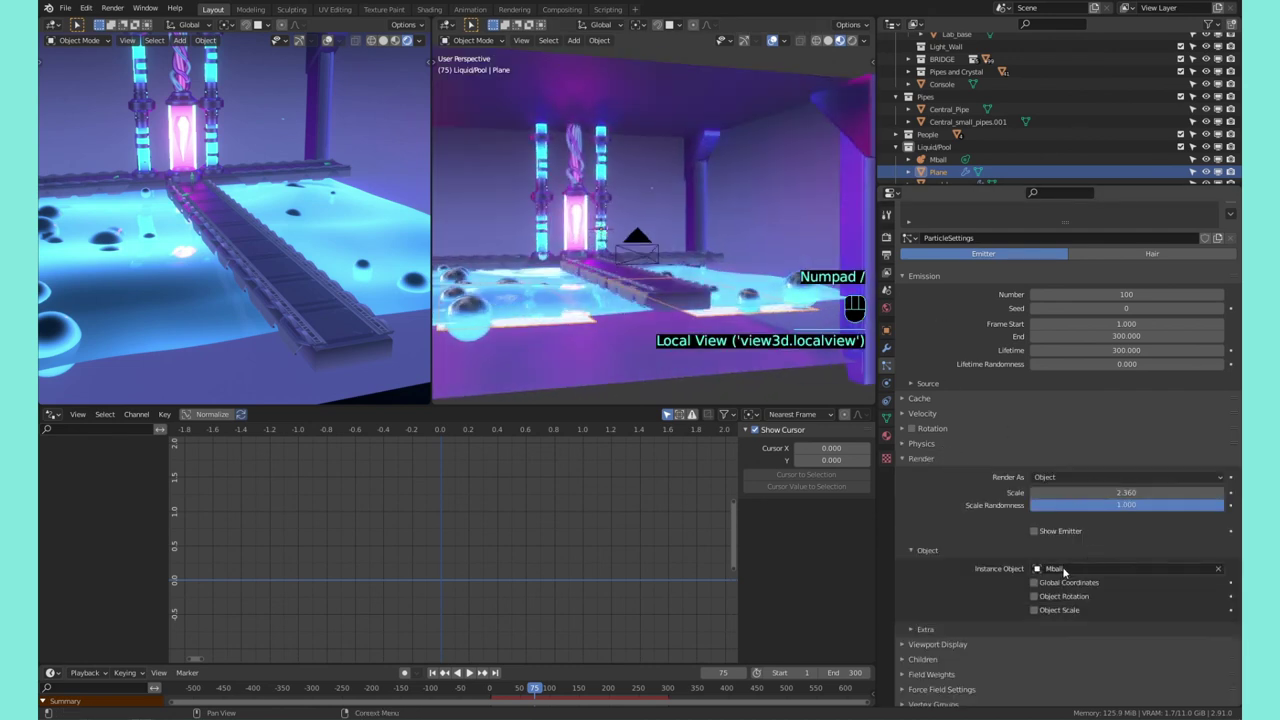
pyautogui.moveTo(582, 176); pyautogui.dragTo(814, 206, button='middle')
pyautogui.scroll(5, 607, 283)
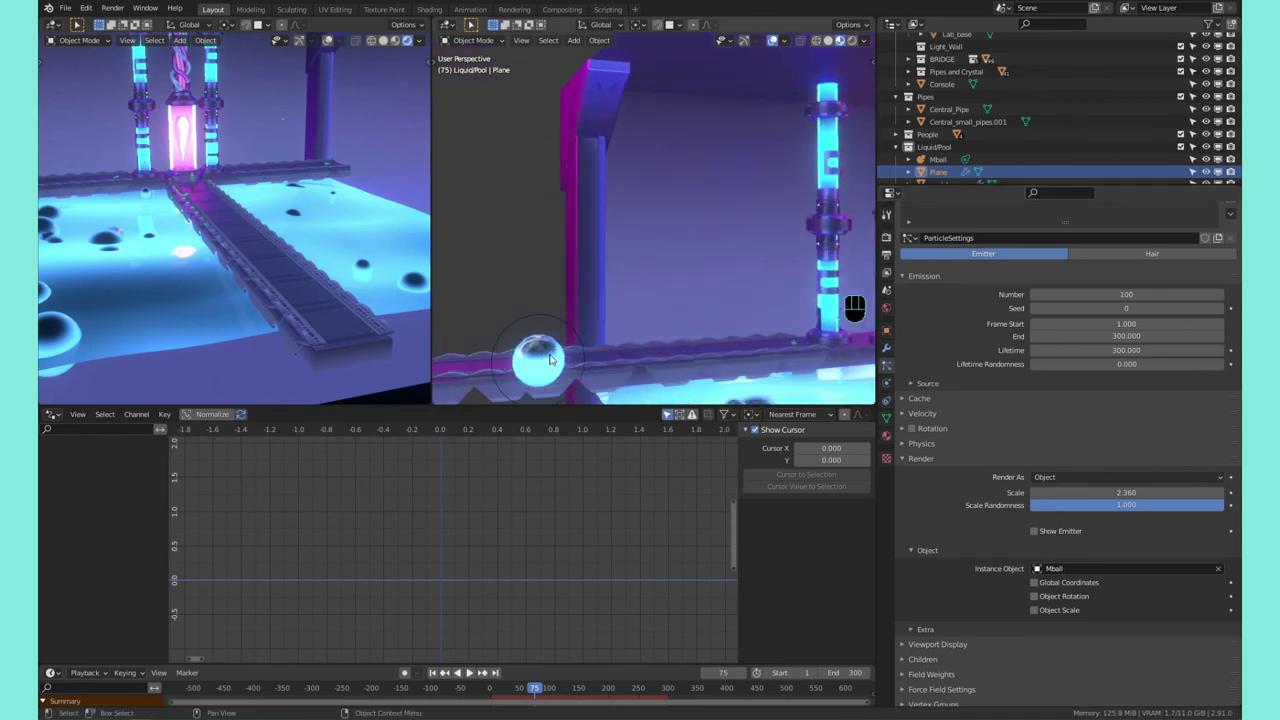
pyautogui.keyDown('shift'); pyautogui.moveTo(550, 359); pyautogui.dragTo(653, 234, button='middle'); pyautogui.keyUp('shift')
pyautogui.scroll(-3, 633, 259)
pyautogui.scroll(3, 640, 280)
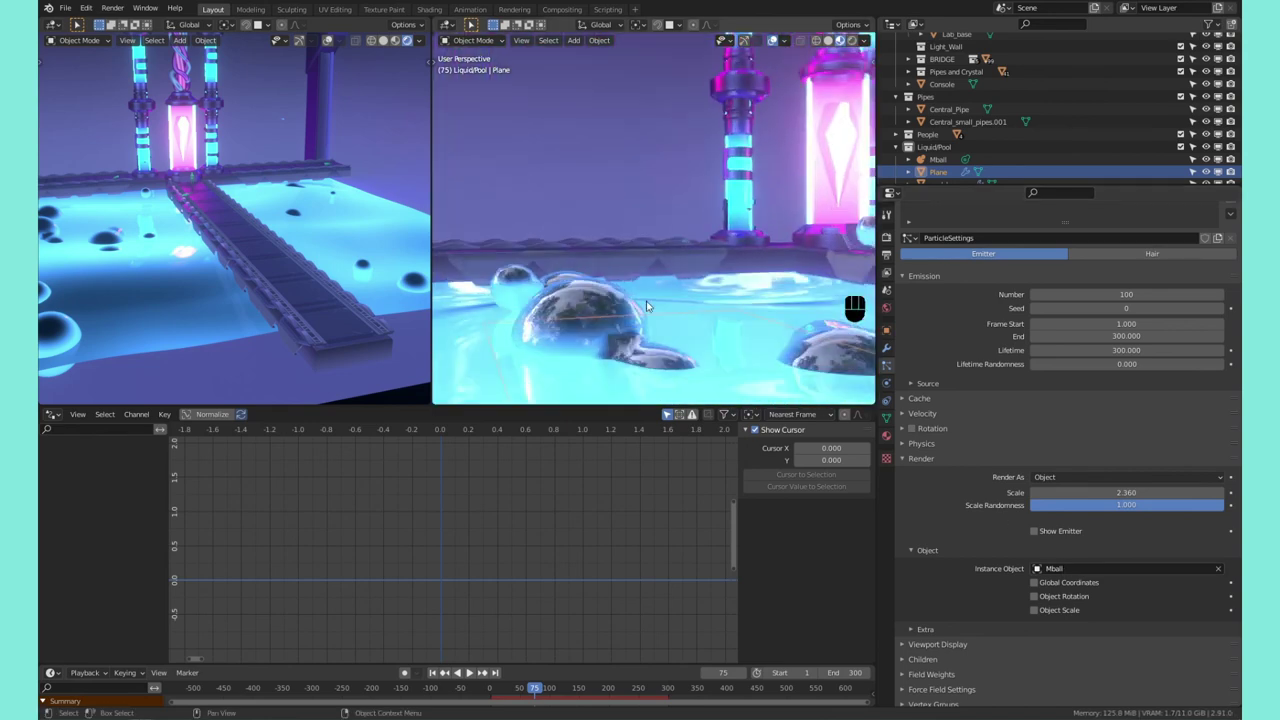
pyautogui.moveTo(436, 264); pyautogui.dragTo(382, 269, button='middle')
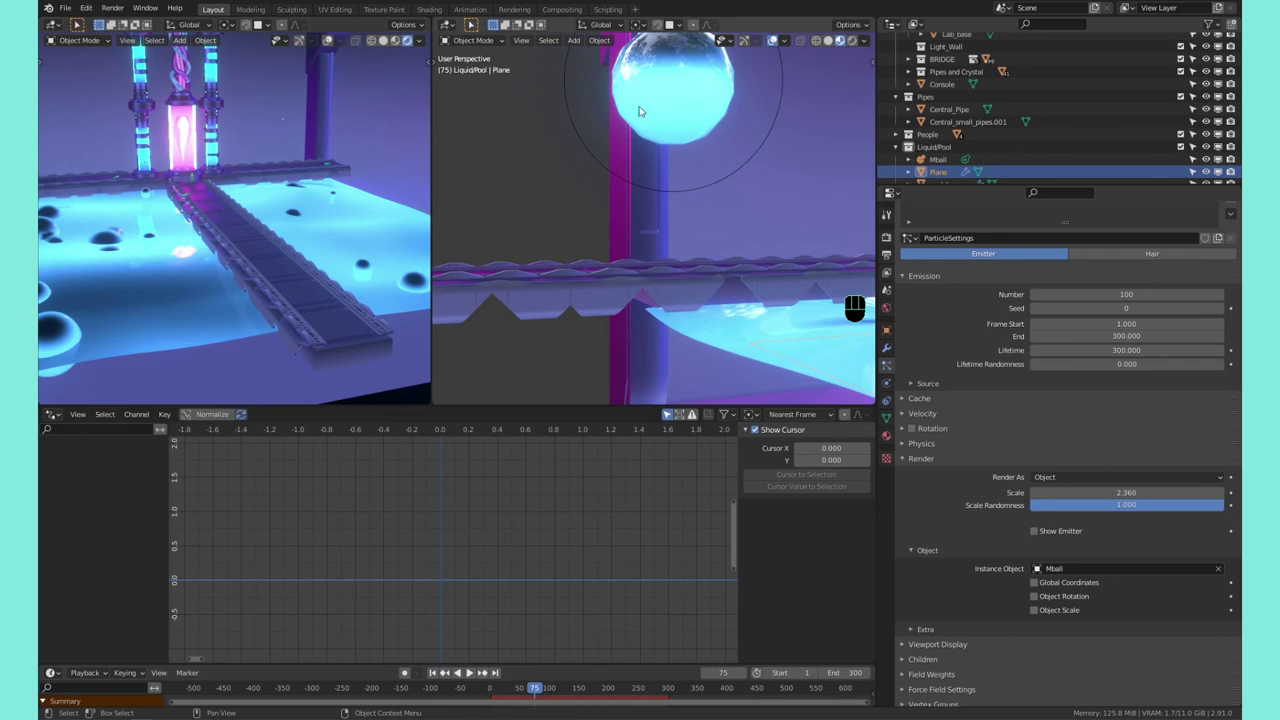
pyautogui.moveTo(640, 111); pyautogui.dragTo(527, 202, button='middle')
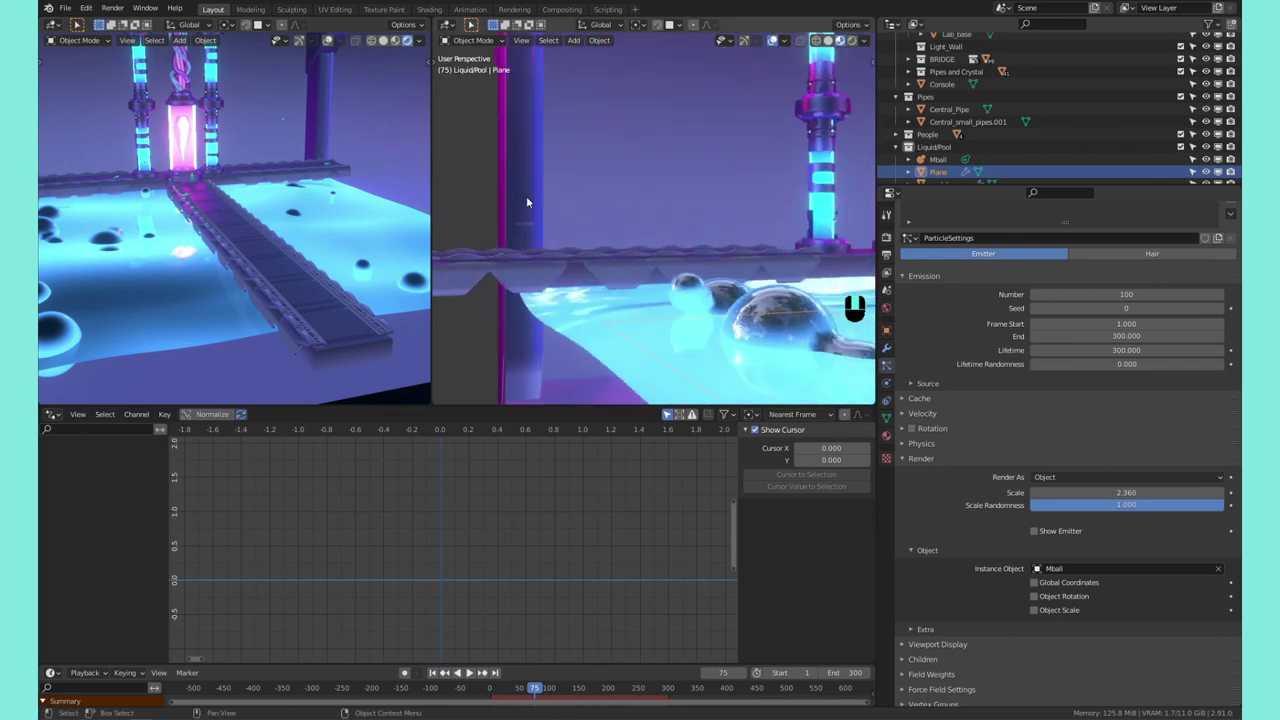
pyautogui.moveTo(786, 130); pyautogui.dragTo(608, 172, button='middle')
# Switch the viewport to rendered shading, frame the pool and bridge, and play the animation to check the bubbles
pyautogui.click(852, 40)
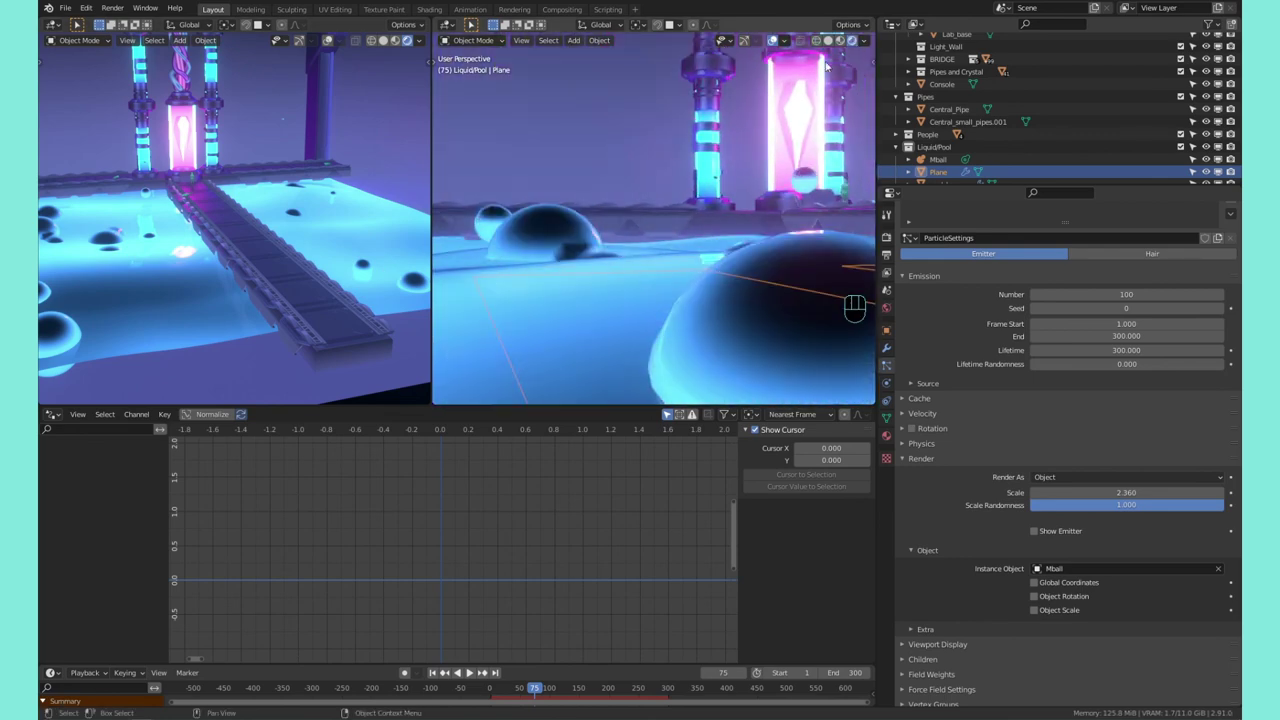
pyautogui.scroll(-2, 798, 174)
pyautogui.moveTo(790, 175); pyautogui.dragTo(646, 258, button='middle')
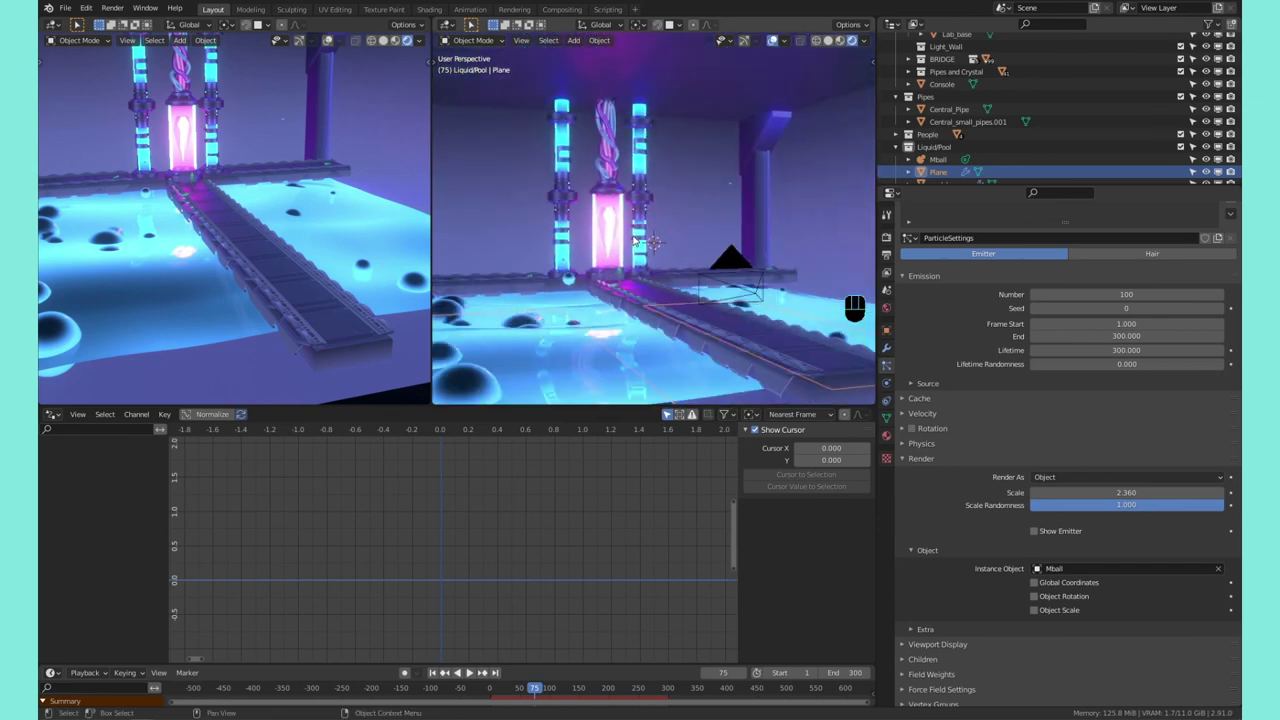
pyautogui.press('space')
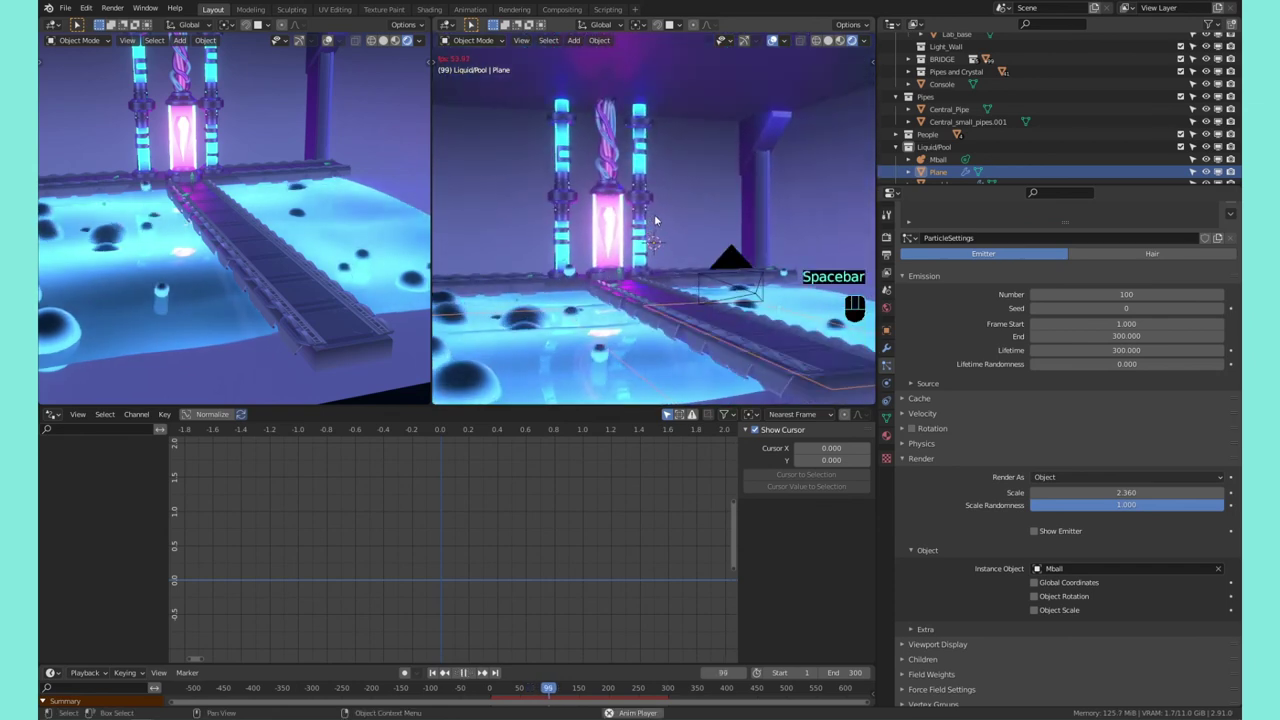